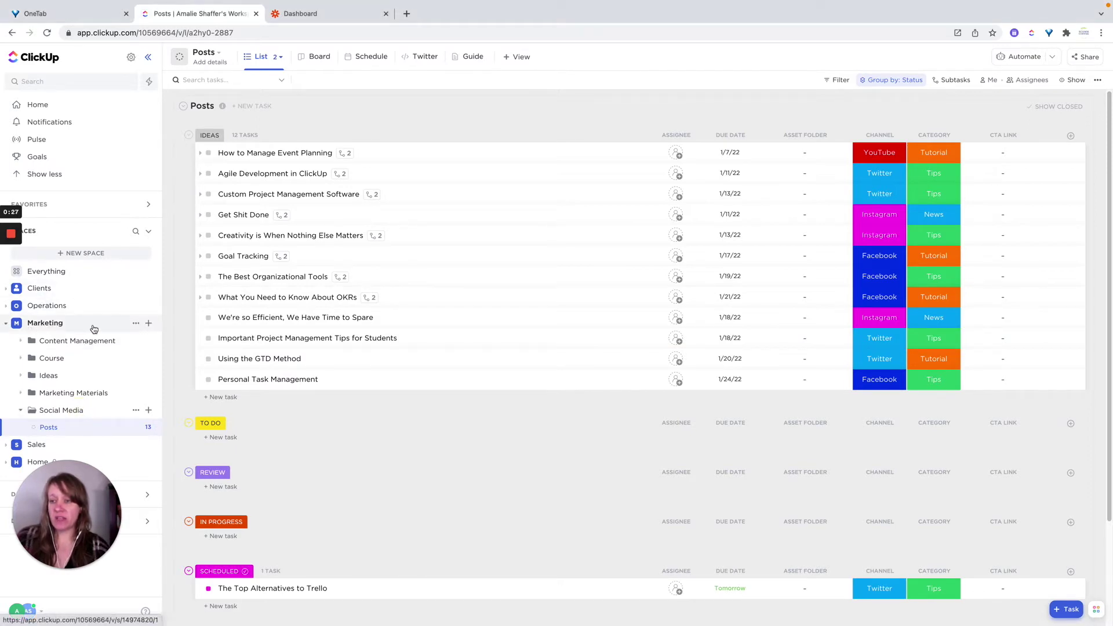
Step: Start a new folder in Marketing and browse the ready-made folder templates
click(150, 325)
click(170, 383)
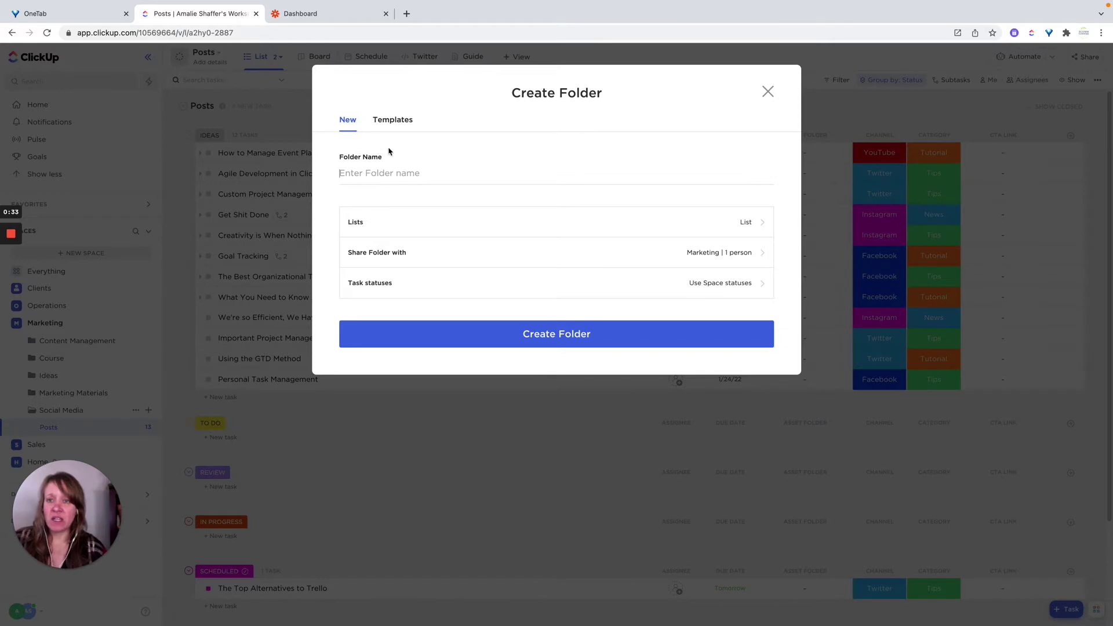
click(393, 121)
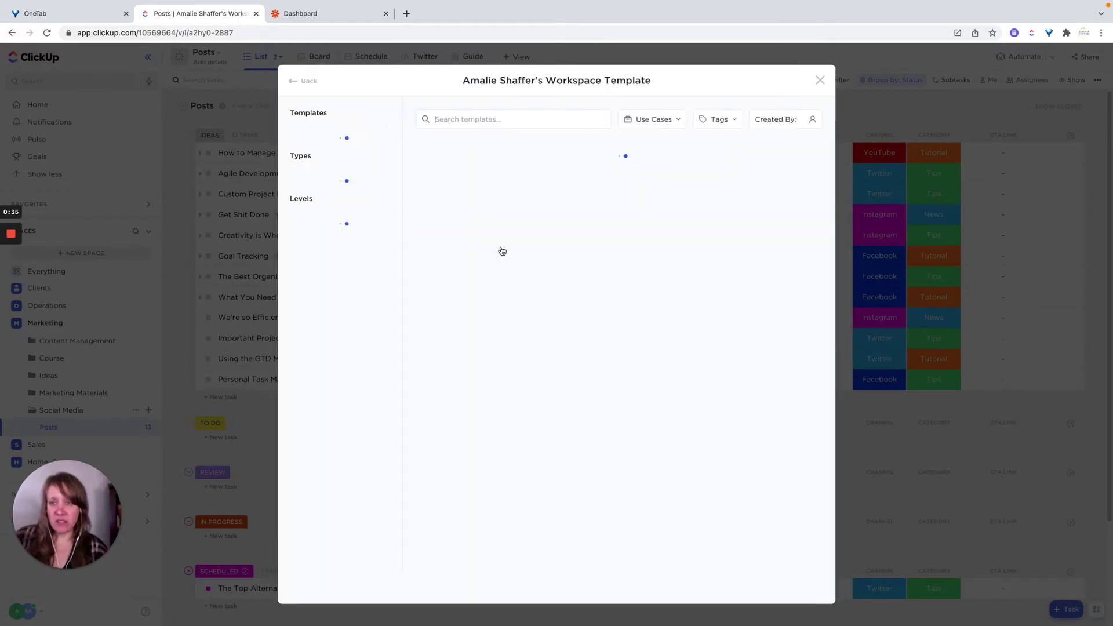
Step: Open the Social Media Posts template from the Media section to view its details
scroll(502, 287, down, 5)
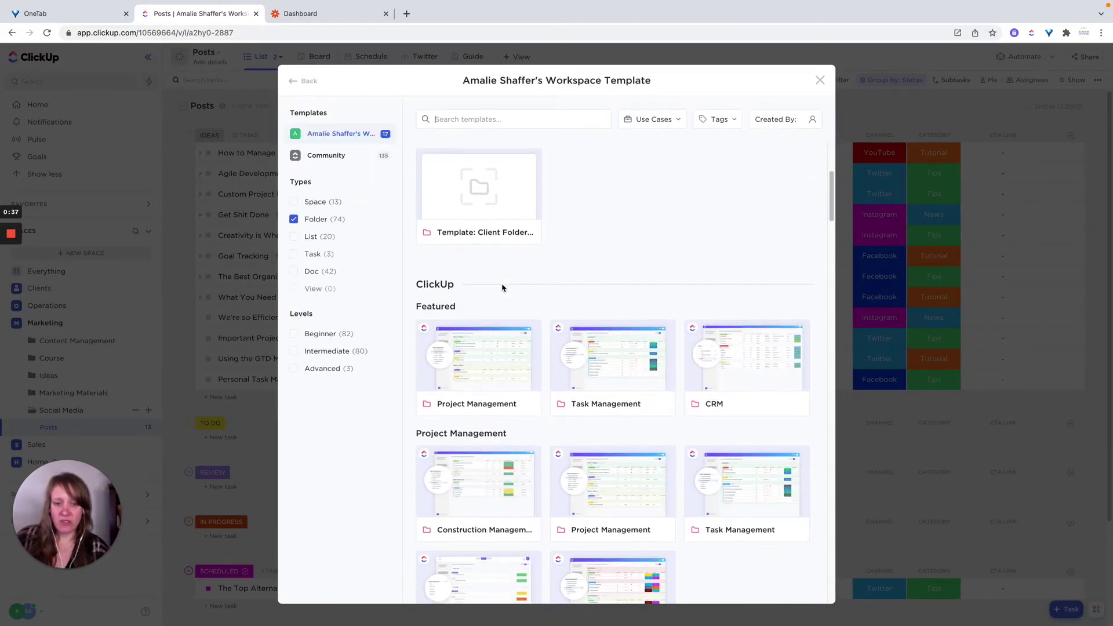
scroll(503, 287, down, 4)
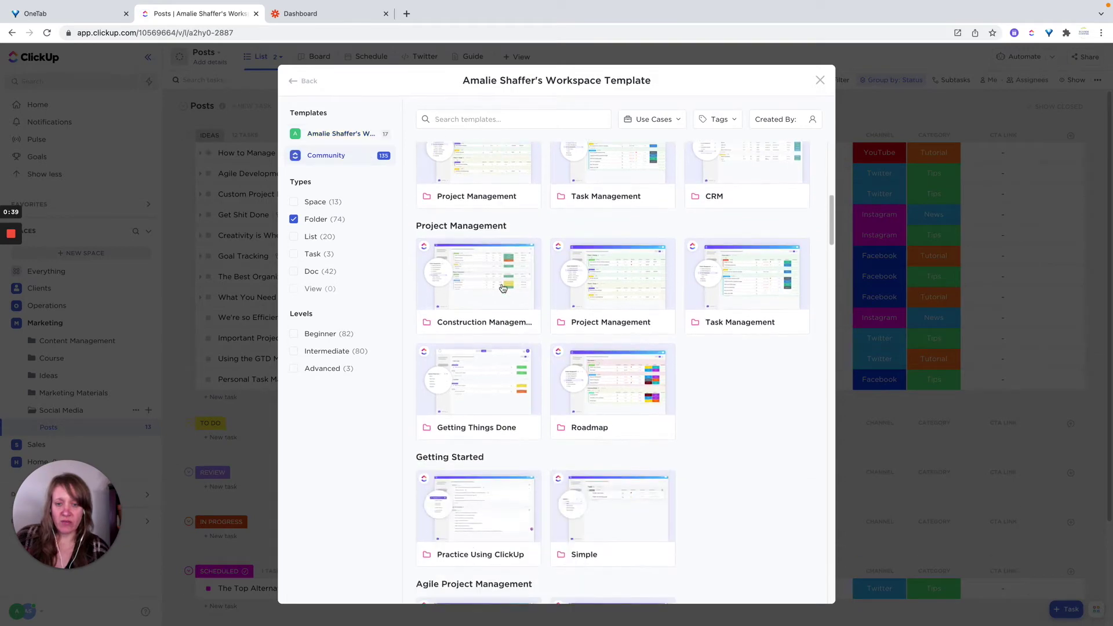
scroll(502, 288, down, 6)
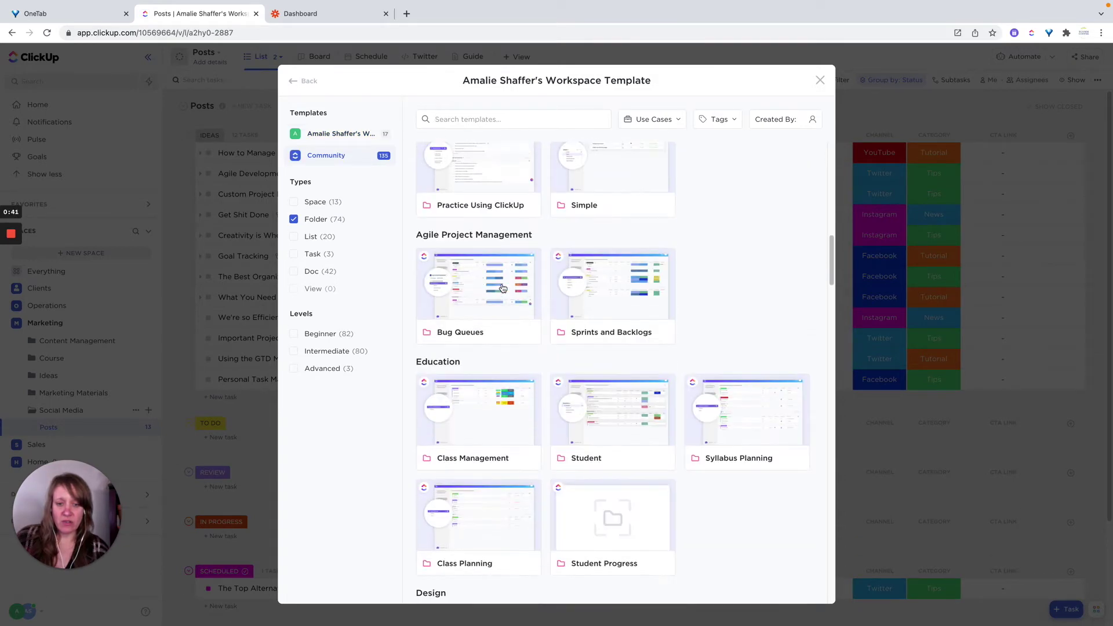
scroll(502, 288, down, 5)
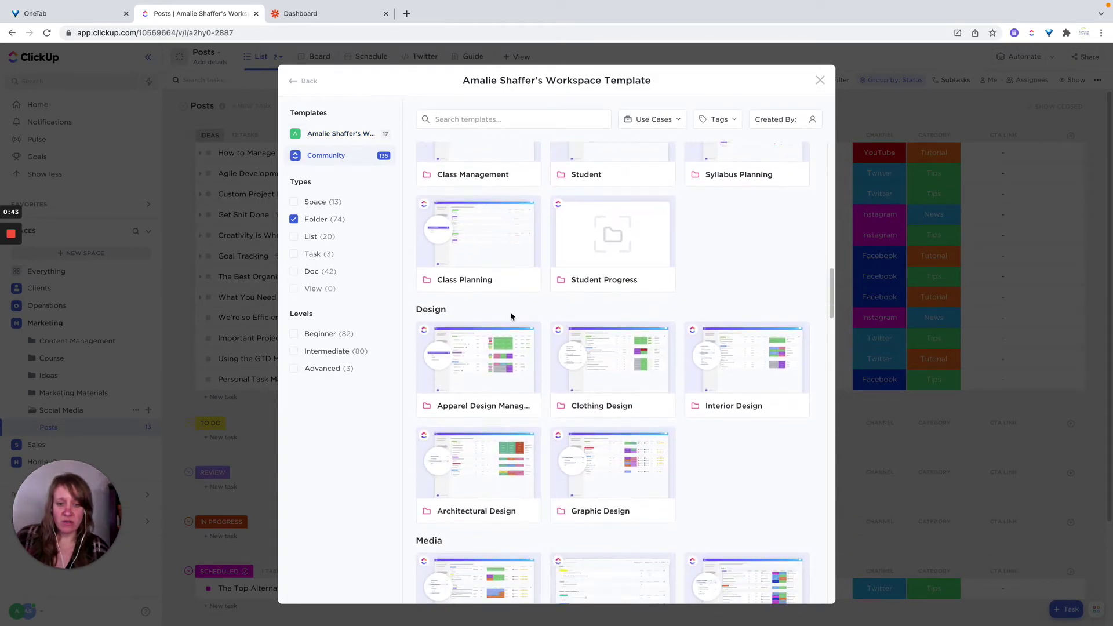
scroll(510, 316, down, 3)
mouse_move(758, 424)
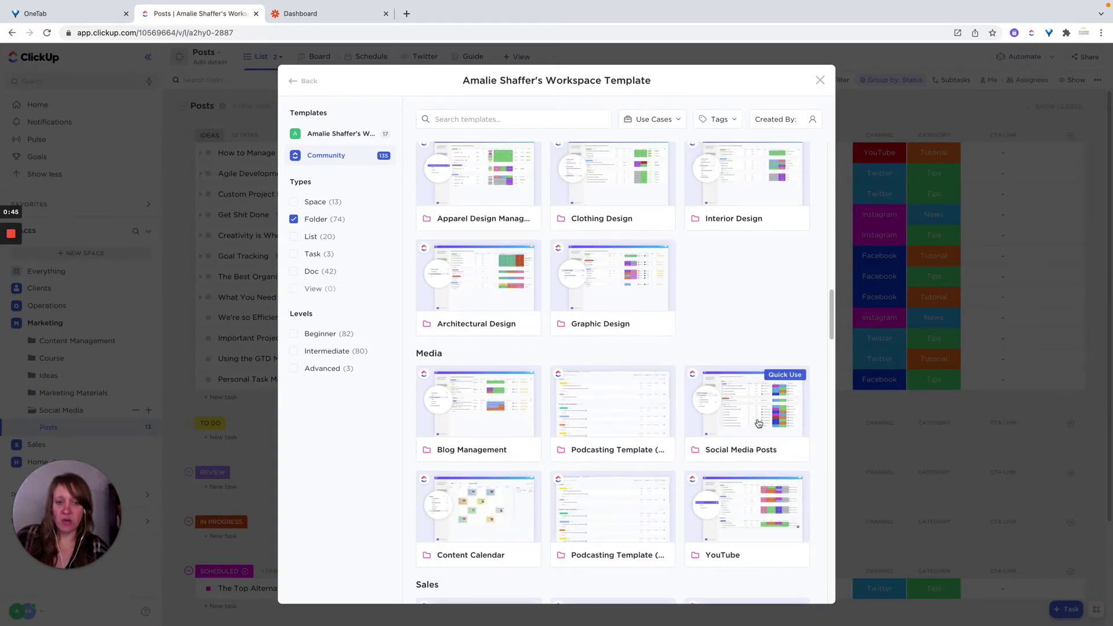
click(759, 424)
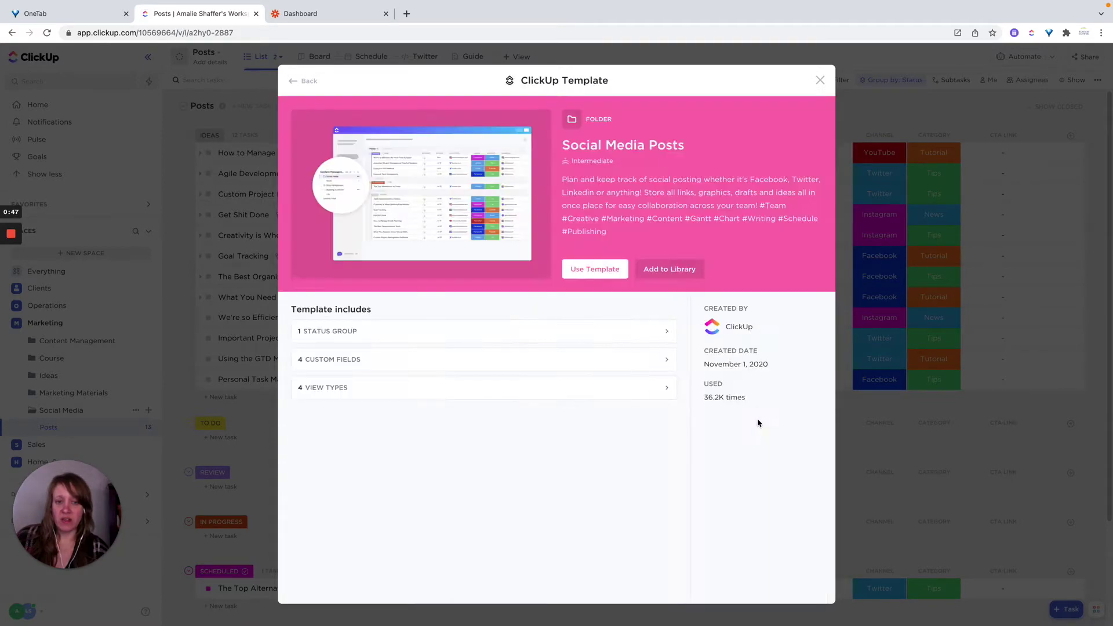
click(586, 273)
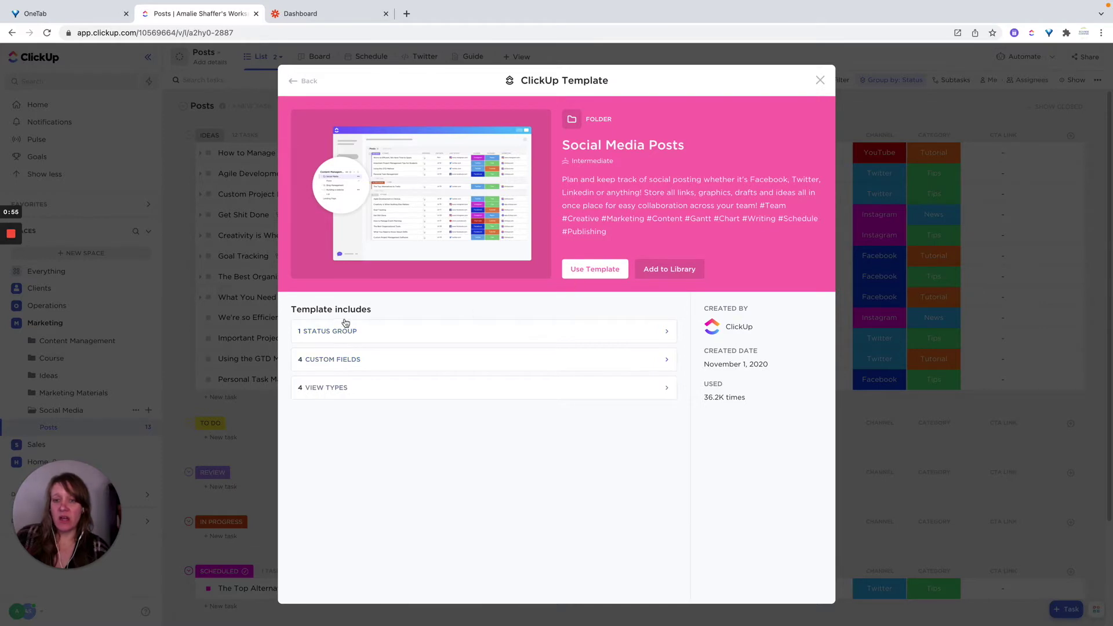
Step: Name the new templated folder 'Social Media Posts 1'
click(594, 276)
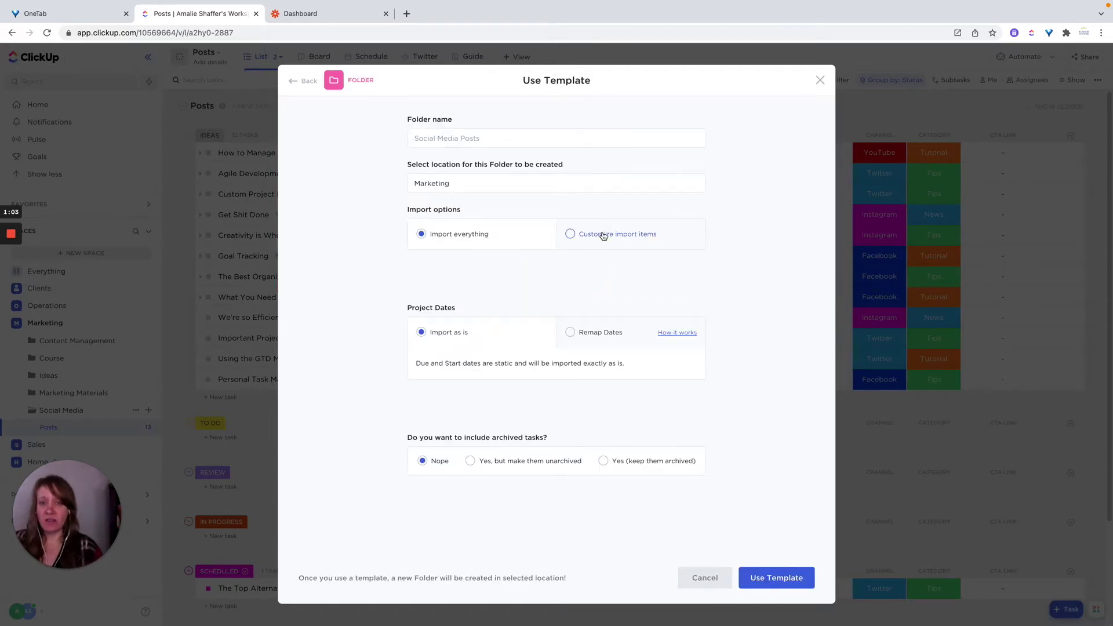
click(427, 145)
text(Social med)
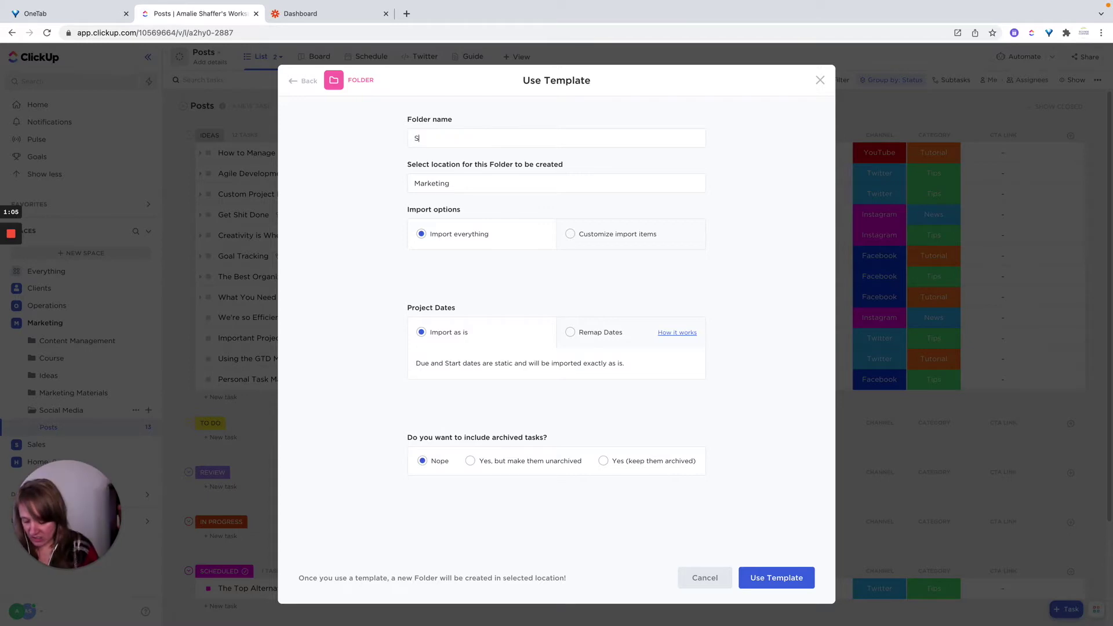
key(BackSpace)
key(BackSpace)
key(BackSpace)
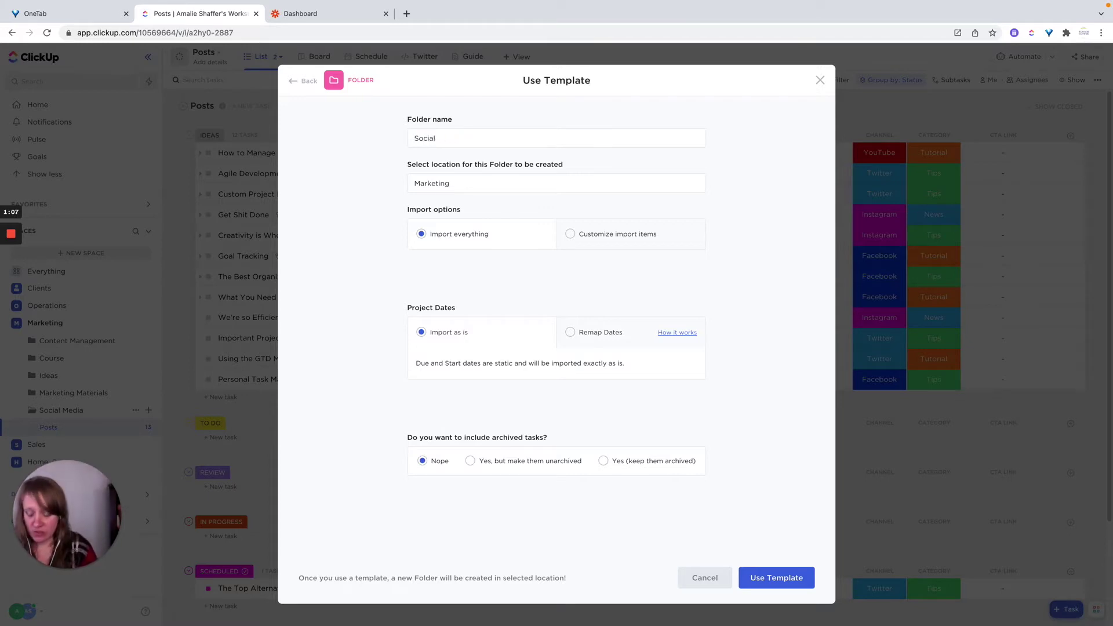
text(Media Posts 1)
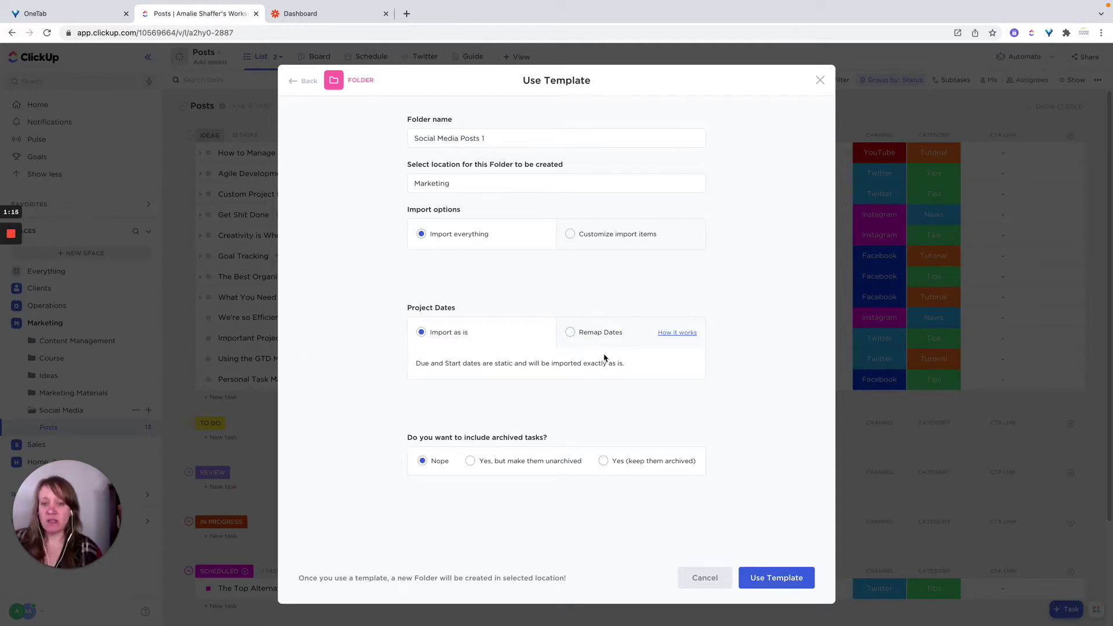
Step: Remap the template's task dates to start on 12/27/21
click(570, 332)
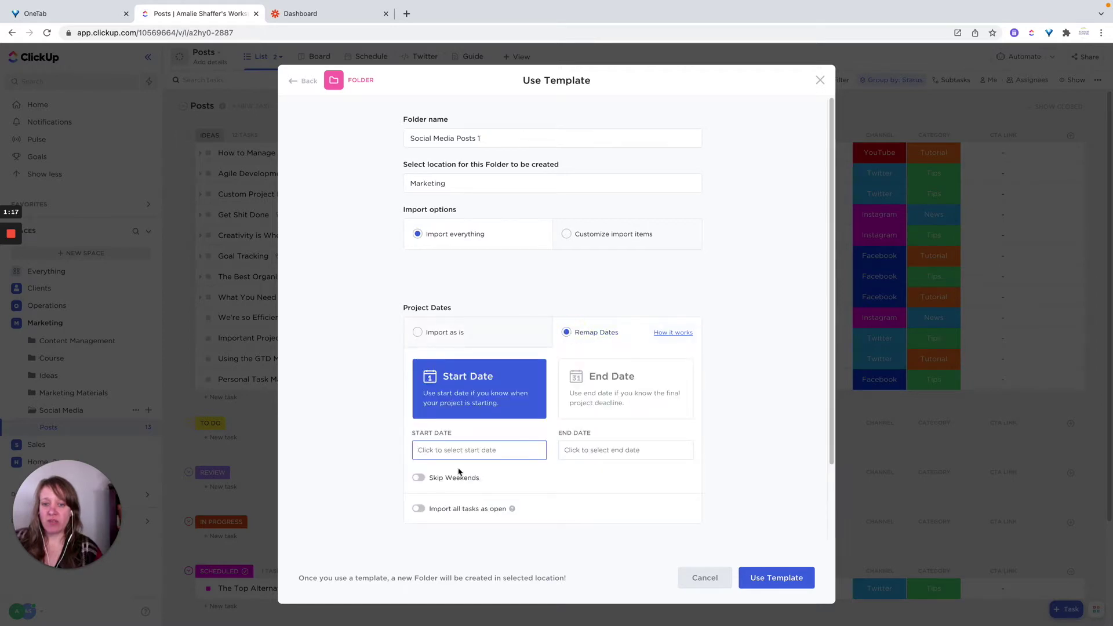
click(454, 450)
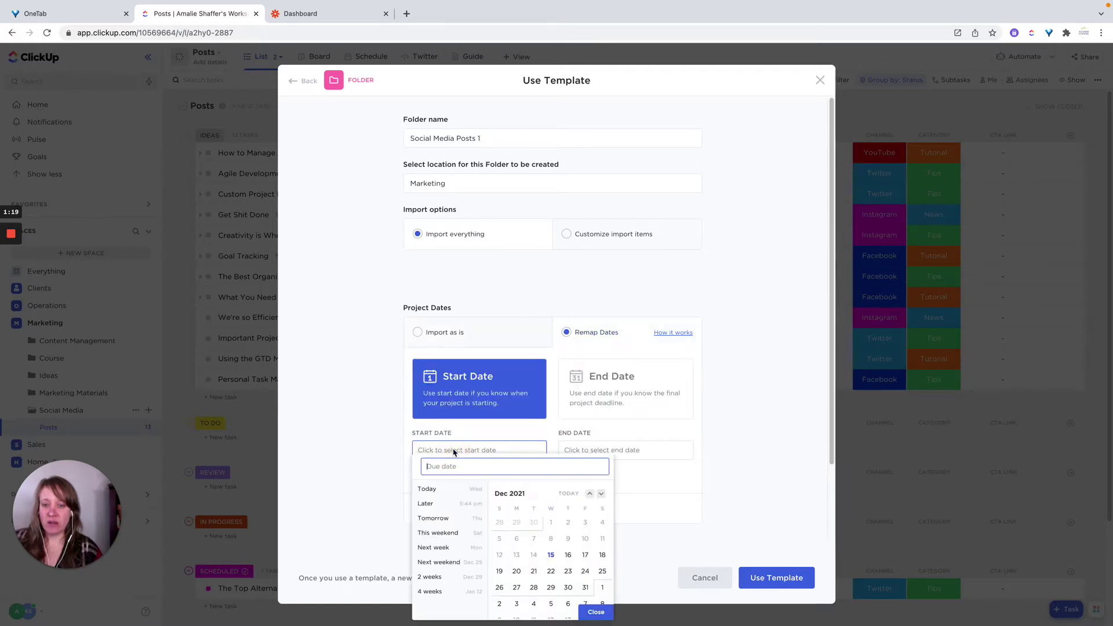
click(516, 572)
click(636, 520)
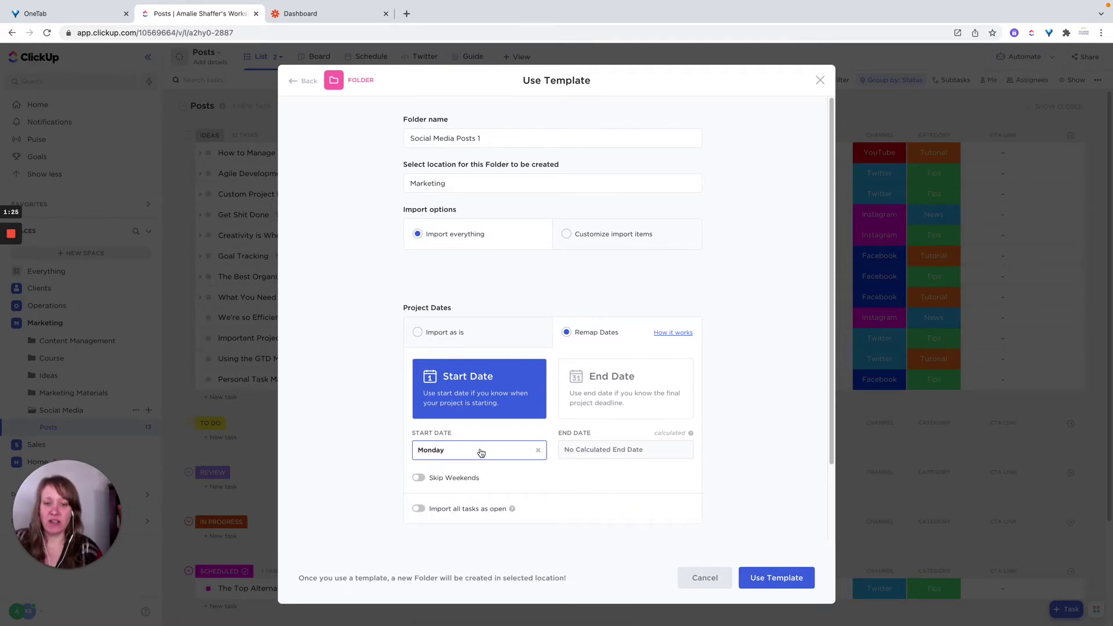
click(625, 450)
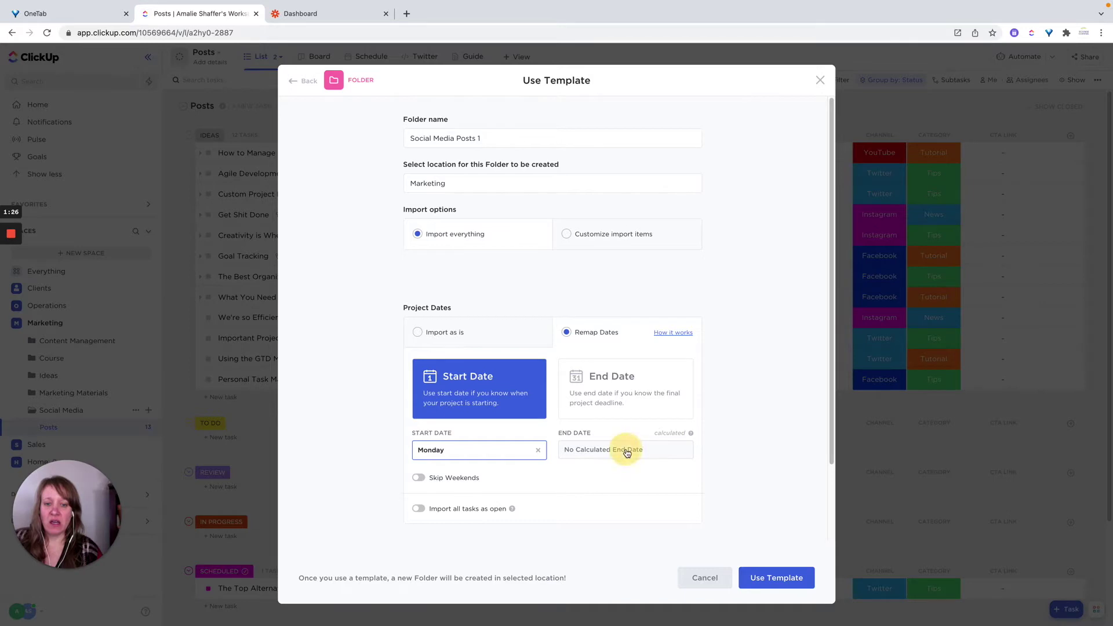
click(461, 451)
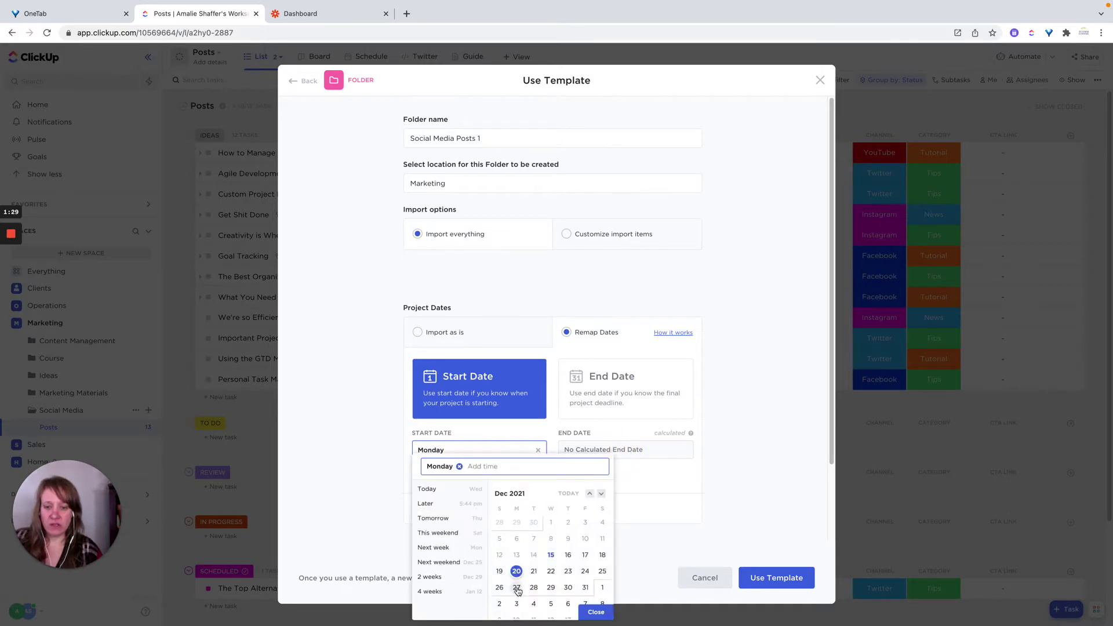
click(517, 588)
click(665, 489)
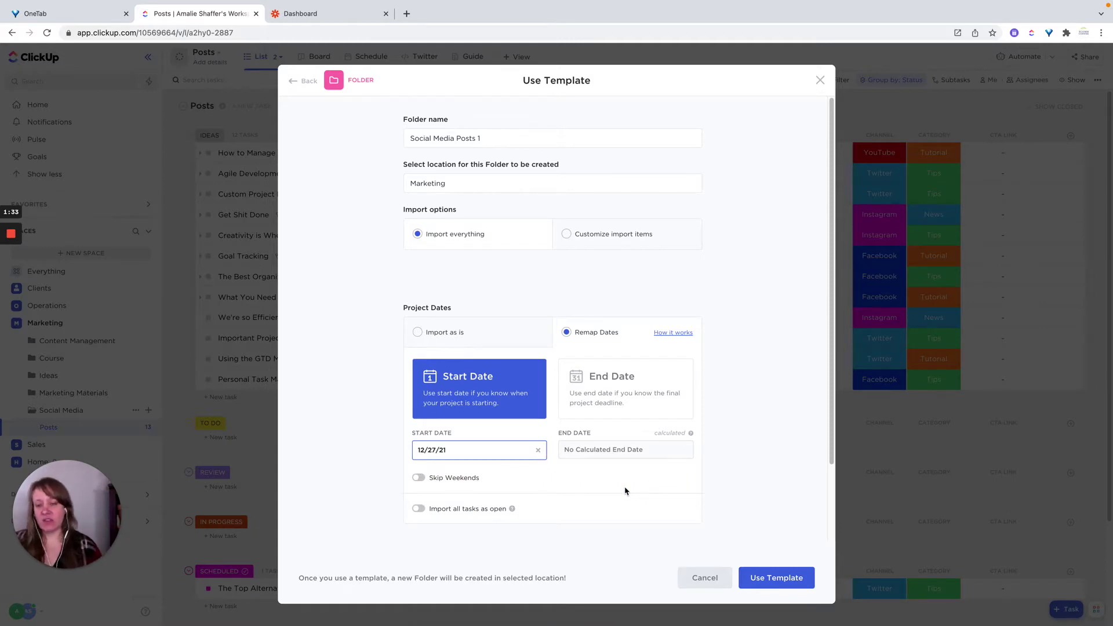
Step: Skip weekends for the remapped dates and create the folder
click(419, 478)
scroll(532, 486, down, 2)
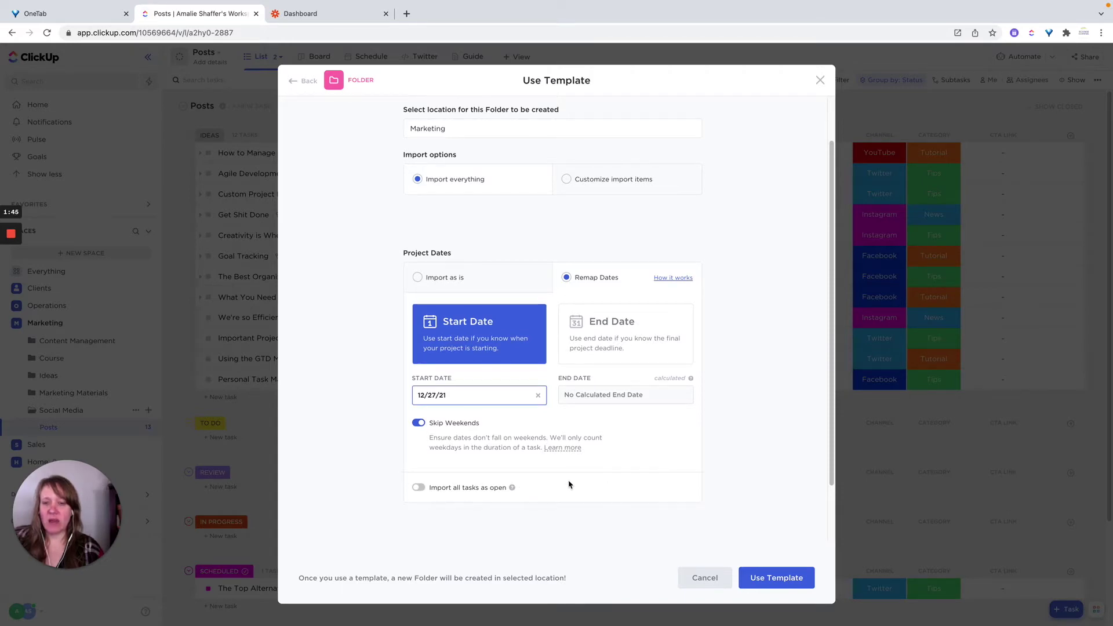
scroll(574, 479, up, 1)
scroll(573, 478, down, 3)
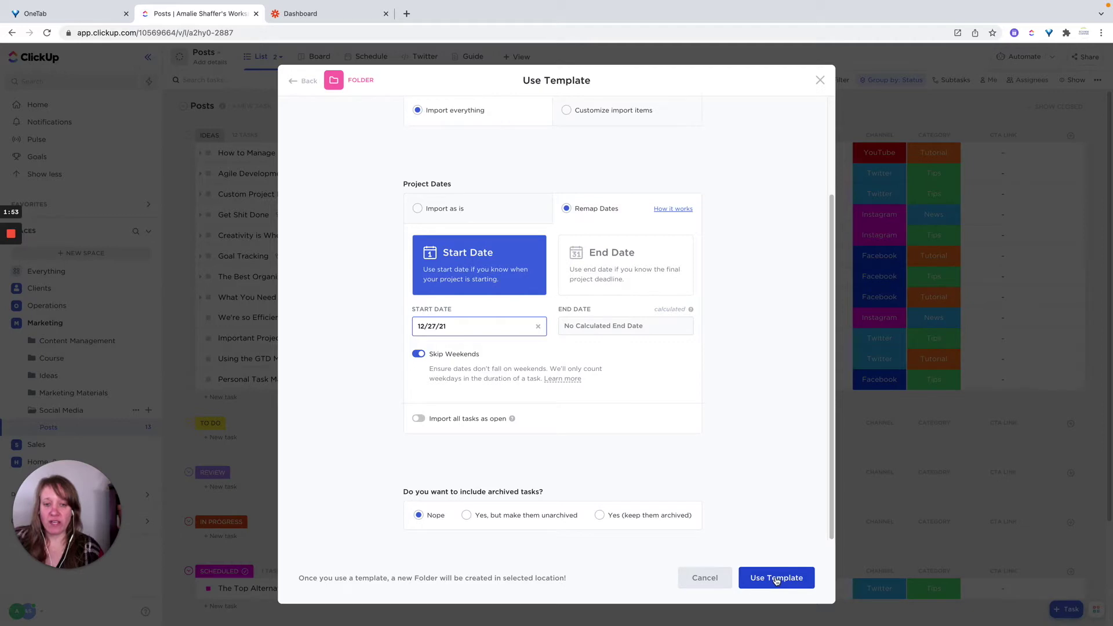
click(776, 578)
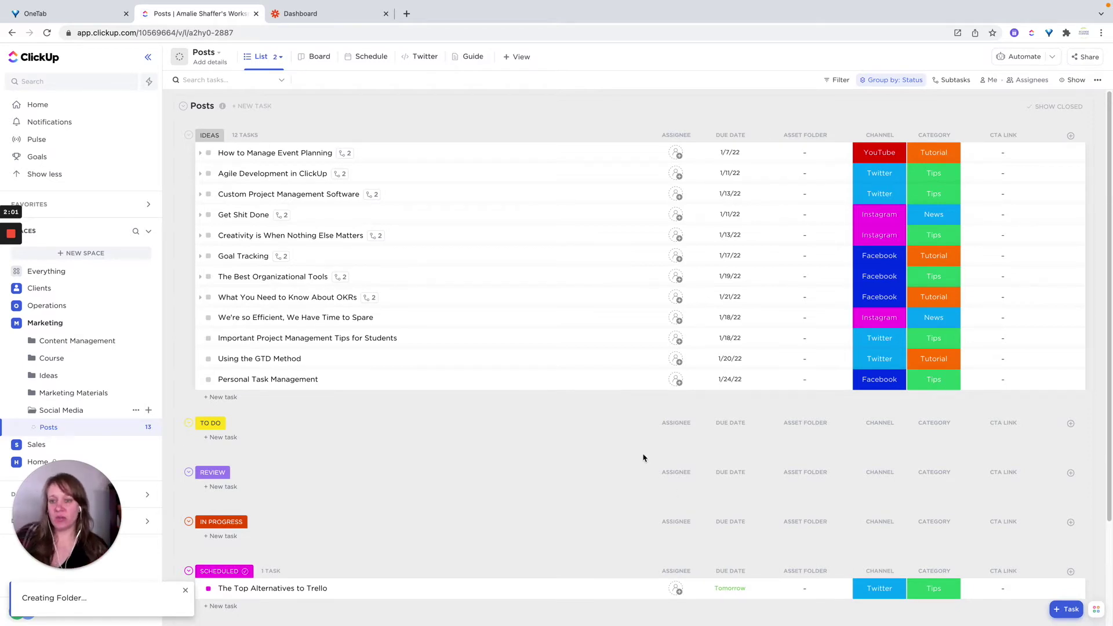
Step: Scroll through the new folder's Posts list of 10 templated tasks
scroll(563, 454, down, 2)
scroll(563, 454, down, 1)
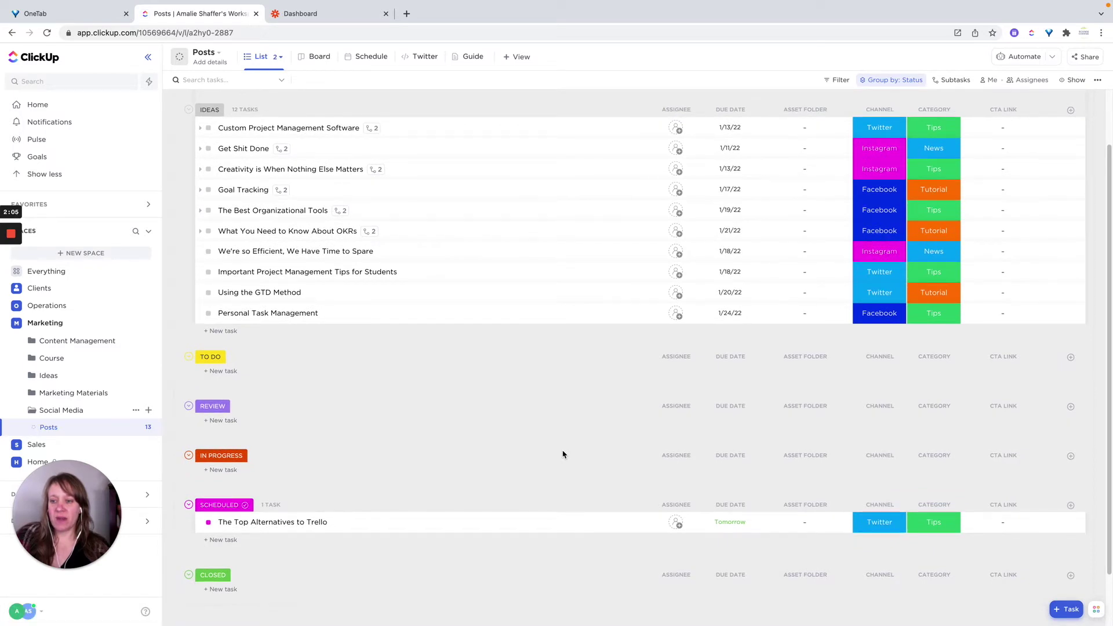
scroll(563, 454, up, 2)
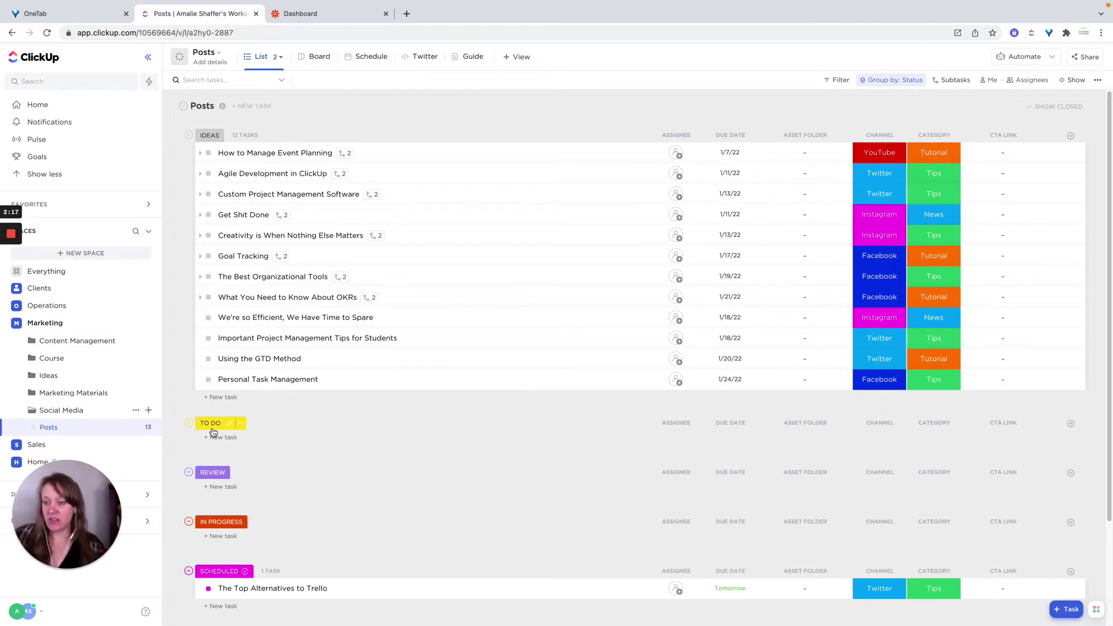
scroll(370, 494, down, 2)
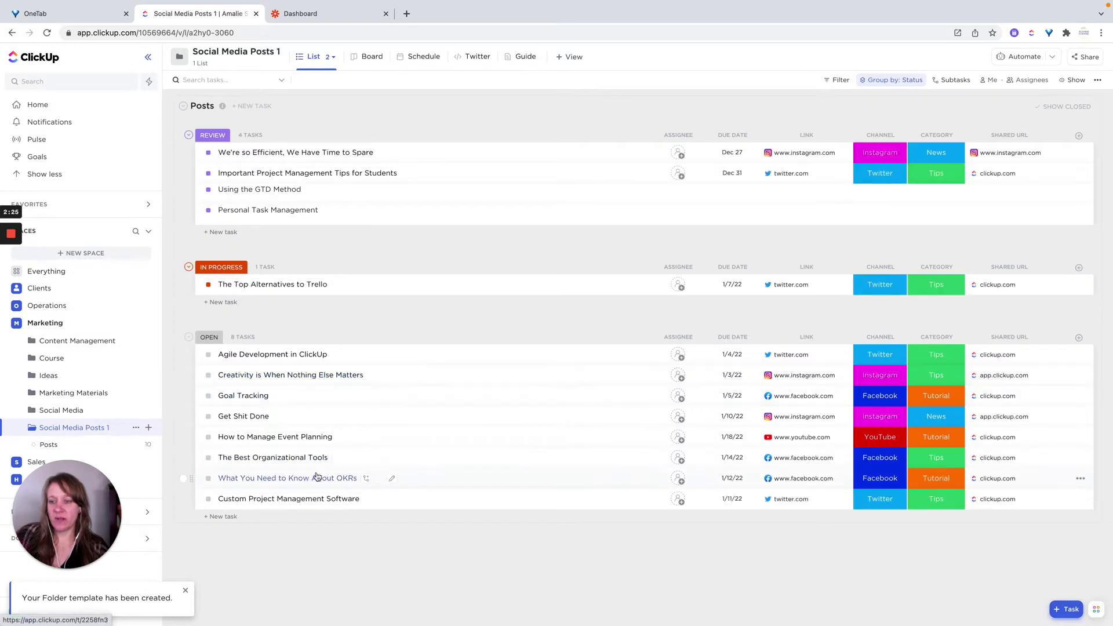
Step: Show empty status groups, reverse the status group order, and save the view for everyone
click(1072, 80)
click(1089, 228)
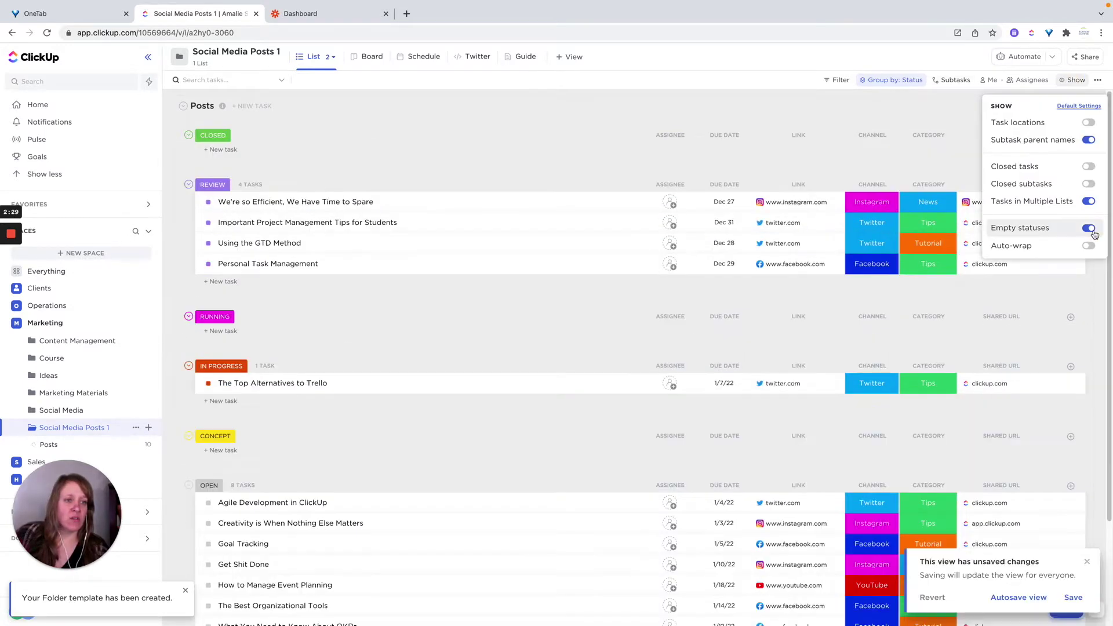
click(884, 116)
click(874, 80)
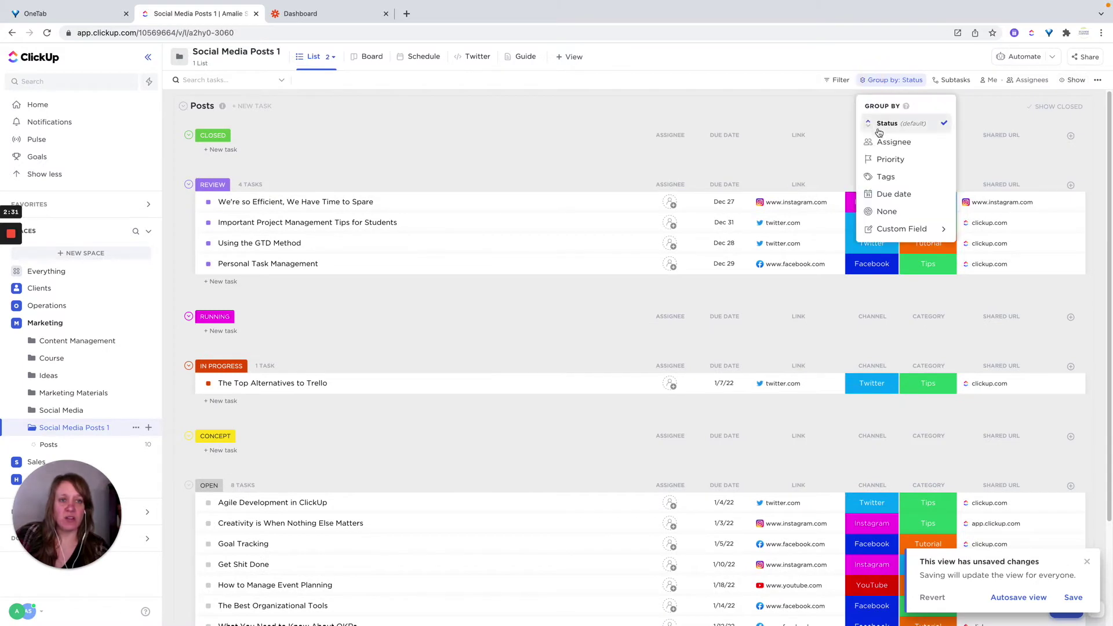
click(869, 128)
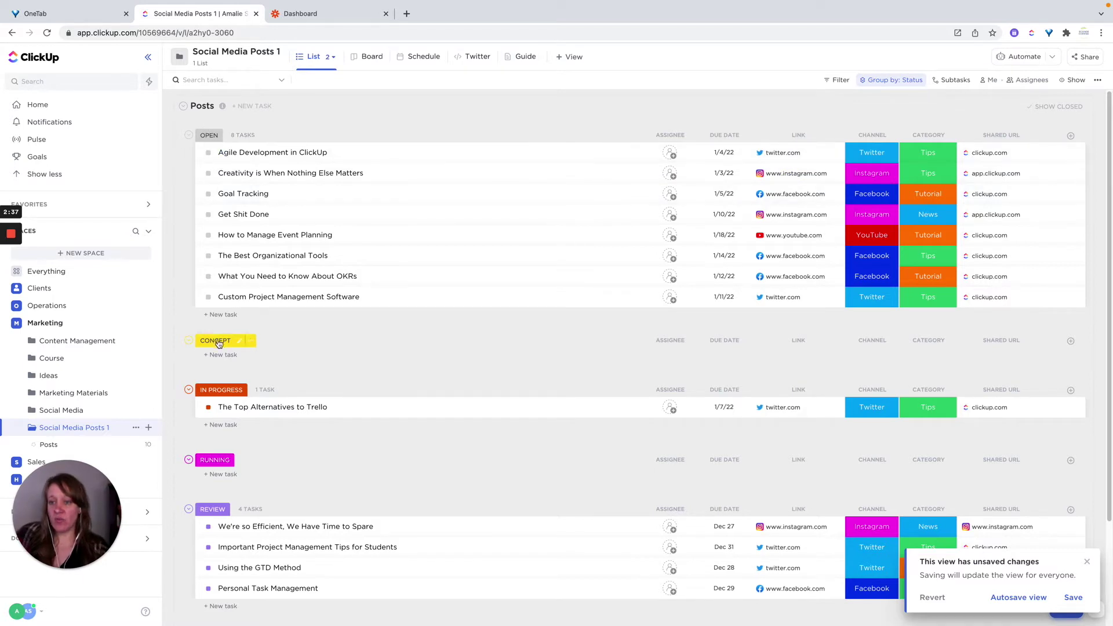
scroll(455, 320, down, 2)
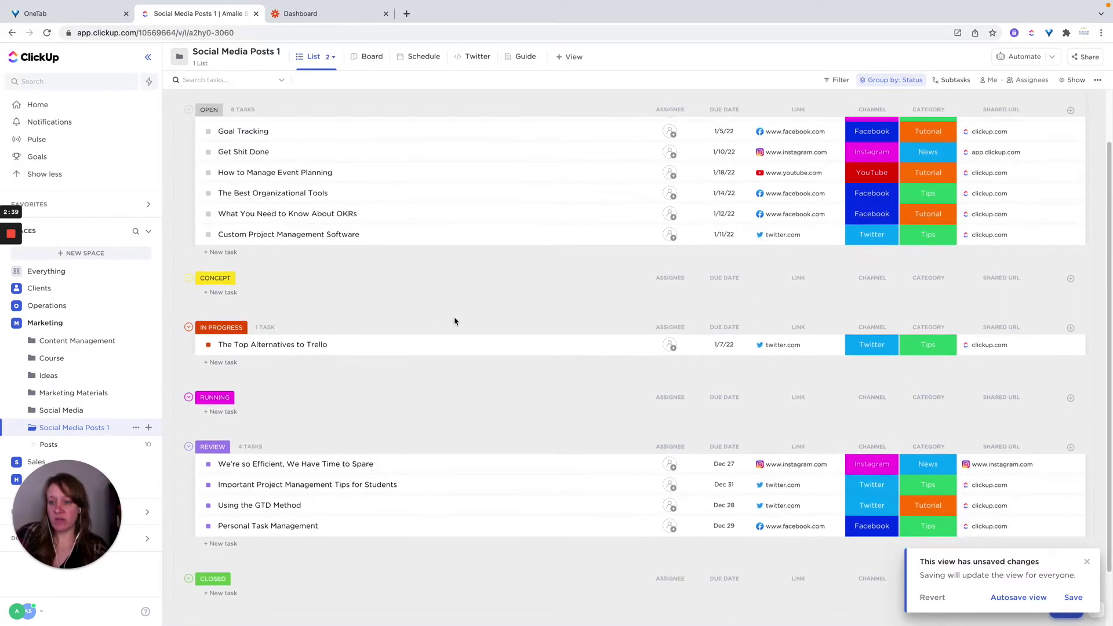
scroll(455, 321, up, 2)
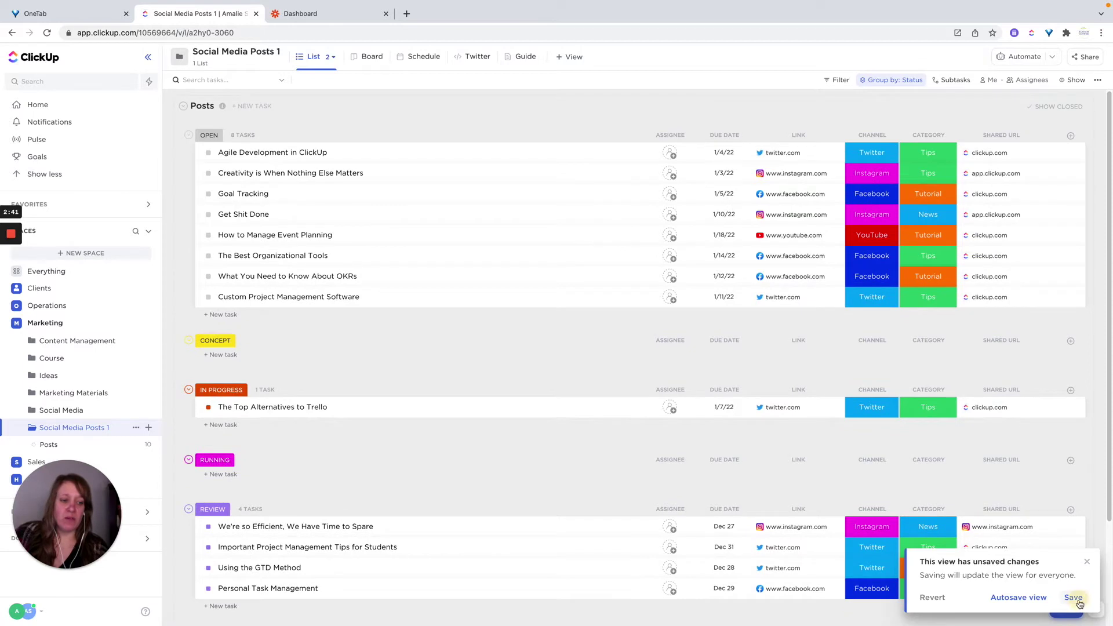
click(1073, 597)
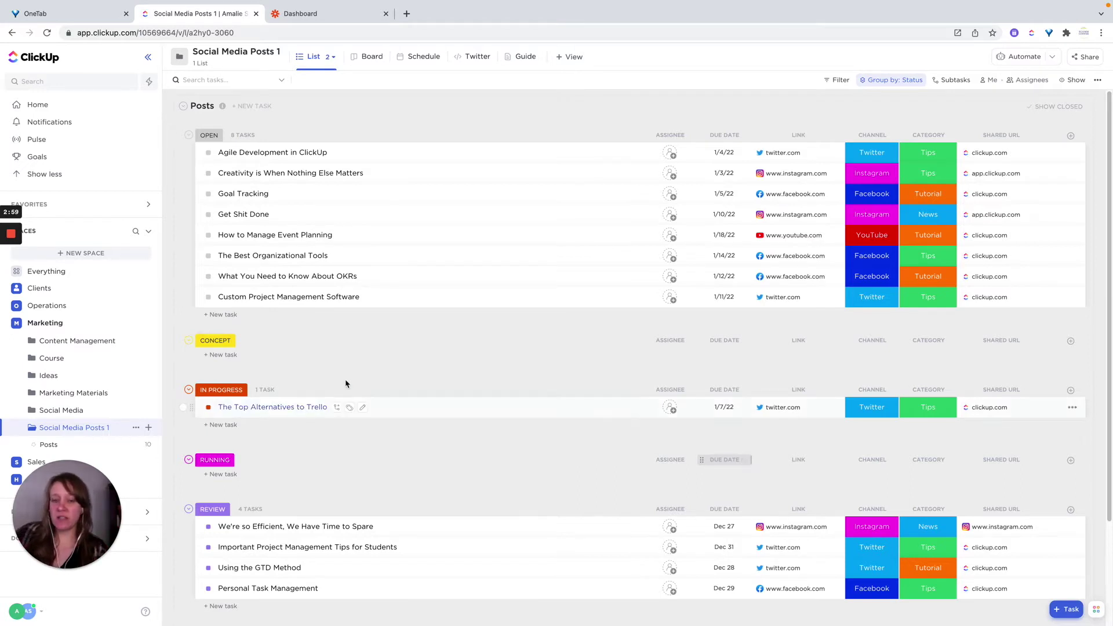
Step: Review the saved list groups, then open the original Social Media folder
scroll(397, 413, down, 3)
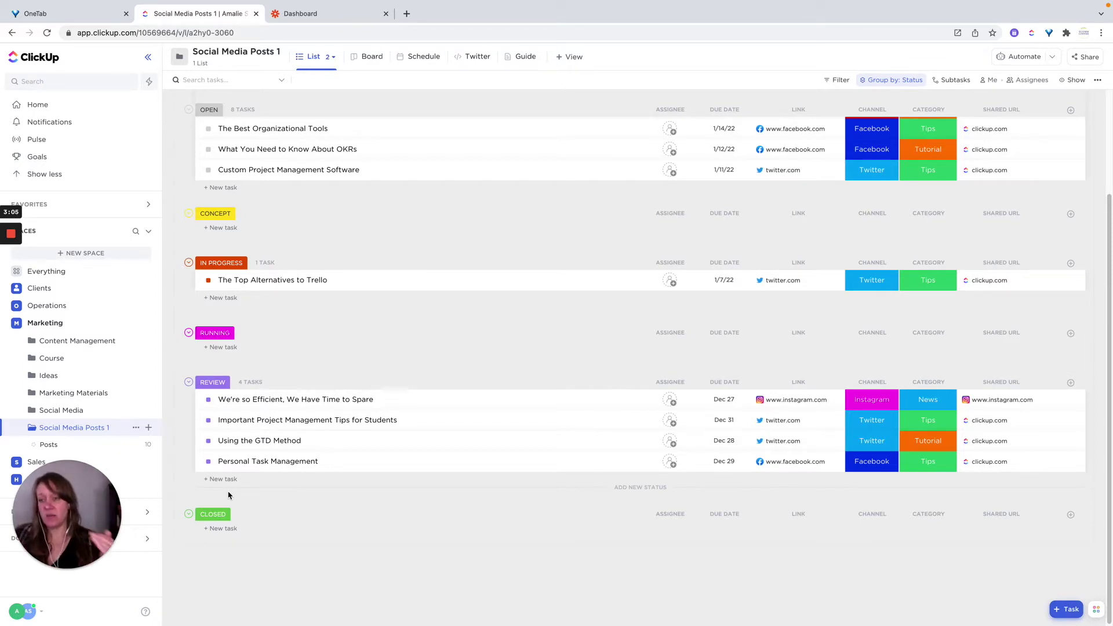
scroll(505, 395, up, 3)
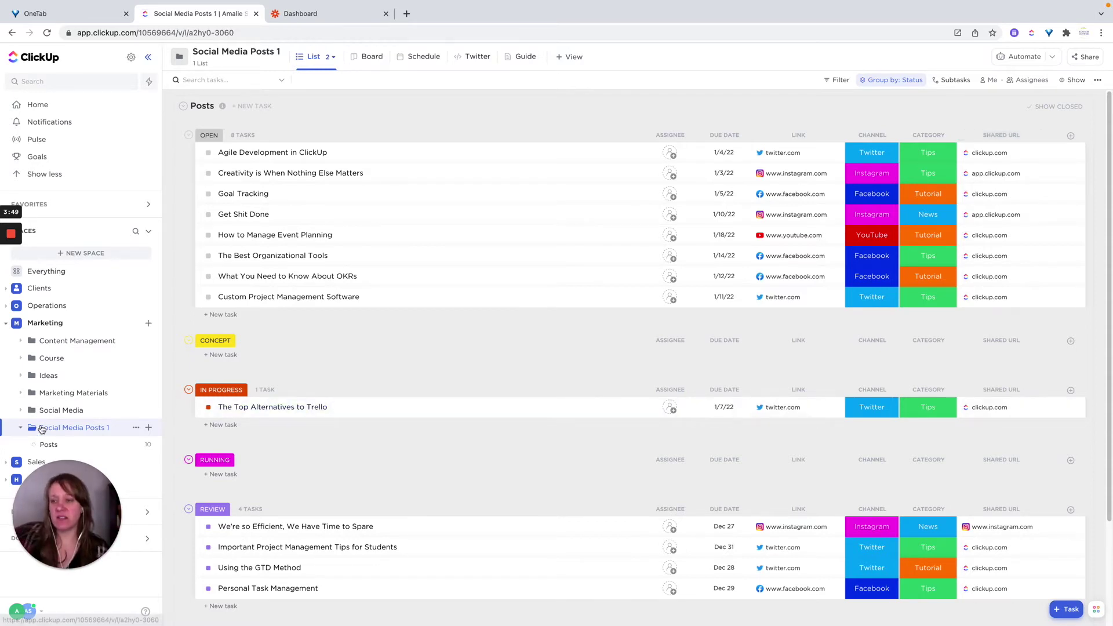
click(53, 412)
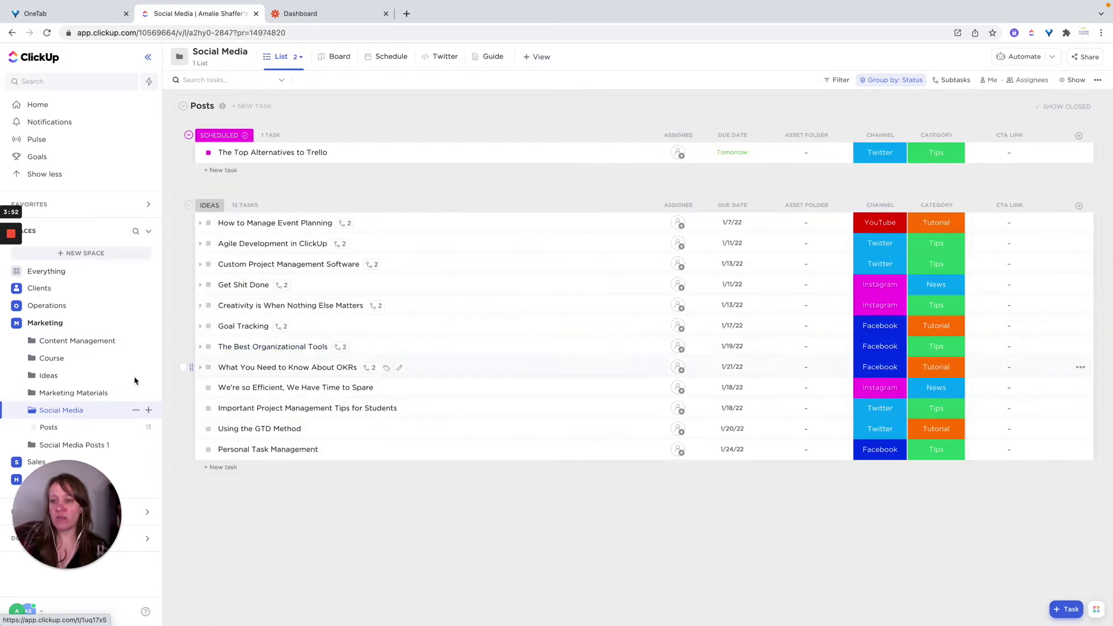
Step: Open the Social Media Posts list and expand The Best Organizational Tools to see its subtasks
click(46, 428)
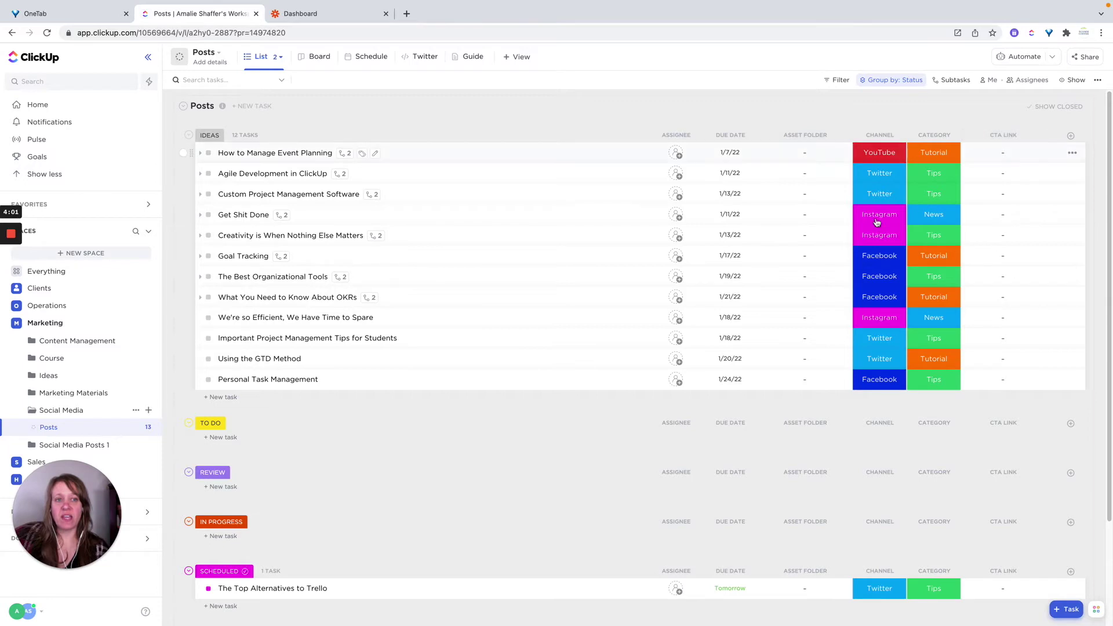
click(878, 155)
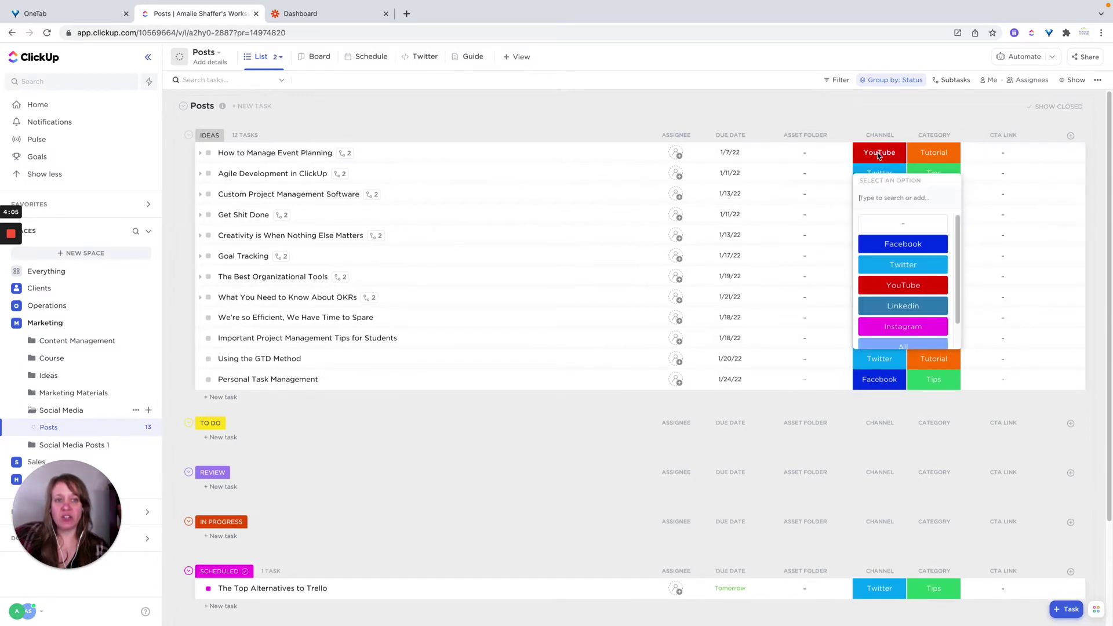
click(848, 111)
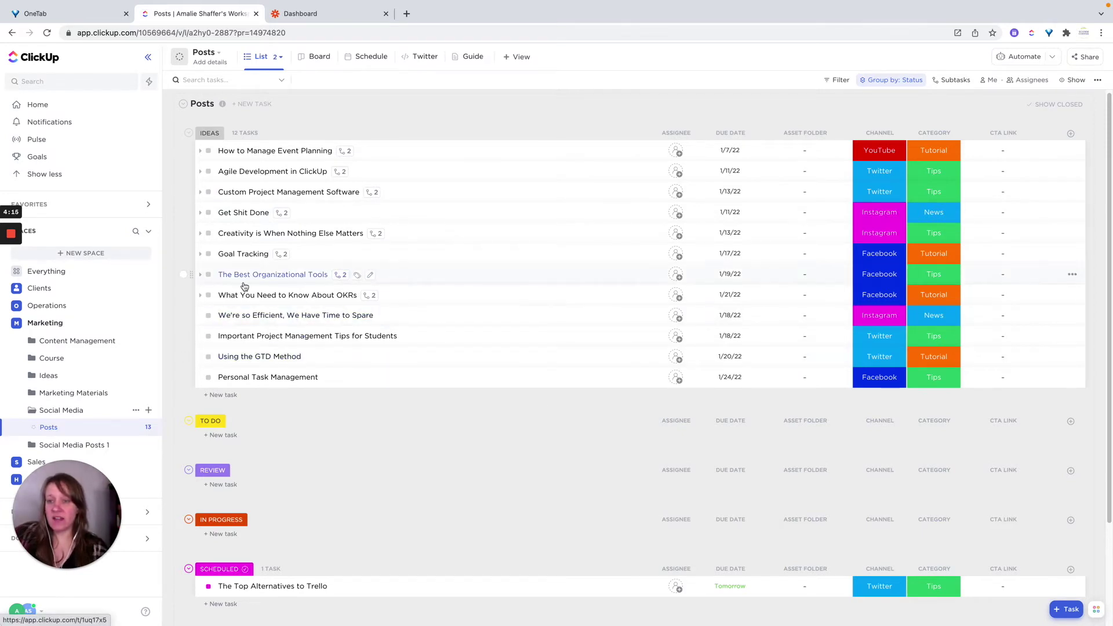
click(200, 276)
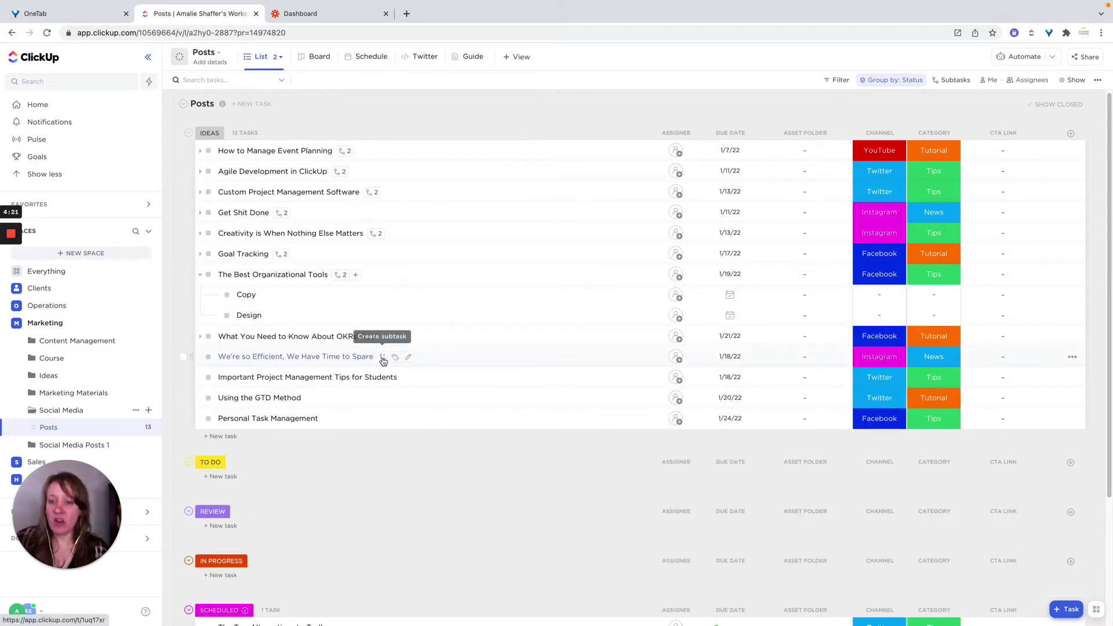
Step: Add Copy and Design subtasks to the We're so Efficient post
click(382, 358)
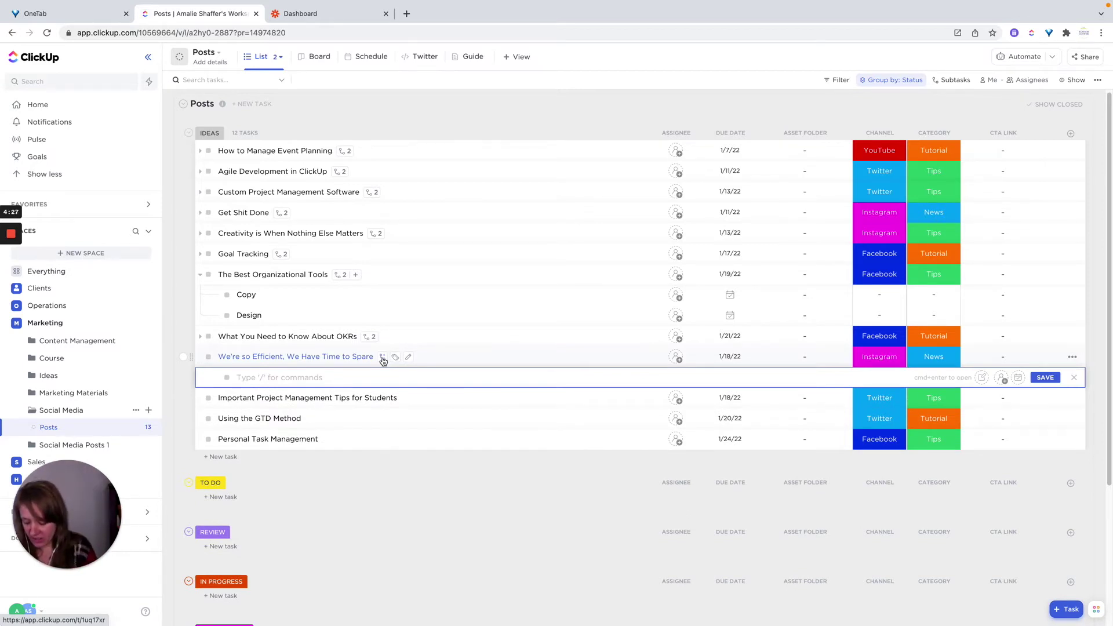
text(Copy)
key(Return)
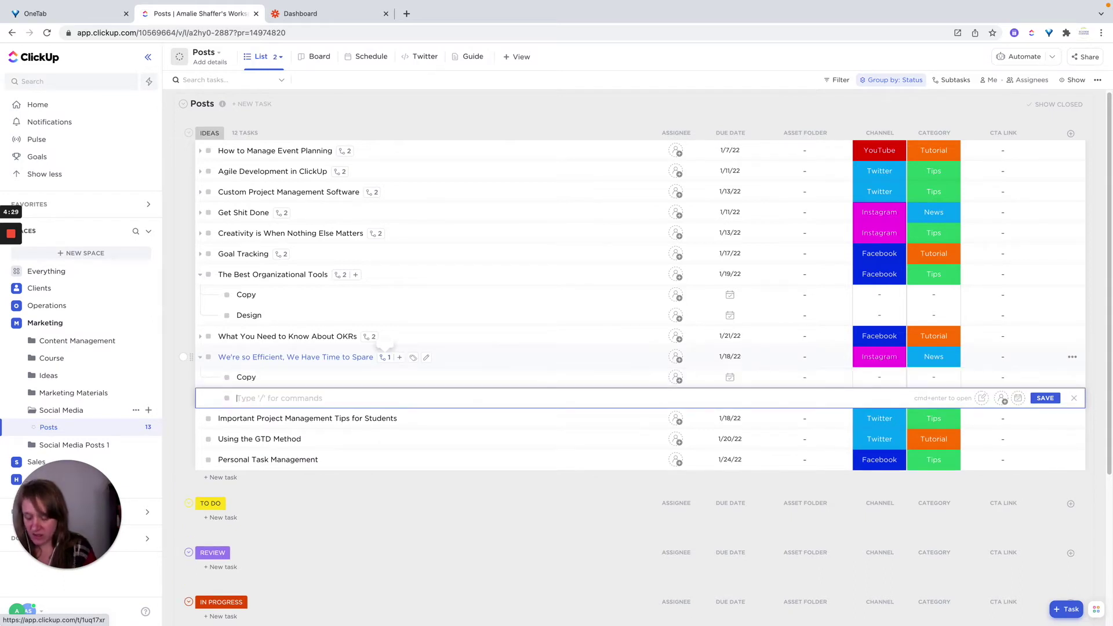
text(Design)
key(Return)
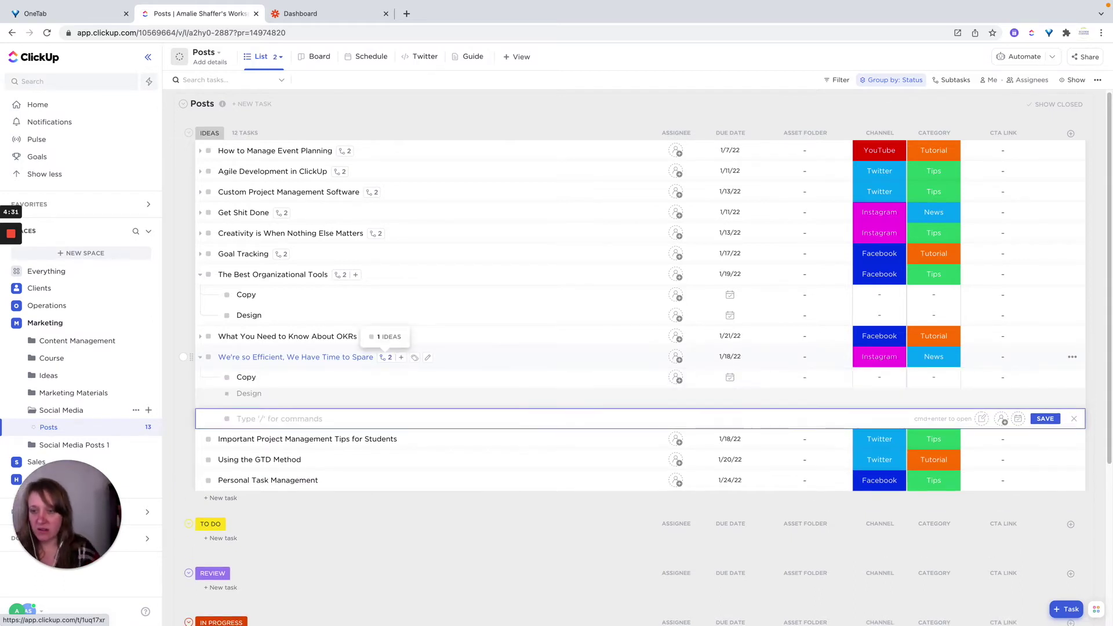
Step: Add Copy and Design subtasks to Important Project Management Tips for Students and collapse the other posts
click(406, 440)
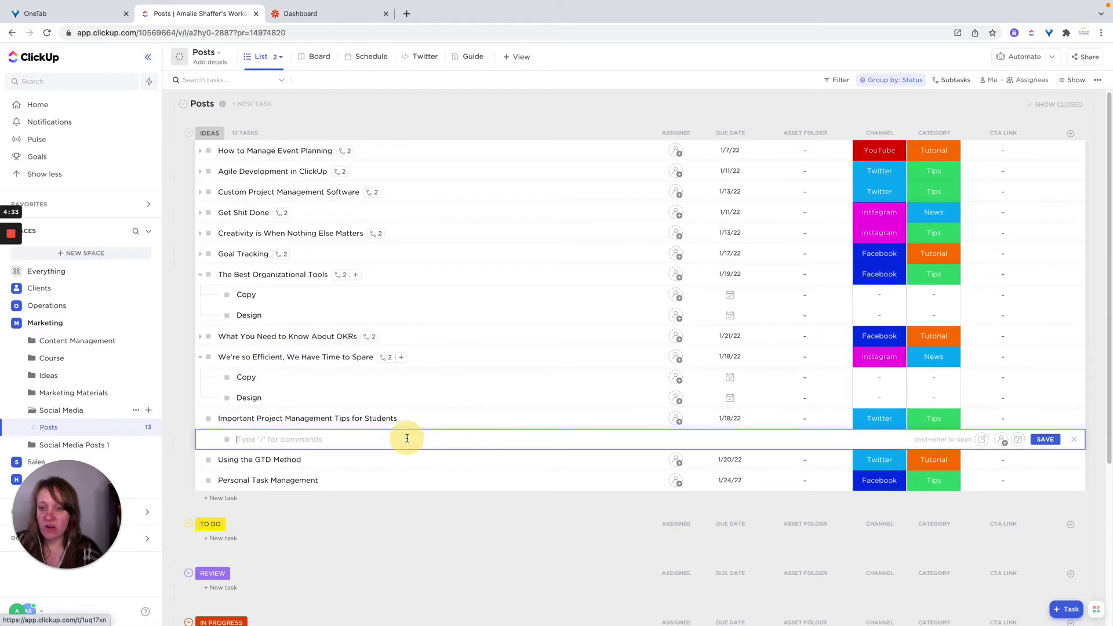
text(Copy)
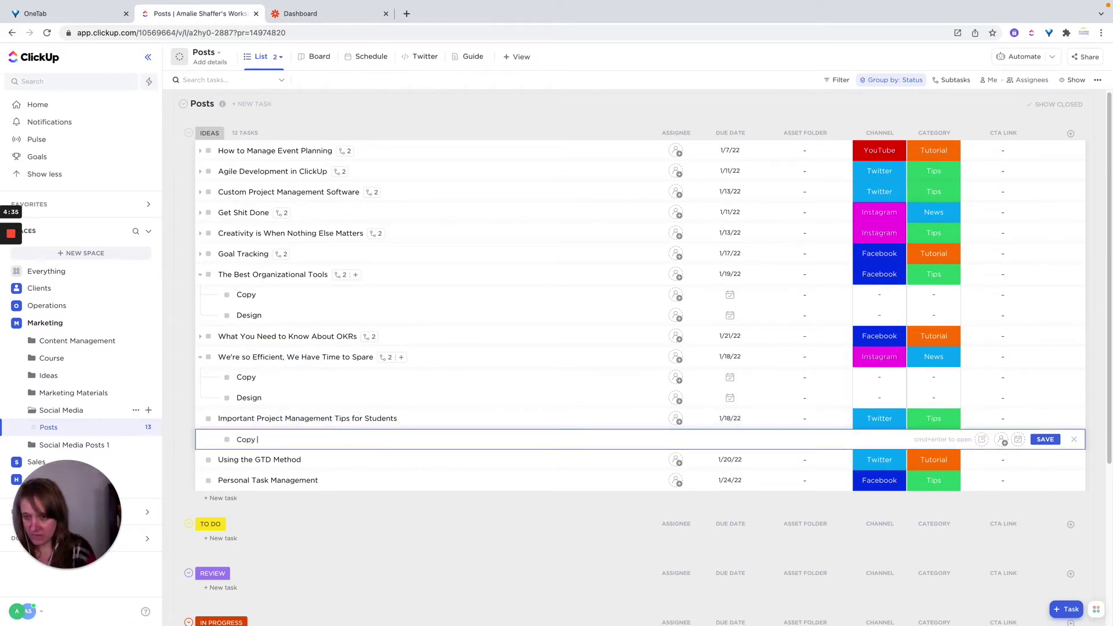
key(Return)
text(Design)
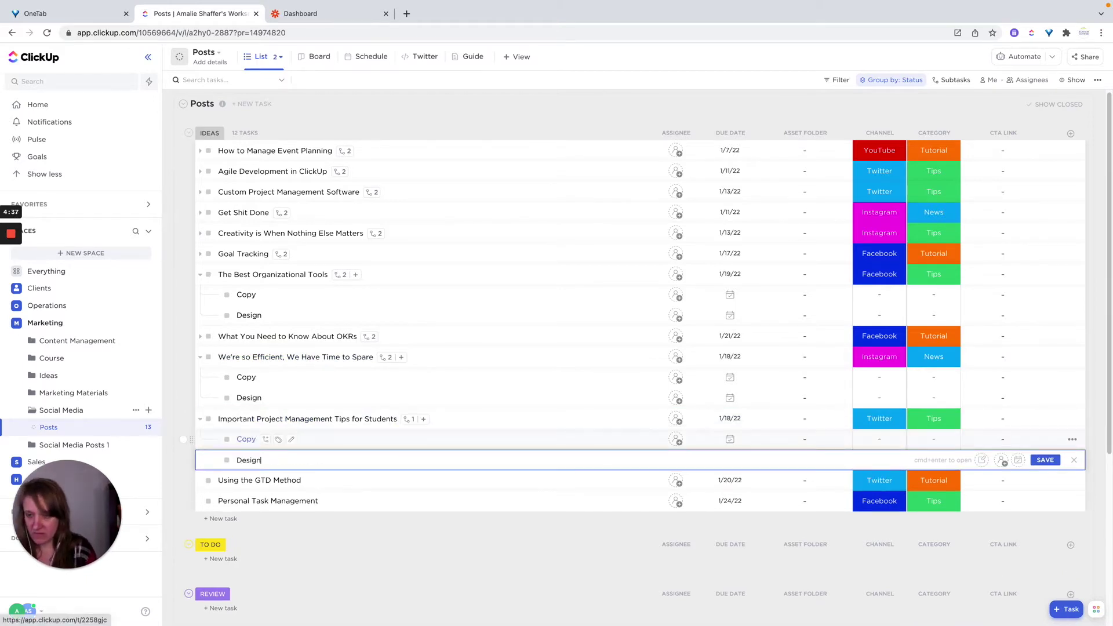
key(Return)
key(Escape)
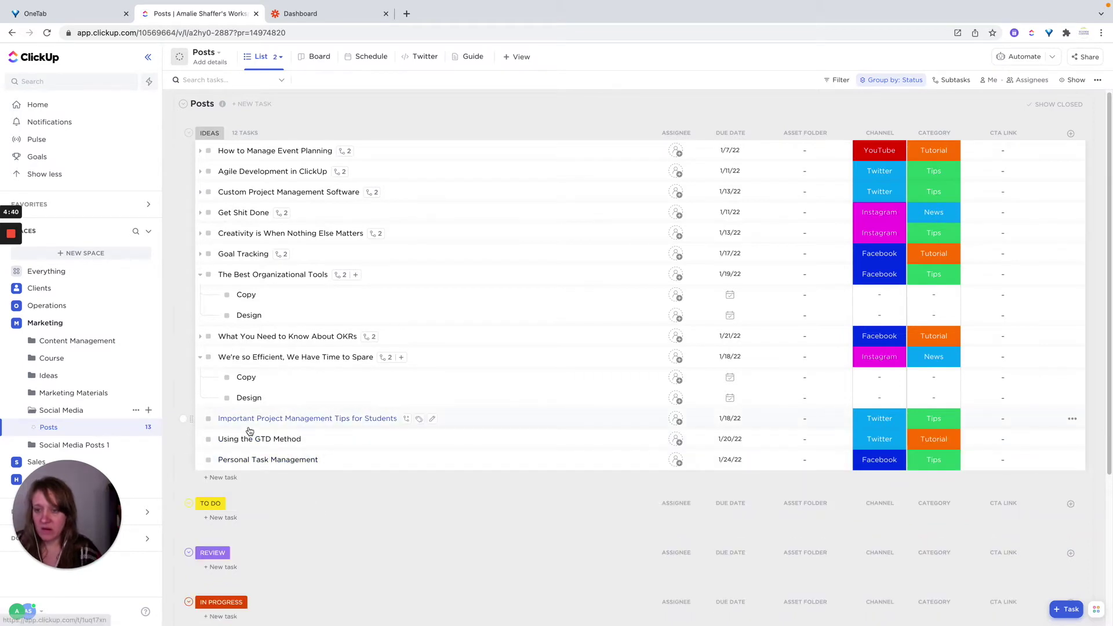
click(407, 418)
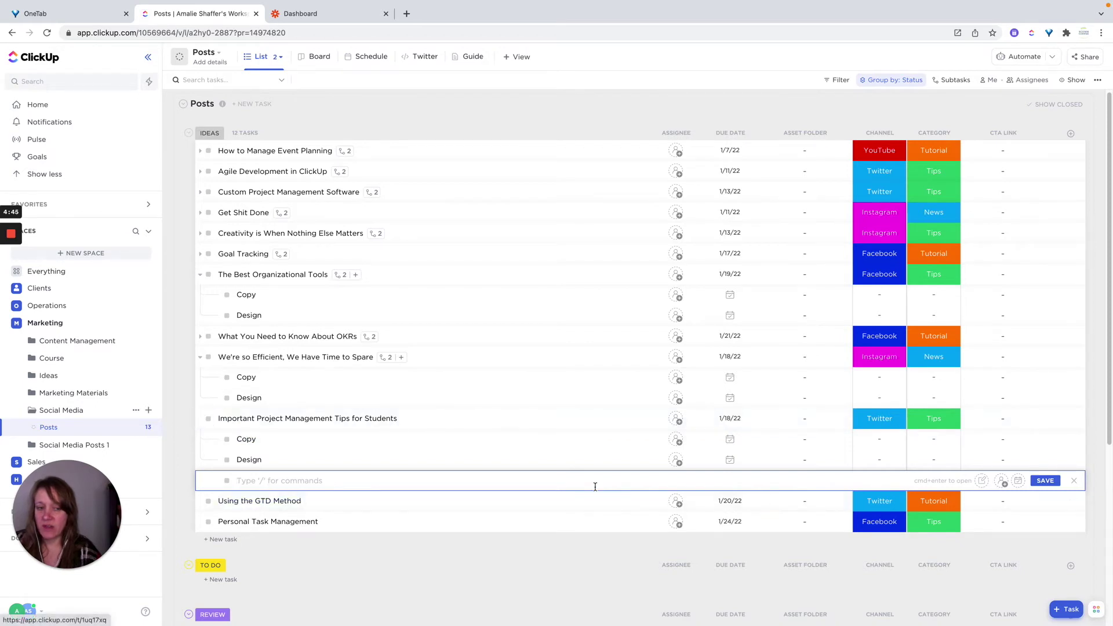
click(1075, 485)
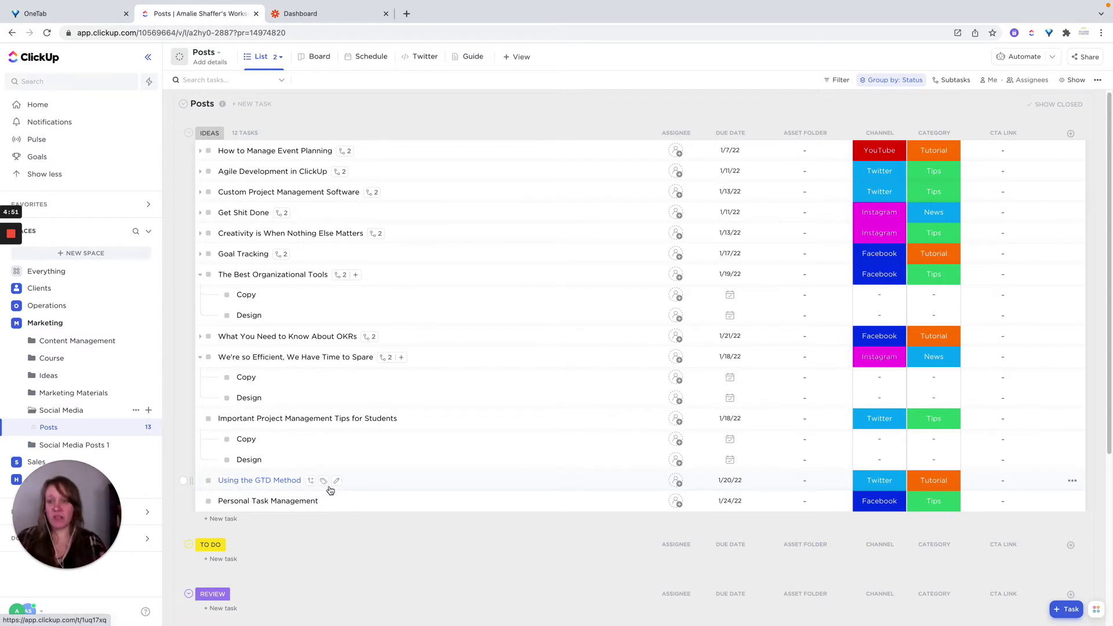
click(200, 275)
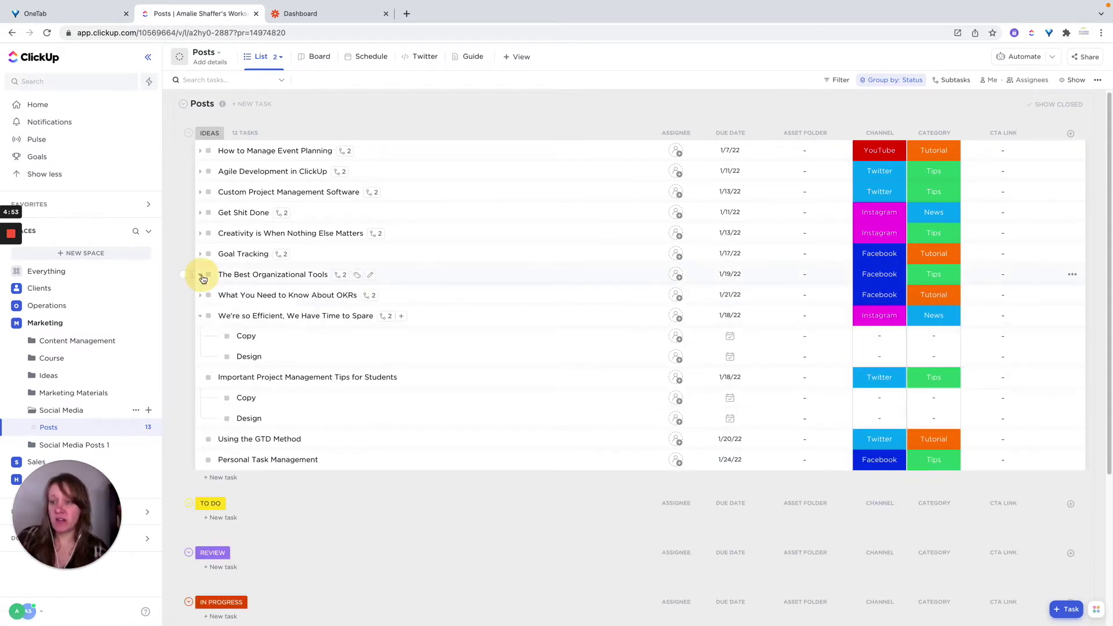
click(201, 317)
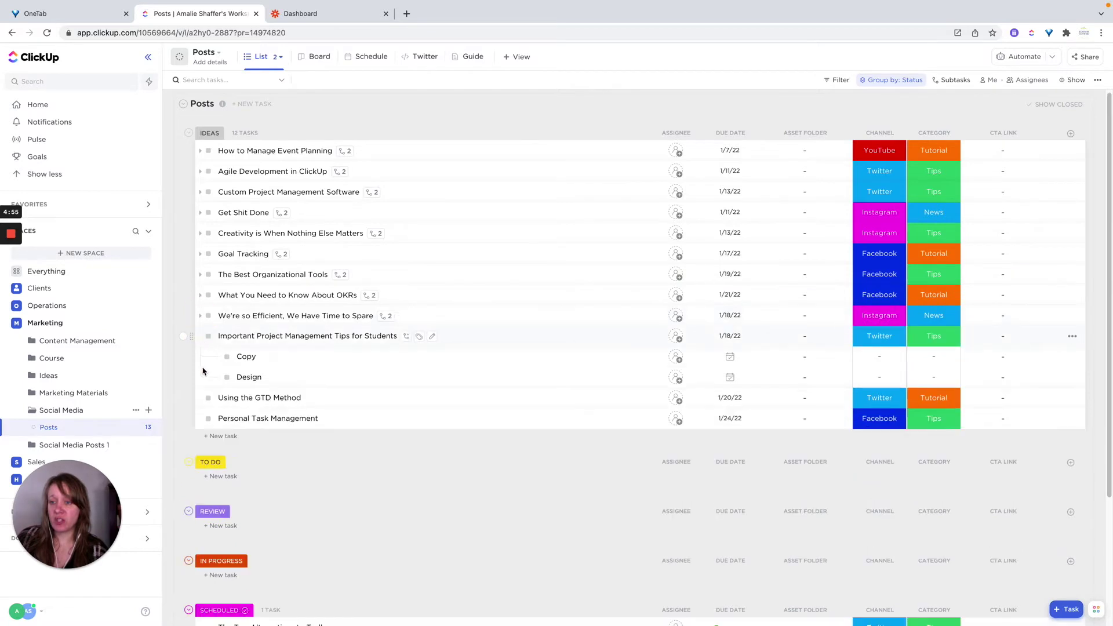
Step: Add Copy and Design subtasks to Using the GTD Method
click(311, 398)
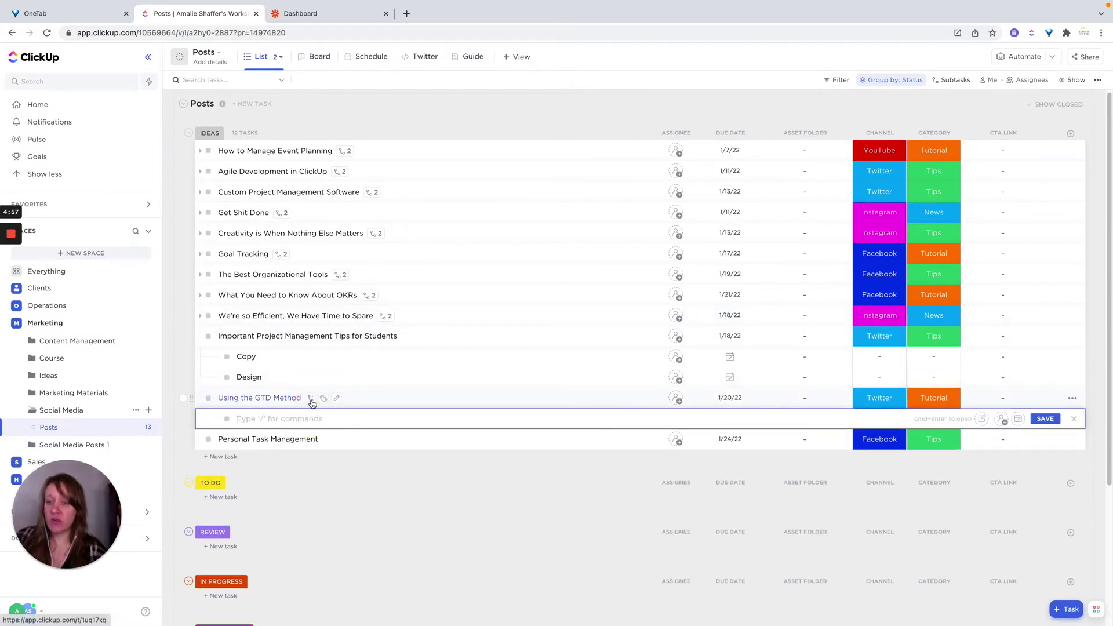
text(Co)
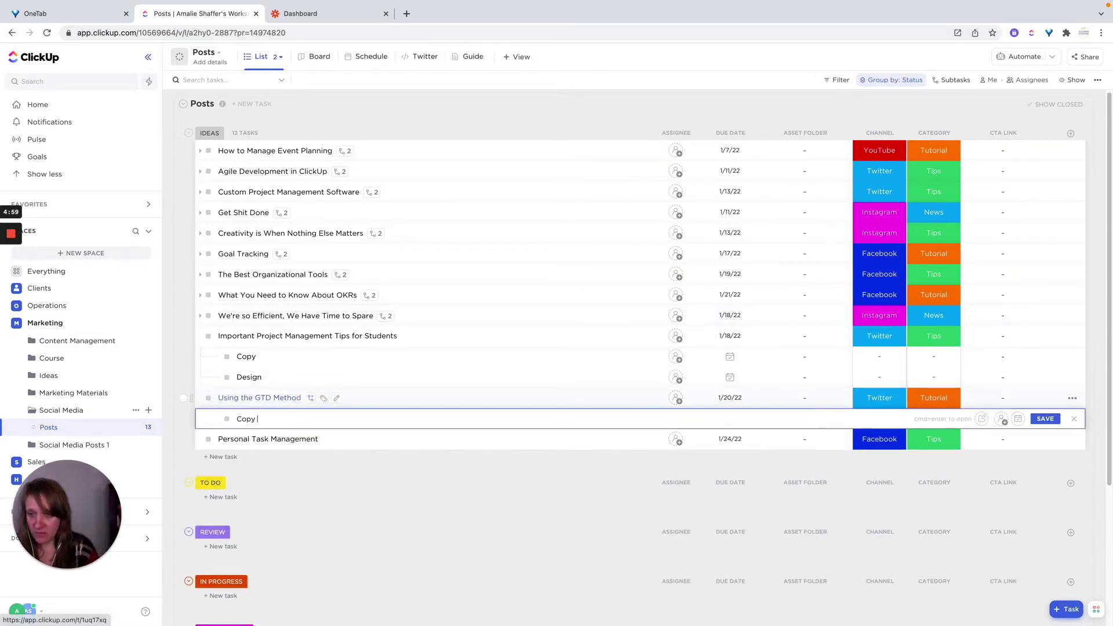
text(py)
key(Return)
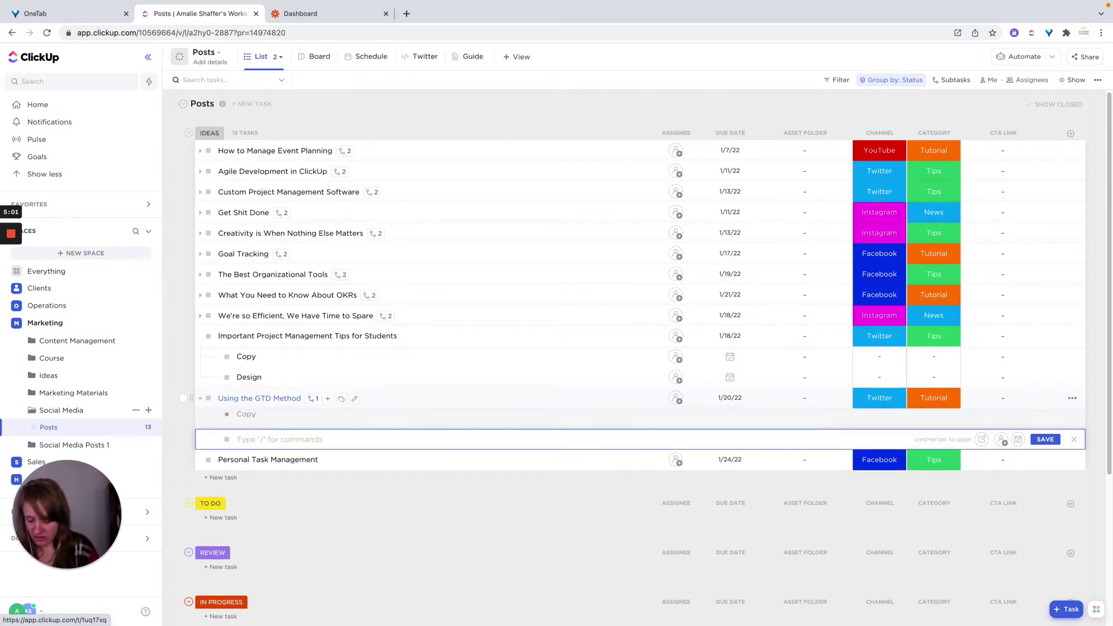
text(Design)
key(Return)
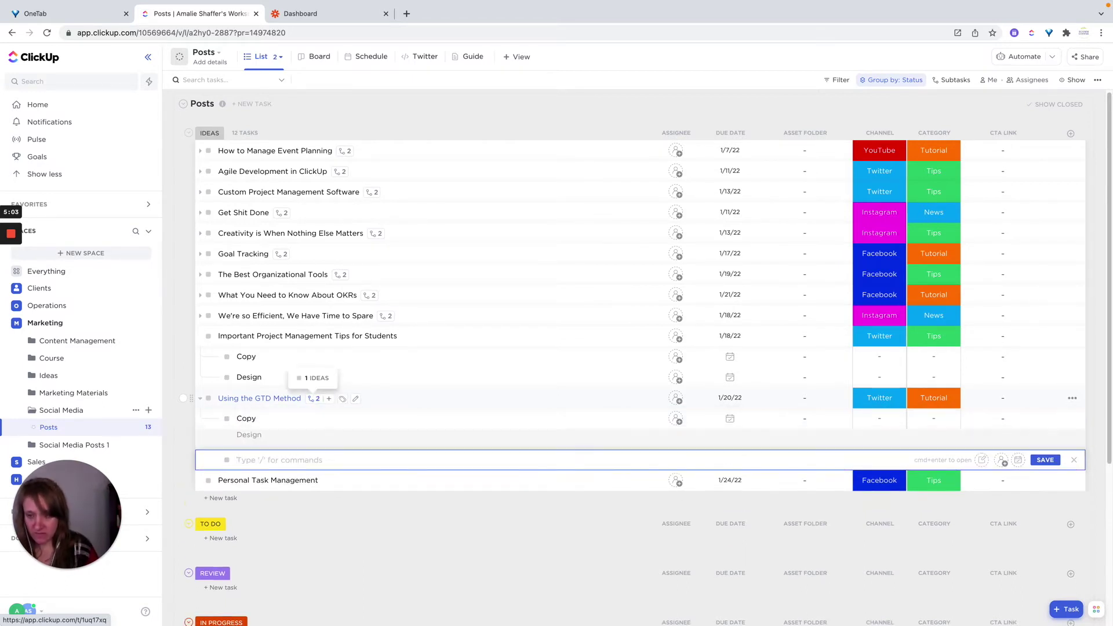
click(1074, 460)
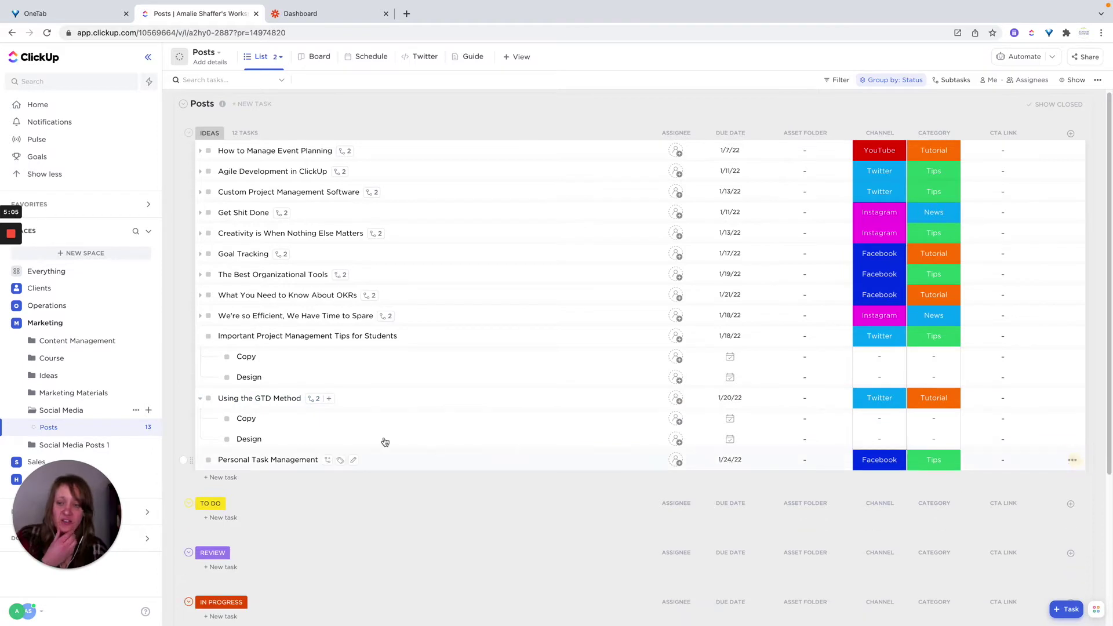
click(200, 399)
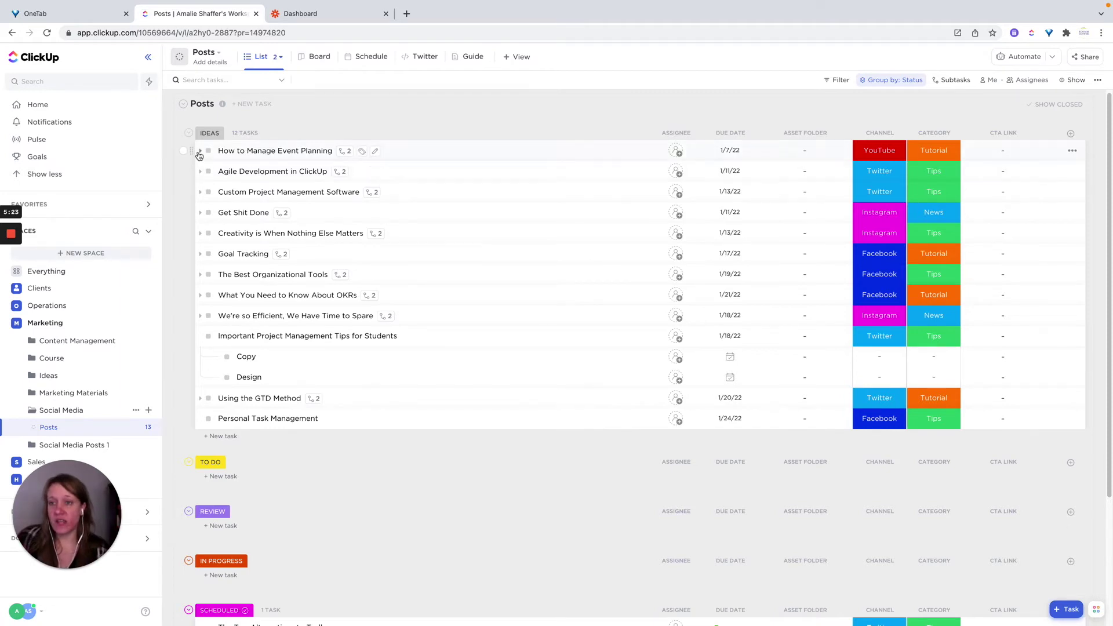
Step: Make How to Manage Event Planning's Copy subtask due Dec 20 and Design subtask due Dec 22
click(200, 152)
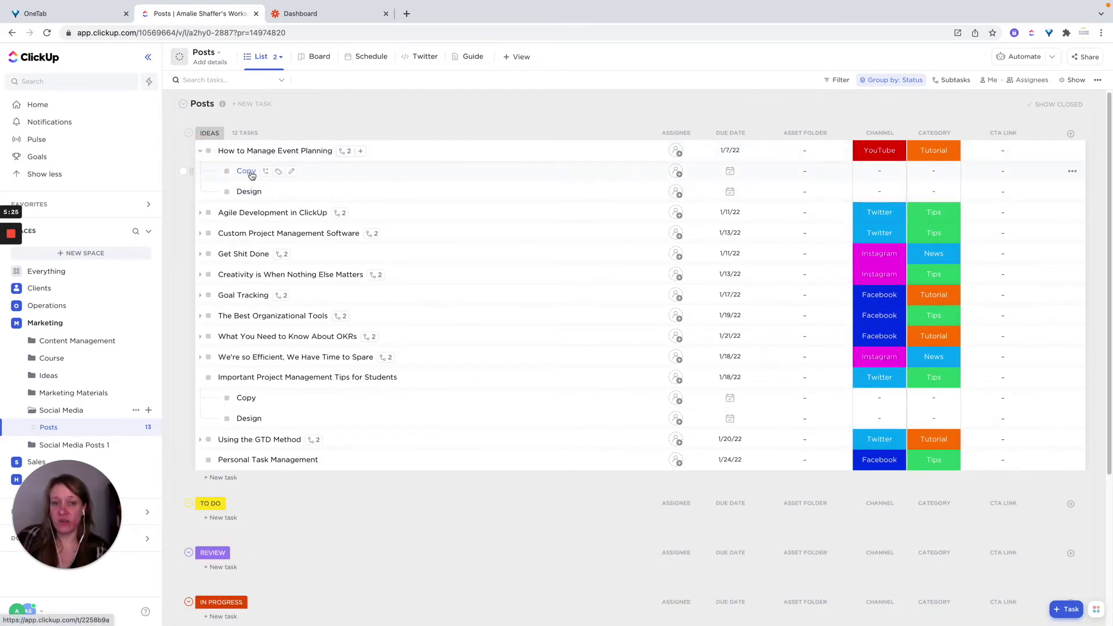
click(731, 172)
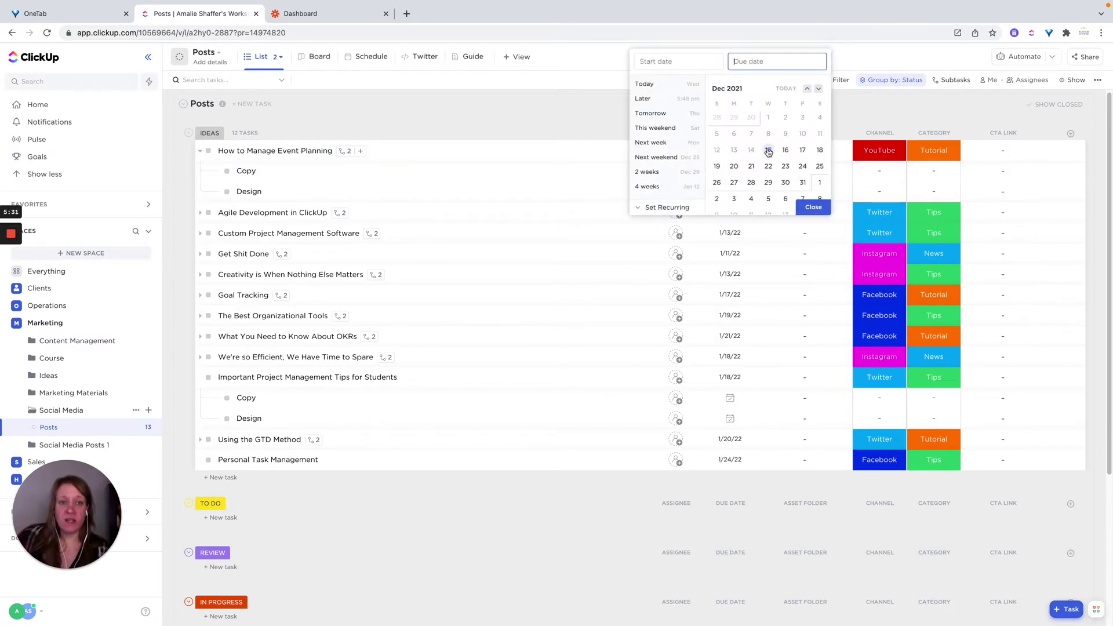
click(734, 166)
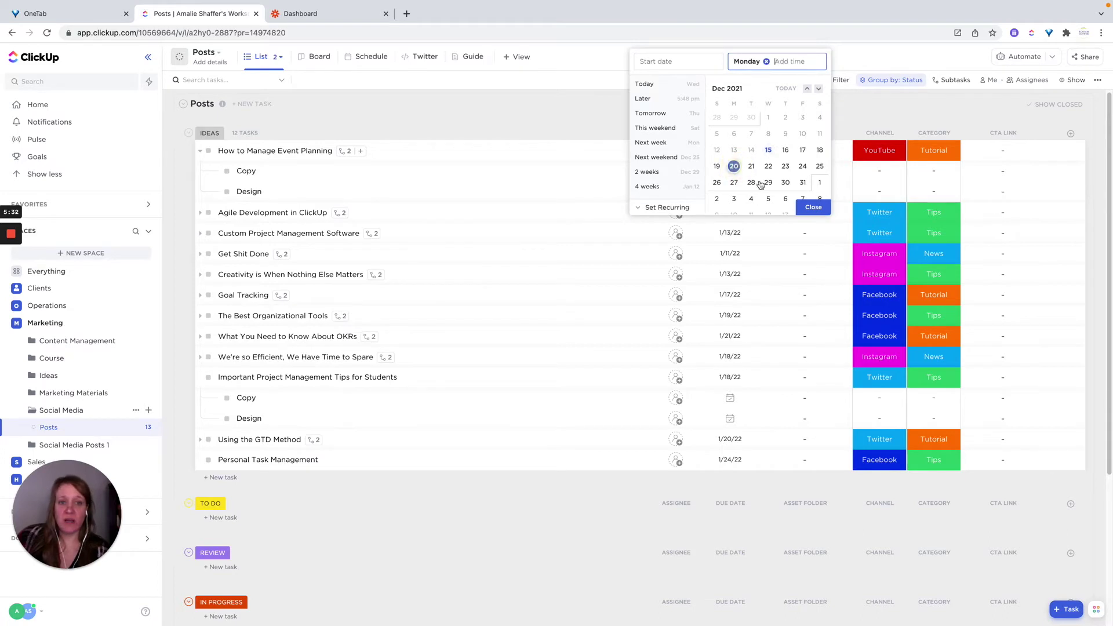
click(817, 209)
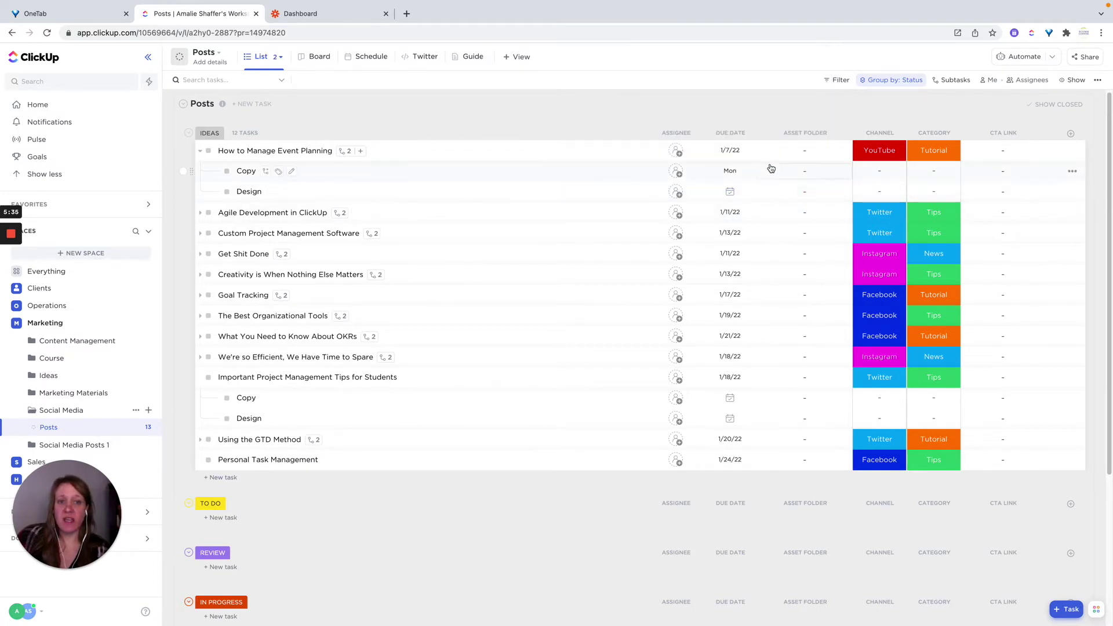
click(730, 192)
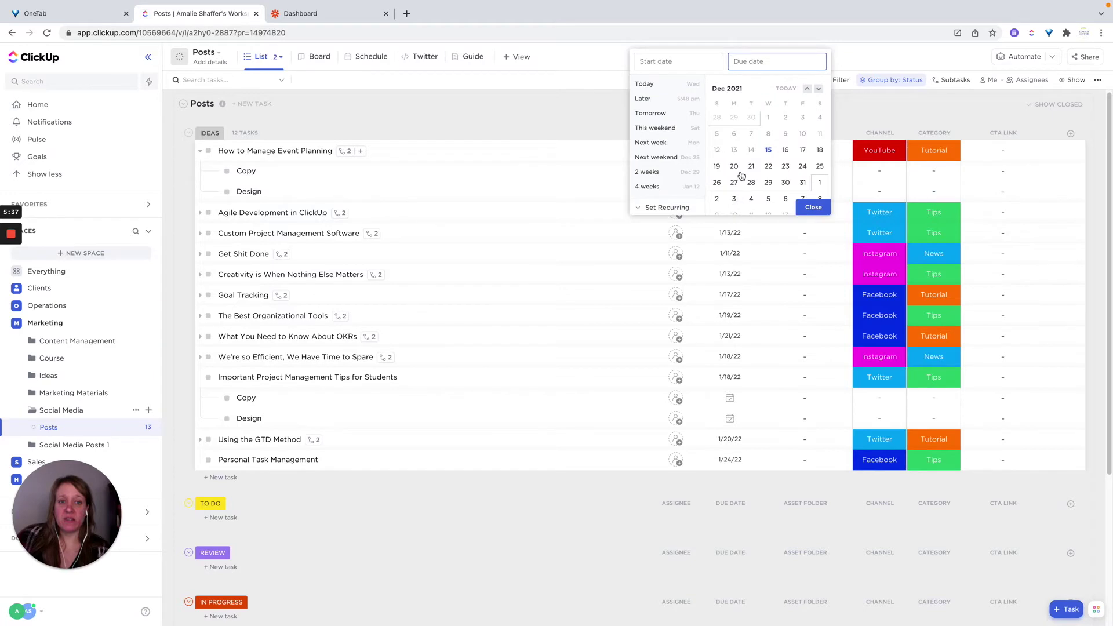
click(768, 166)
click(813, 207)
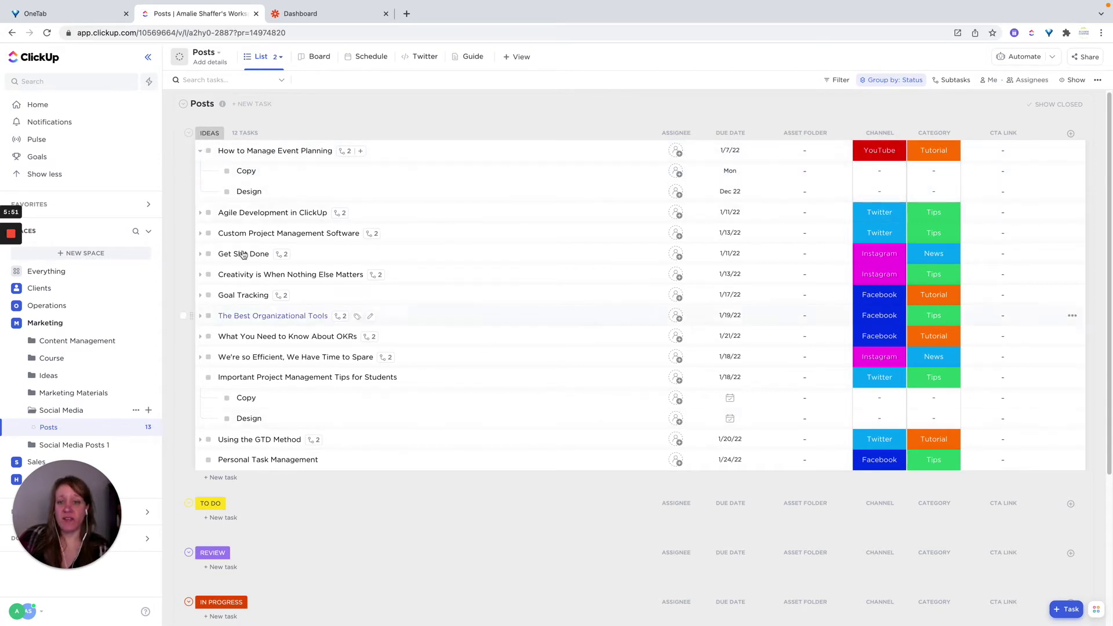
click(200, 152)
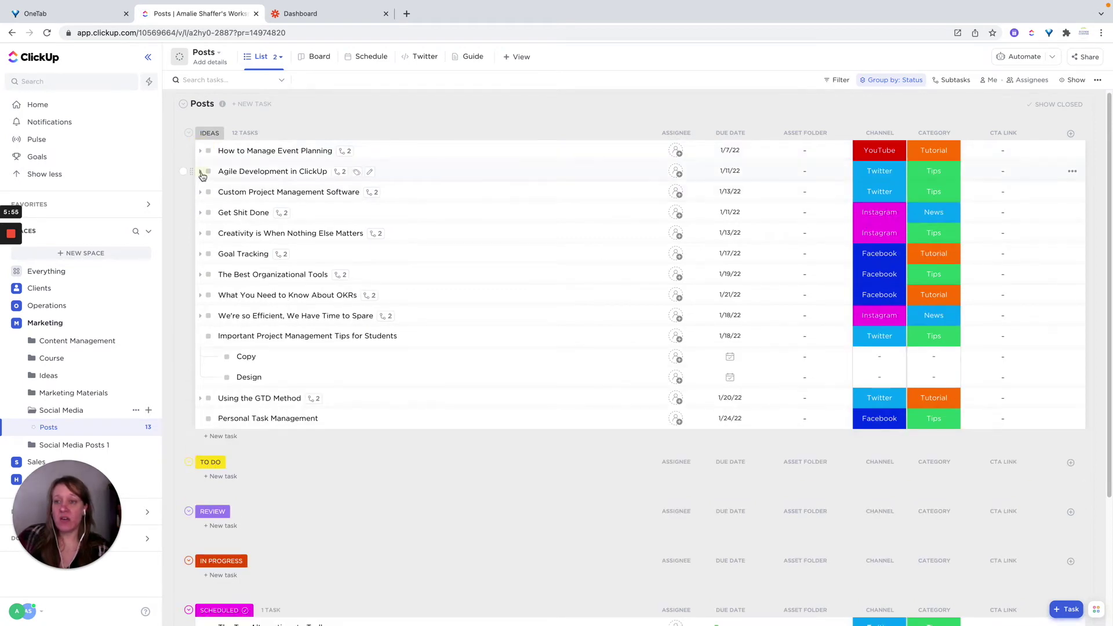
Step: Check Agile Development in ClickUp's subtasks, then give Personal Task Management Copy and Design subtasks
click(200, 173)
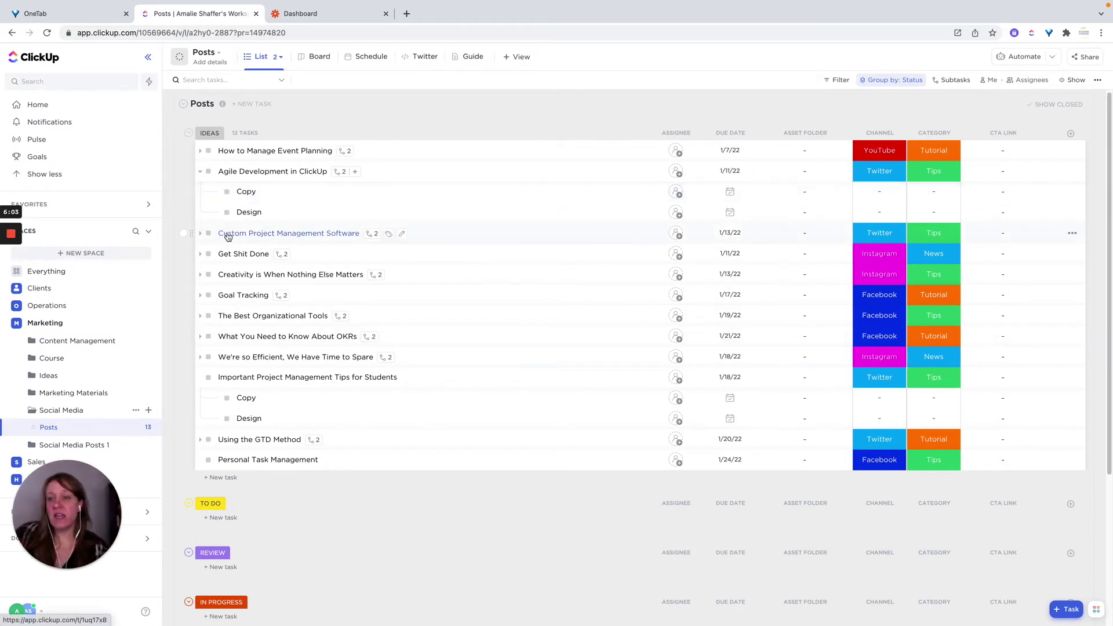
click(201, 172)
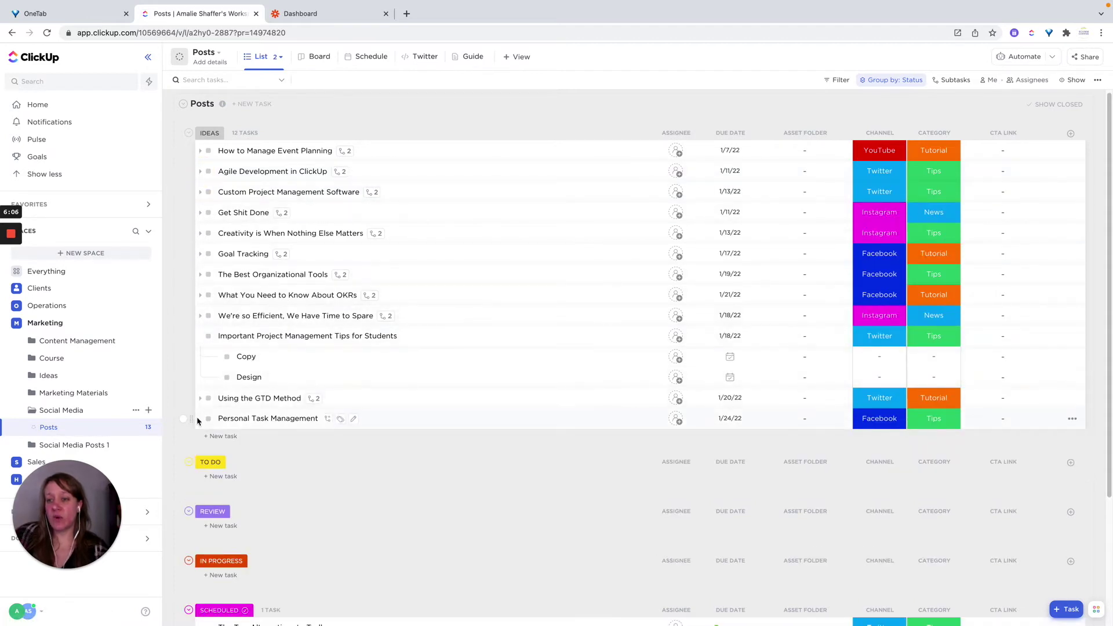
click(327, 420)
text(Q)
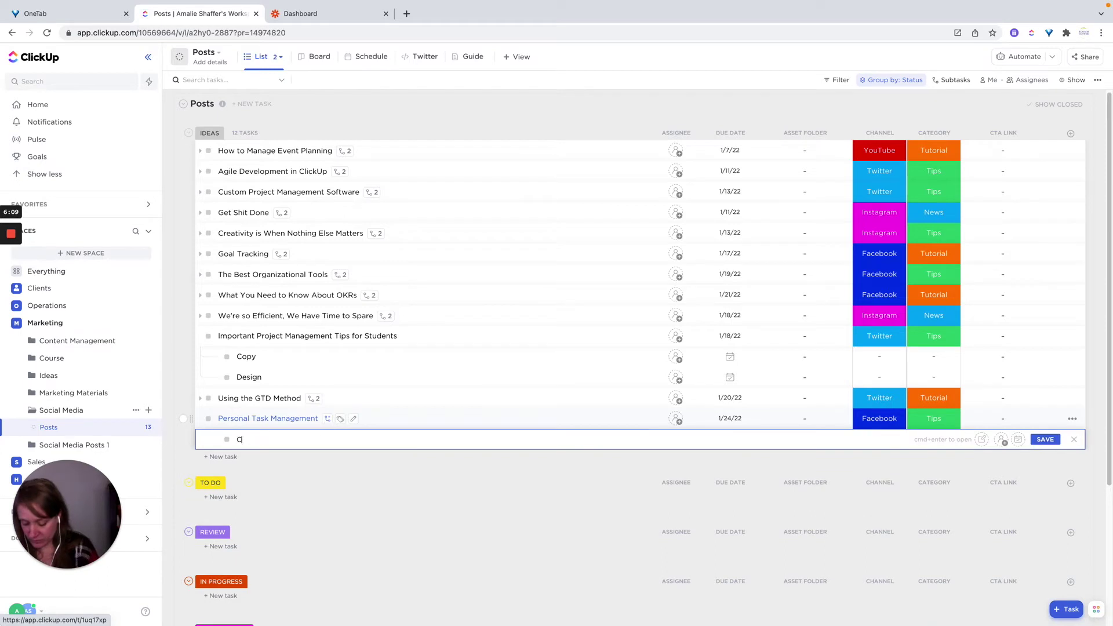
text(opy)
key(Return)
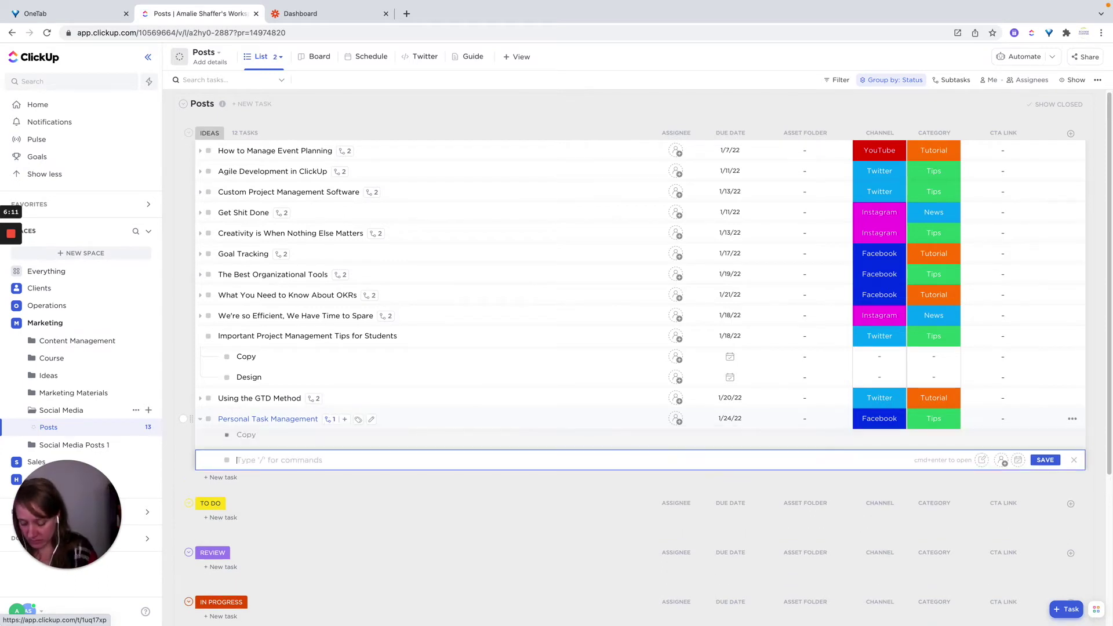
text(Design)
key(Return)
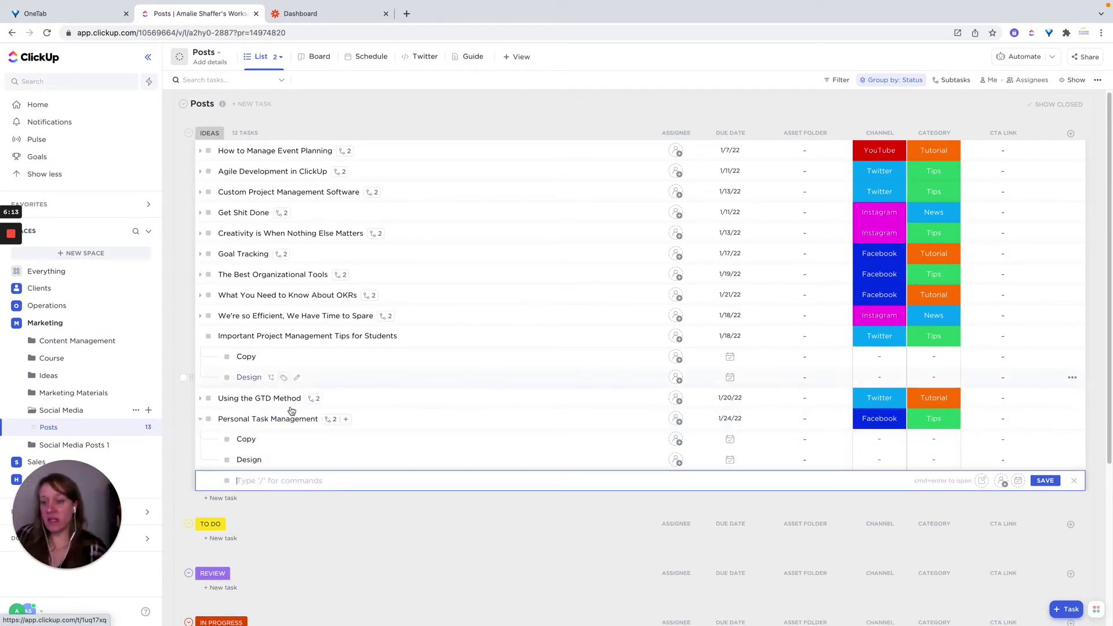
click(200, 419)
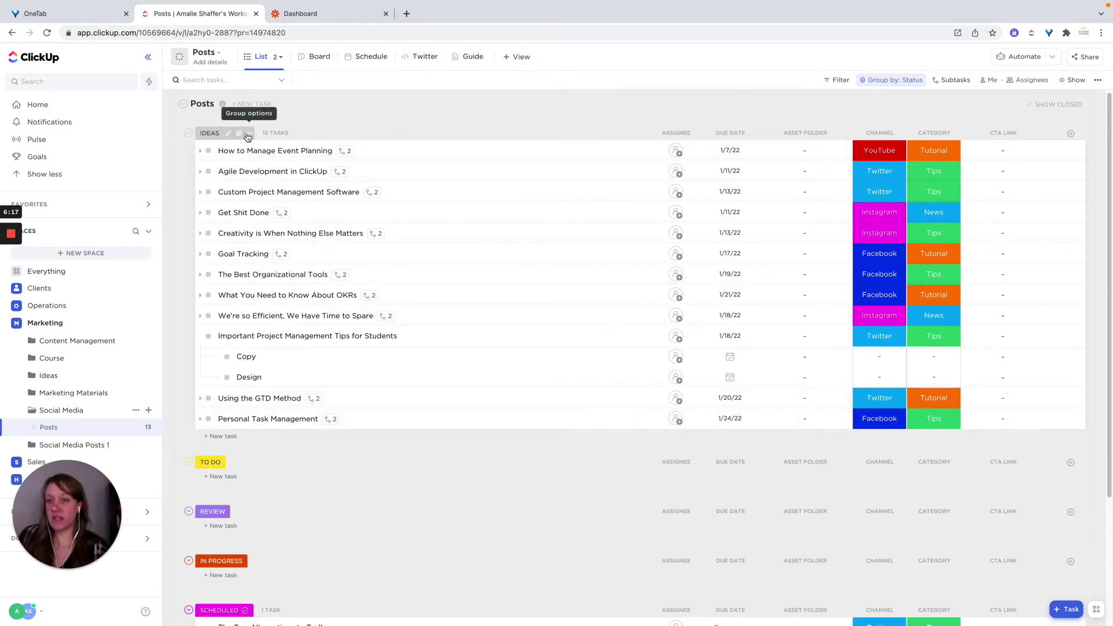
Step: Bulk-select all 12 Ideas posts and change their status to TO DO
click(249, 134)
click(279, 210)
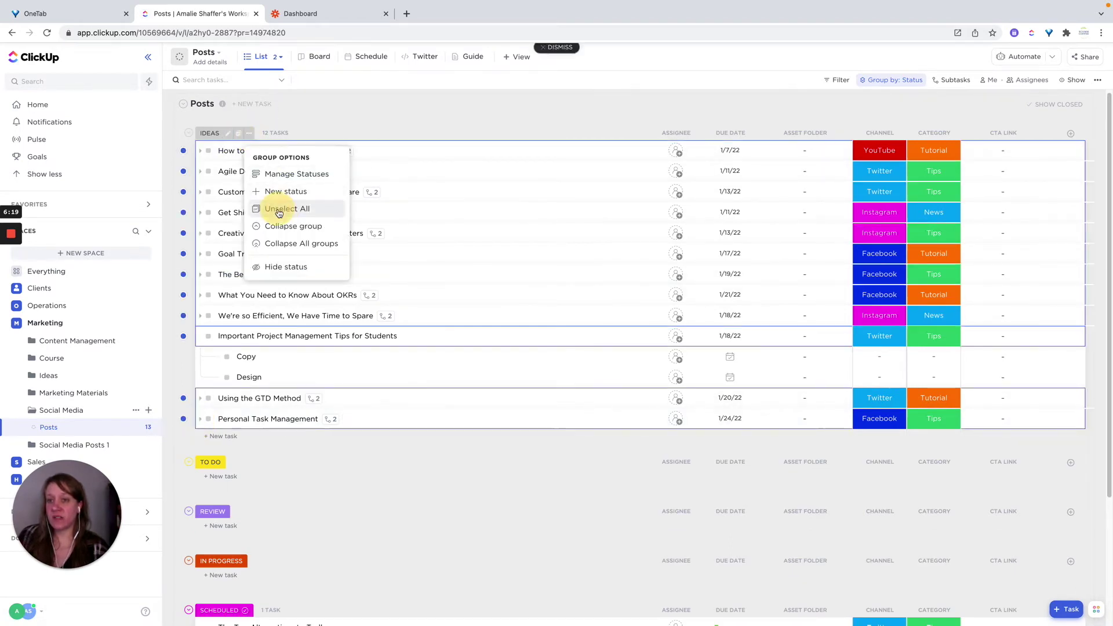
click(402, 55)
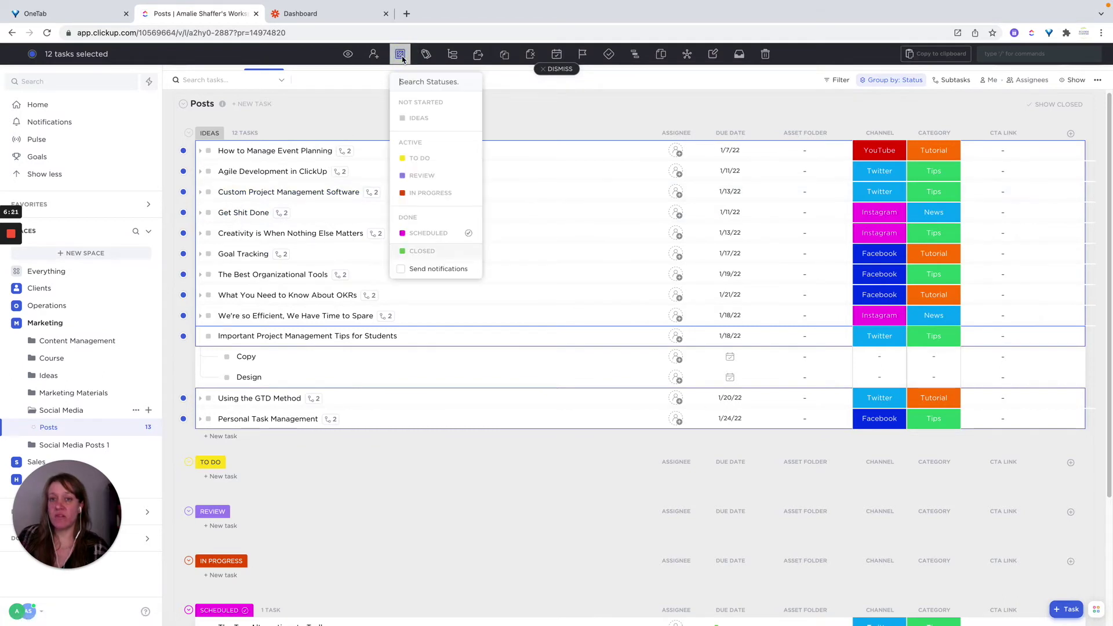
click(422, 157)
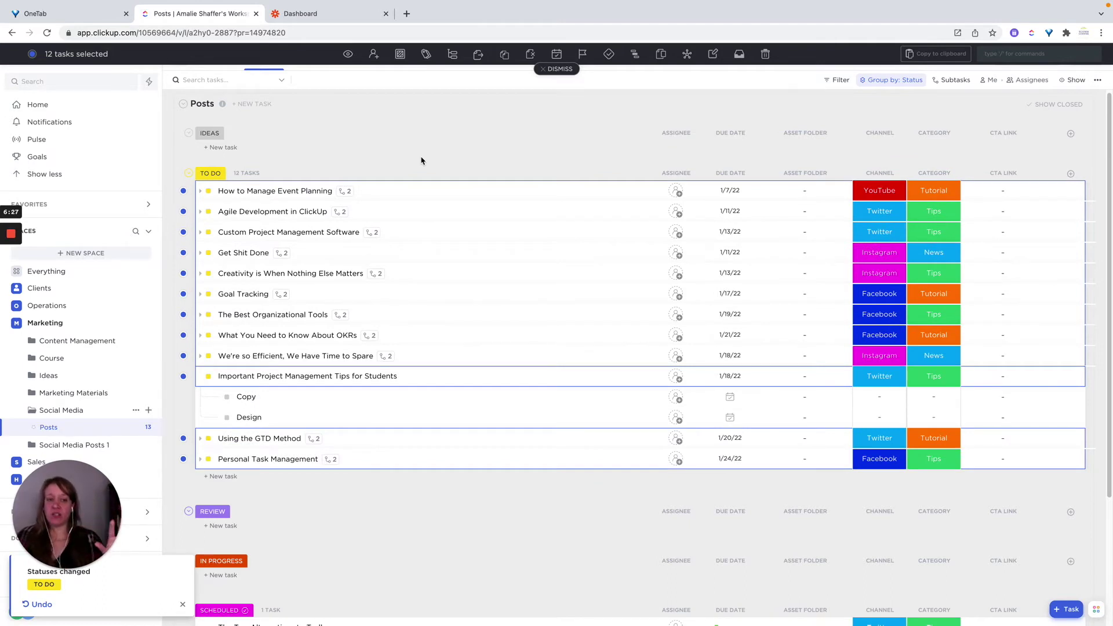
click(545, 69)
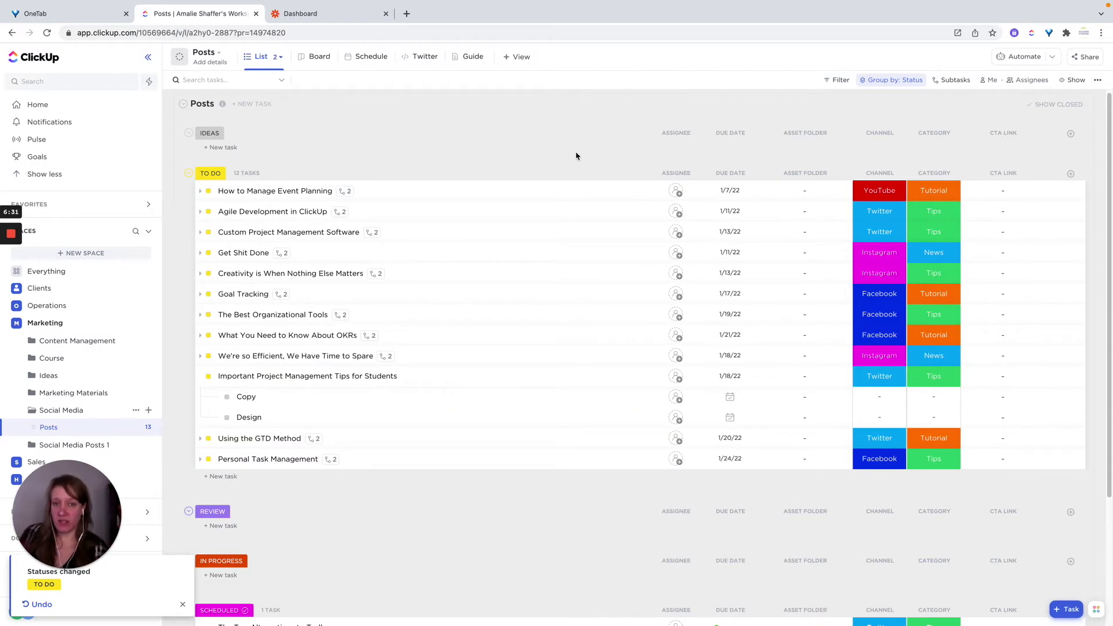
Step: Assign Me to How to Manage Event Planning and its Copy and Design subtasks, then collapse it
click(676, 193)
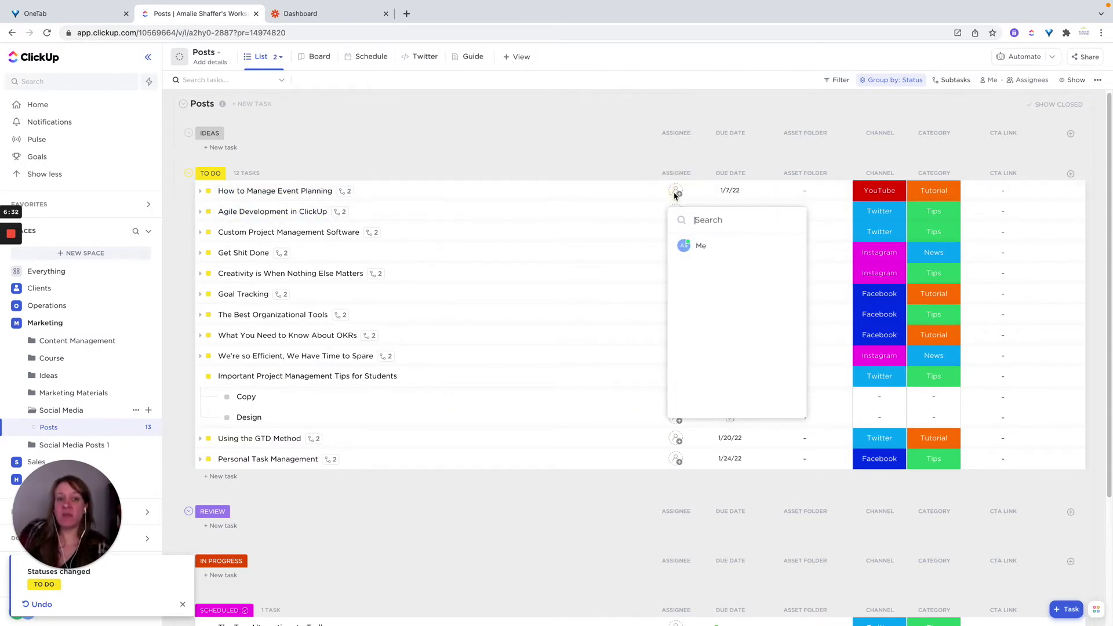
click(698, 245)
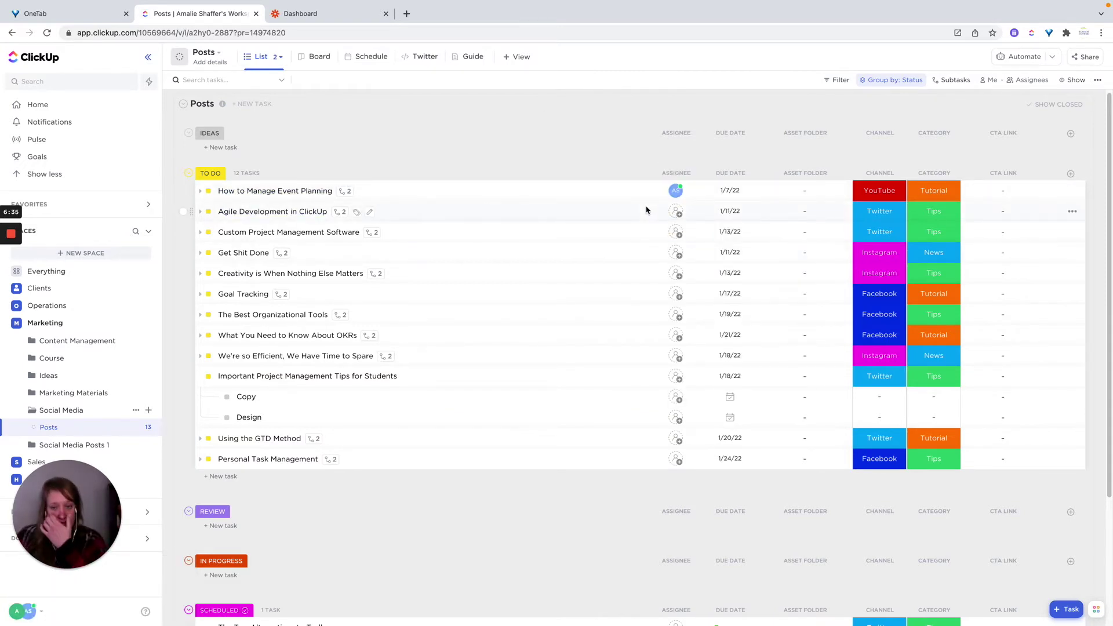
click(201, 192)
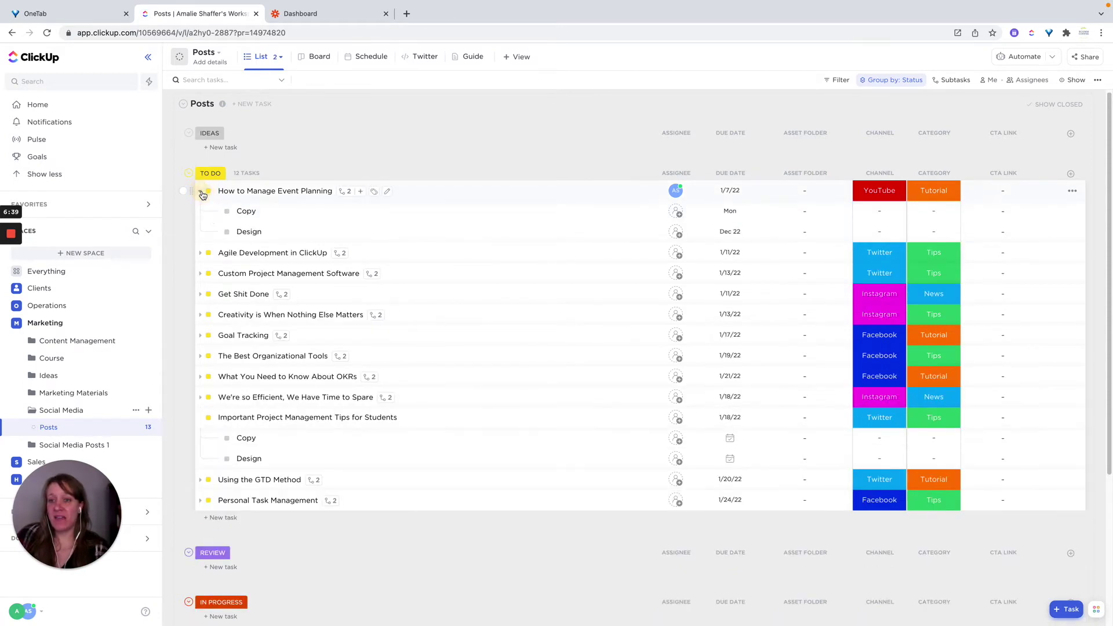
click(676, 213)
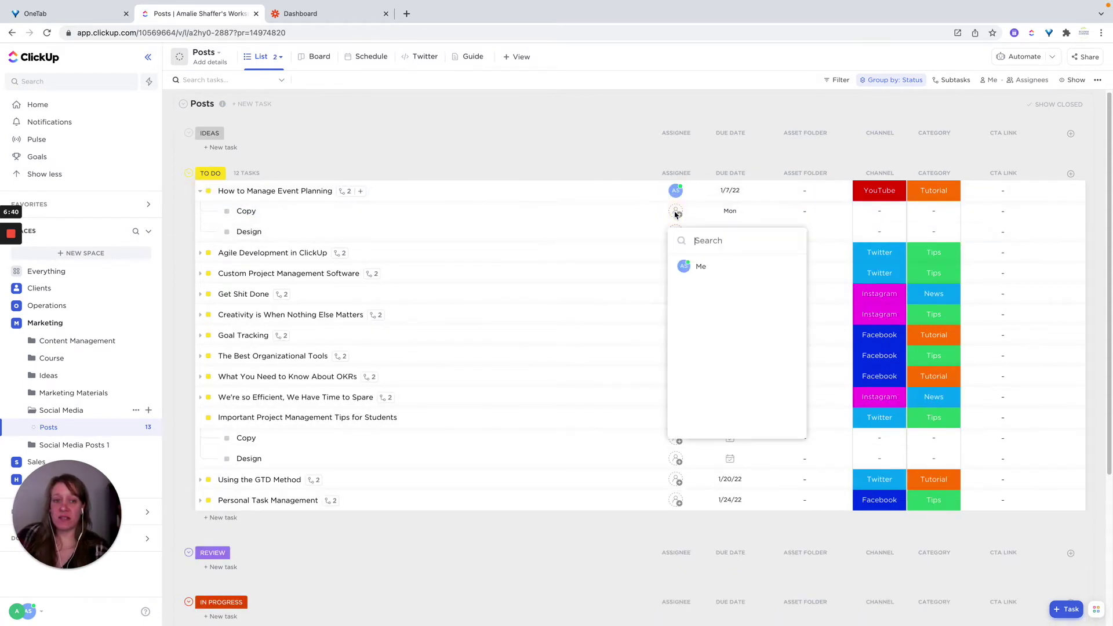
click(698, 267)
click(677, 235)
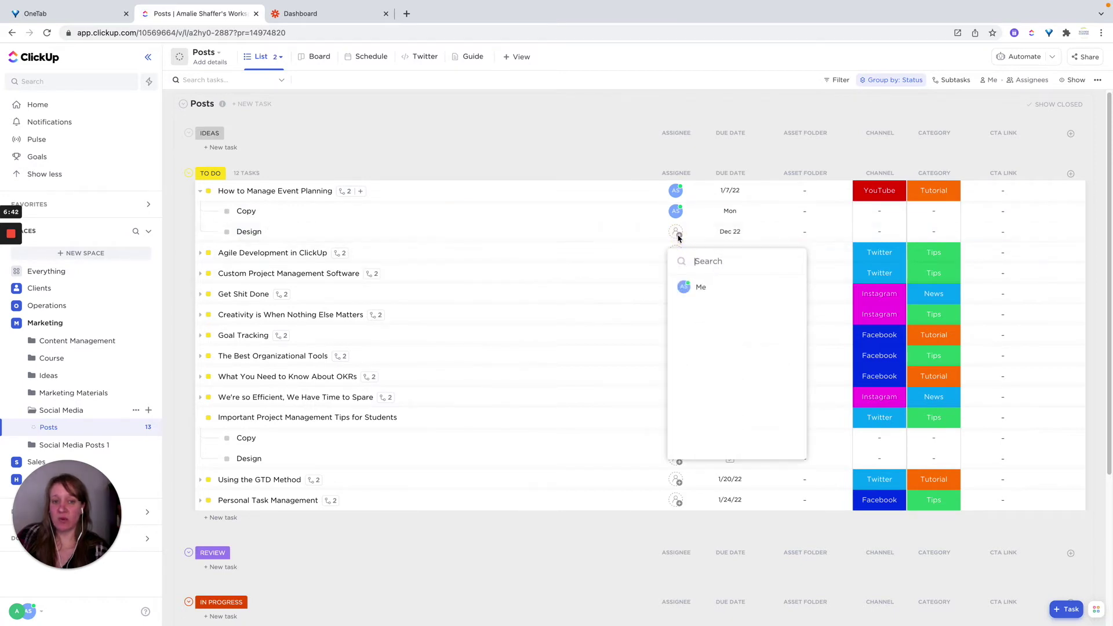
click(690, 287)
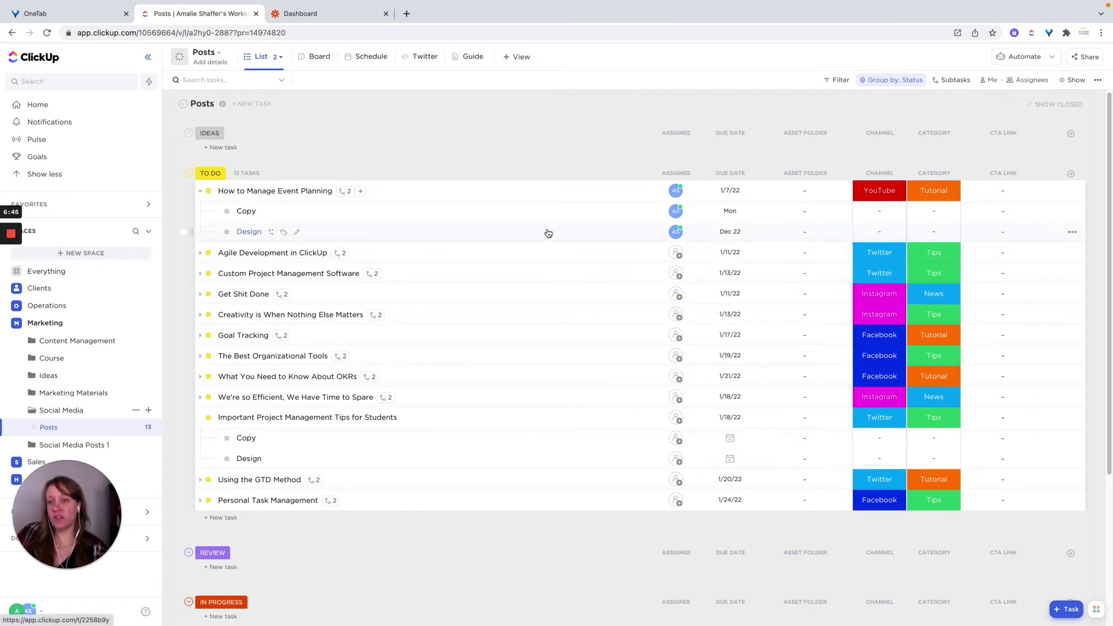
click(200, 192)
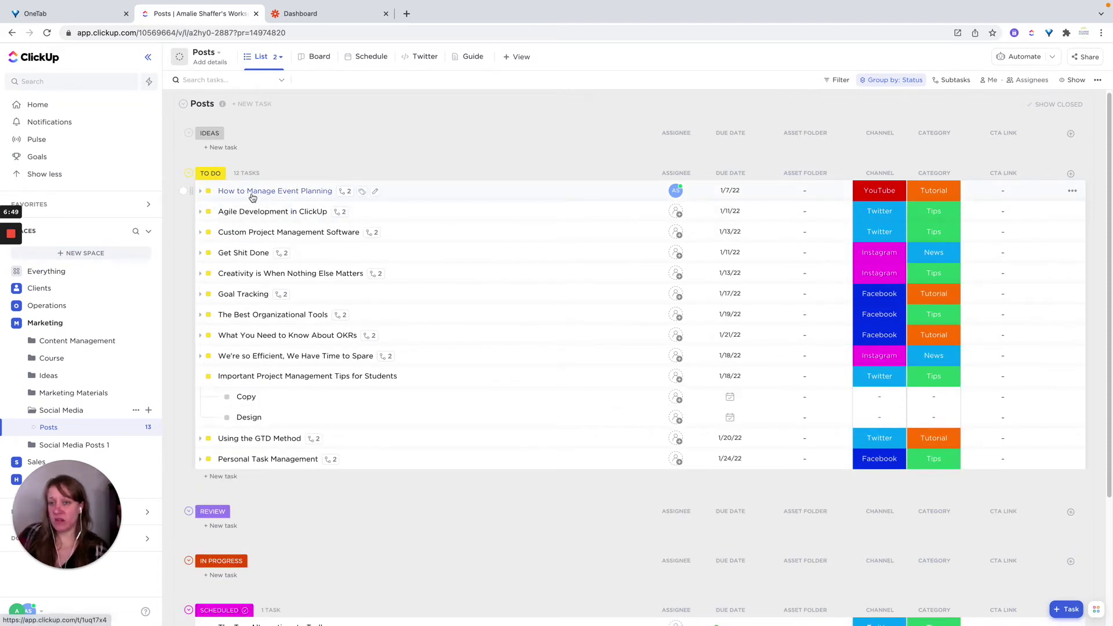
Step: In the Posts list statuses, move REVIEW below IN PROGRESS and save the new order
click(183, 191)
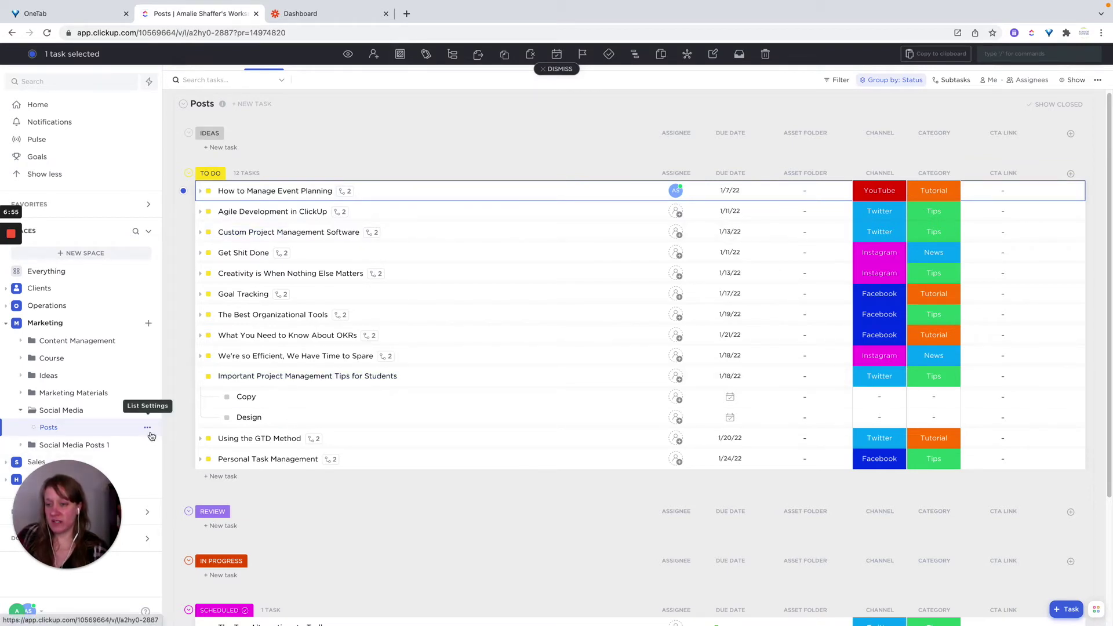
click(148, 429)
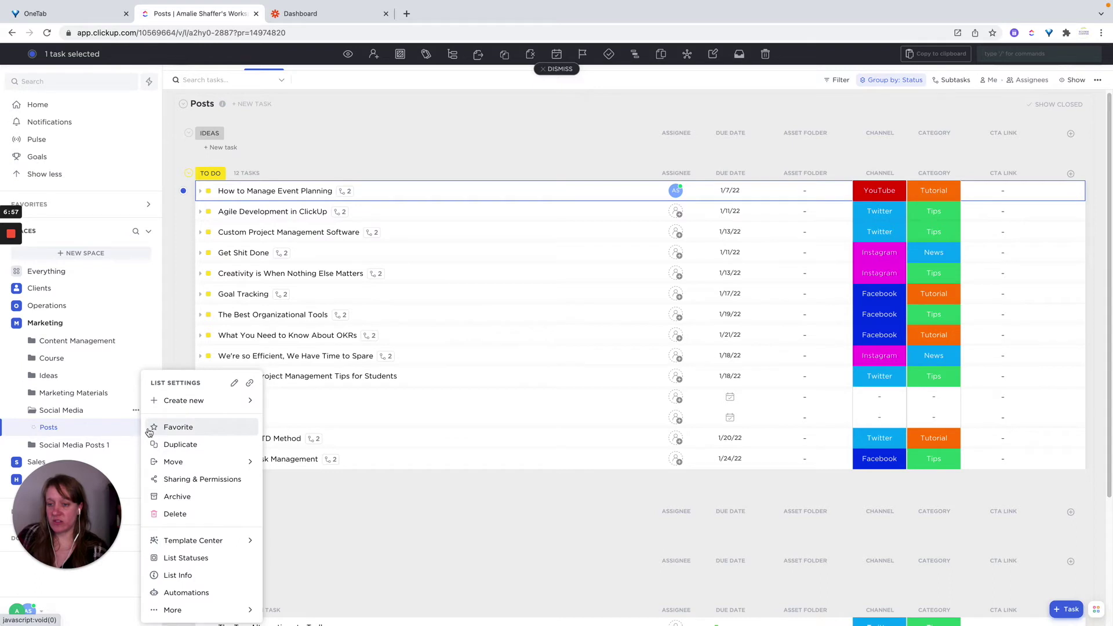
click(180, 558)
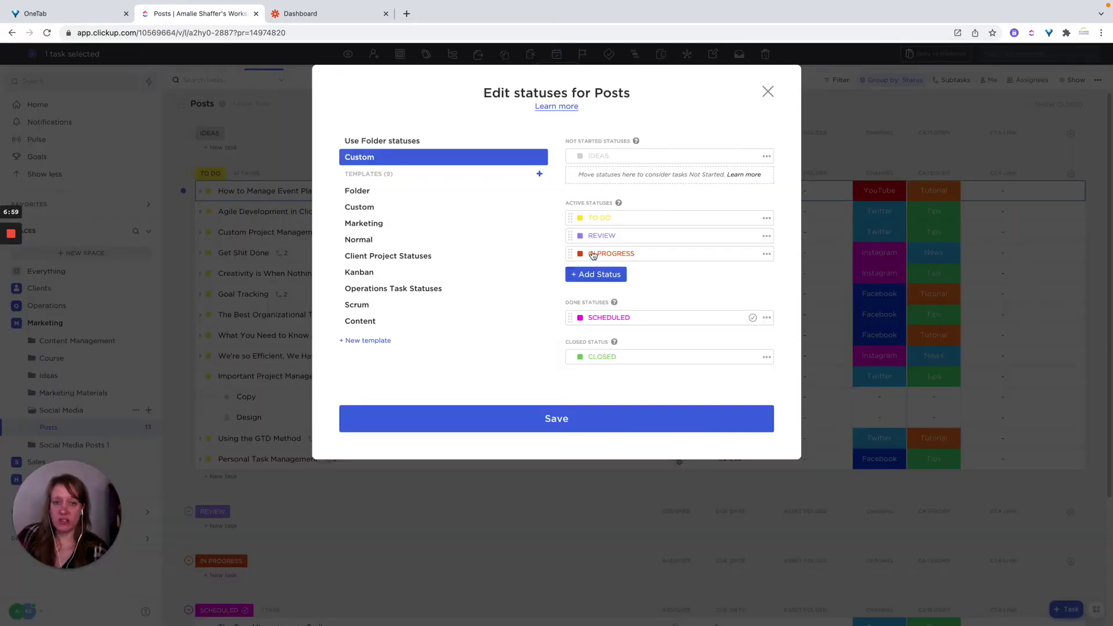
mouse_move(570, 235)
mouse_down()
mouse_move(575, 264)
mouse_move(571, 251)
mouse_up()
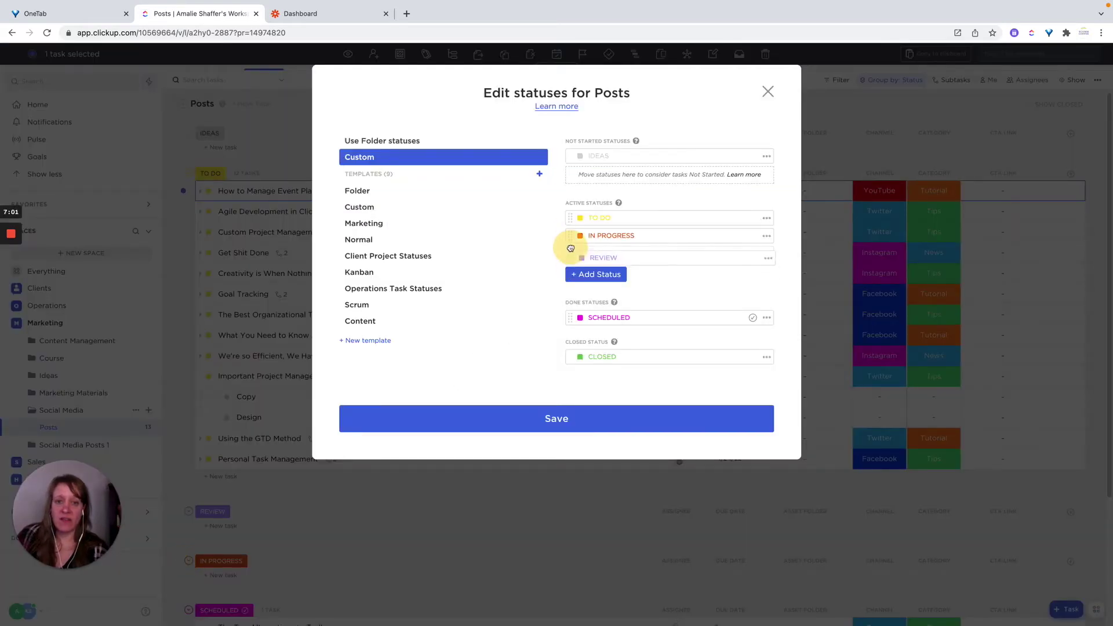
click(557, 428)
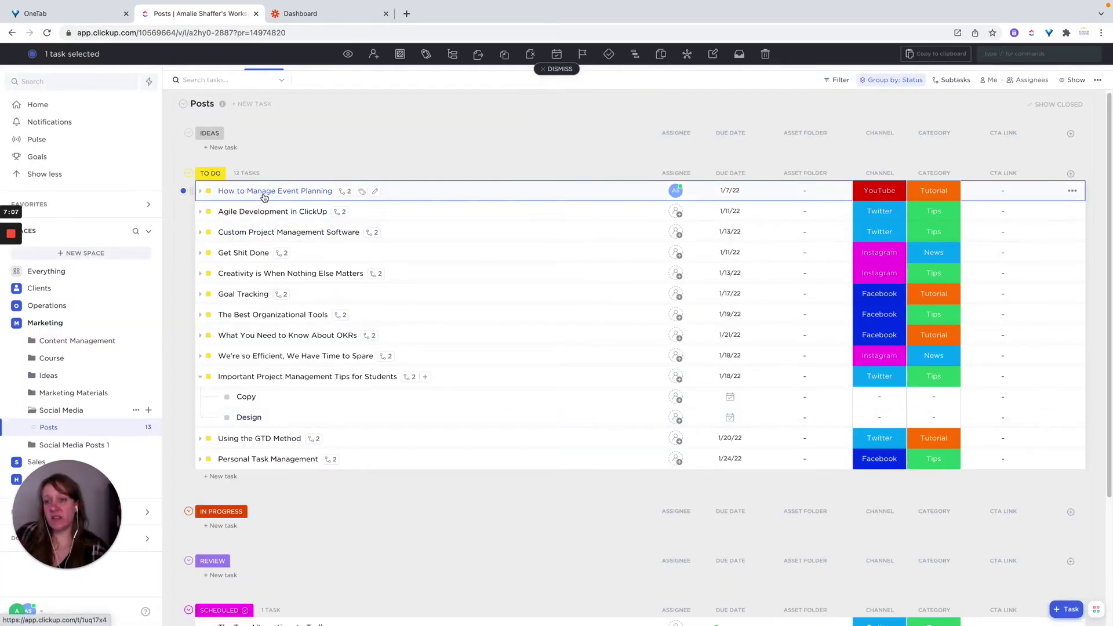
Step: Move the four selected posts, including Agile Development and Get Shit Done, to IN PROGRESS
click(184, 211)
click(184, 232)
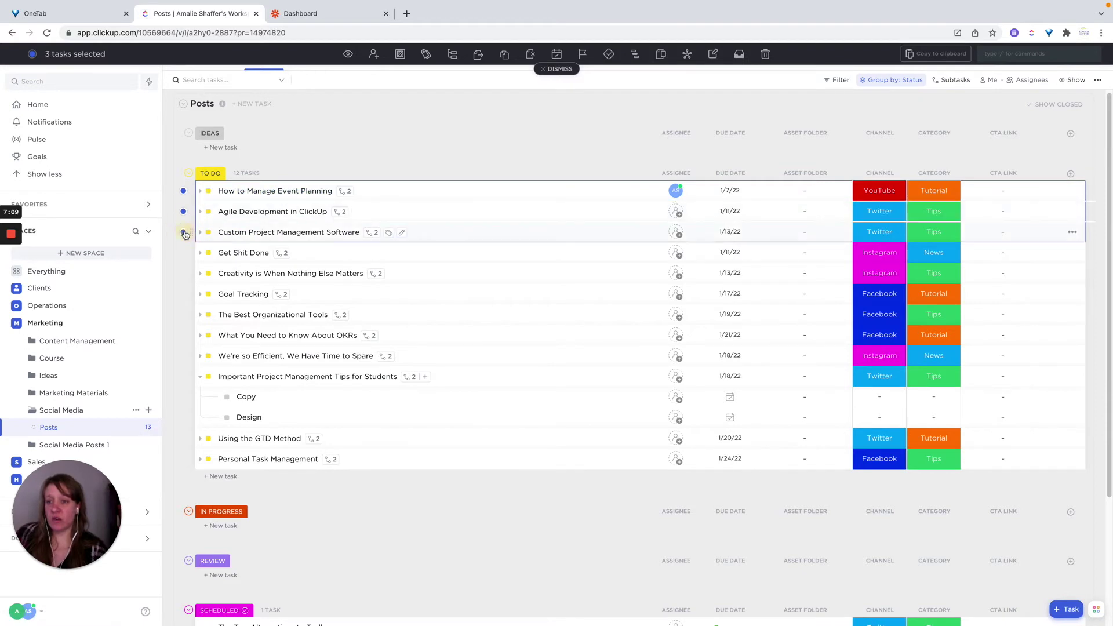
click(183, 252)
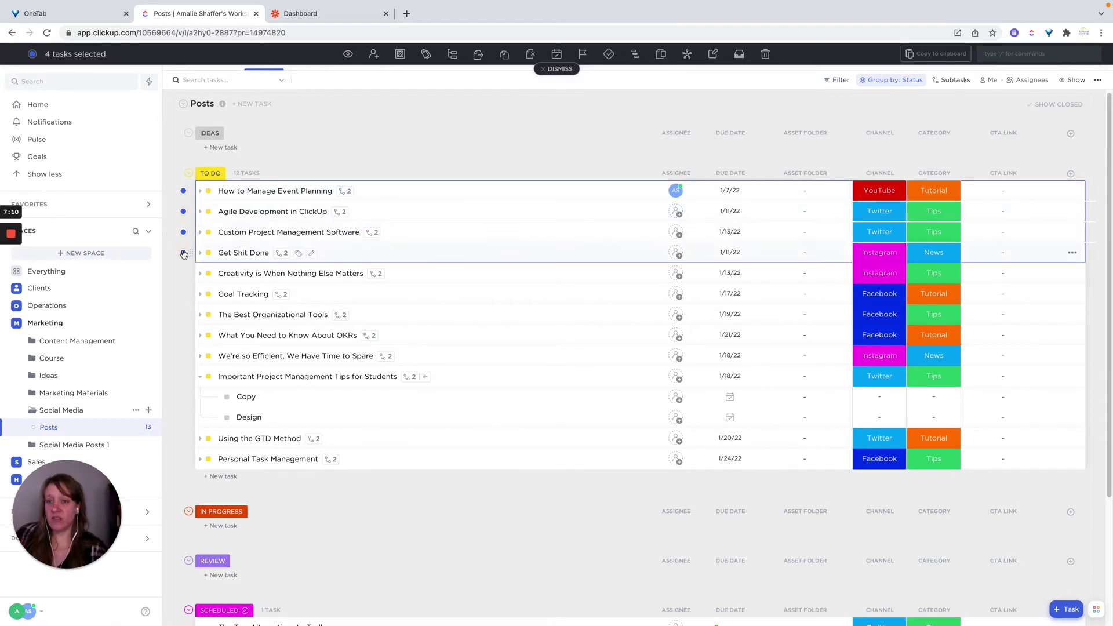
click(399, 54)
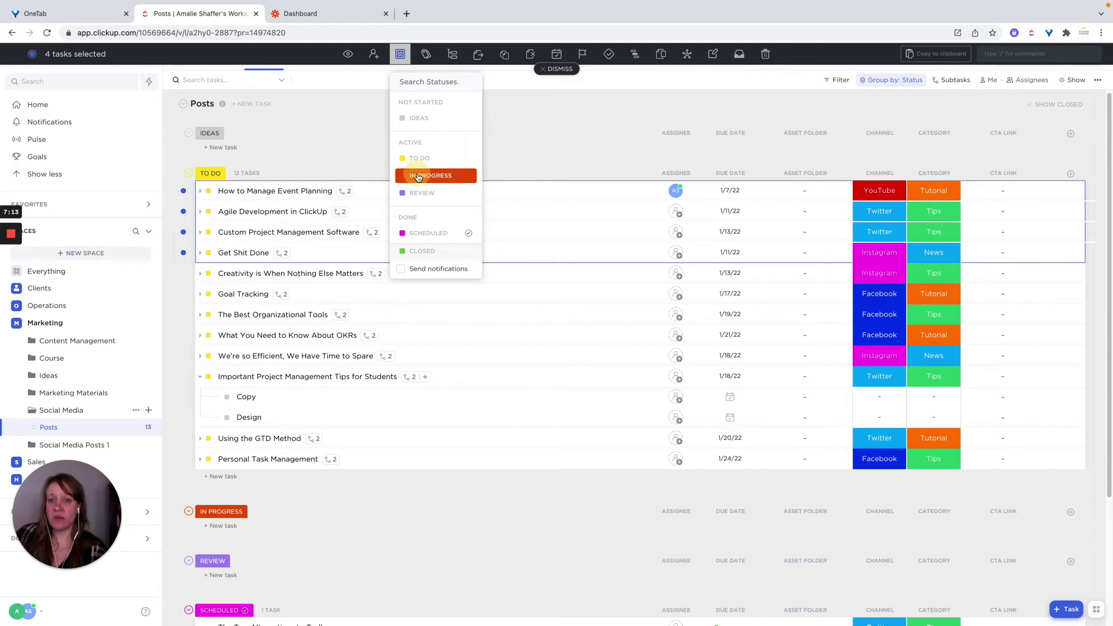
click(418, 177)
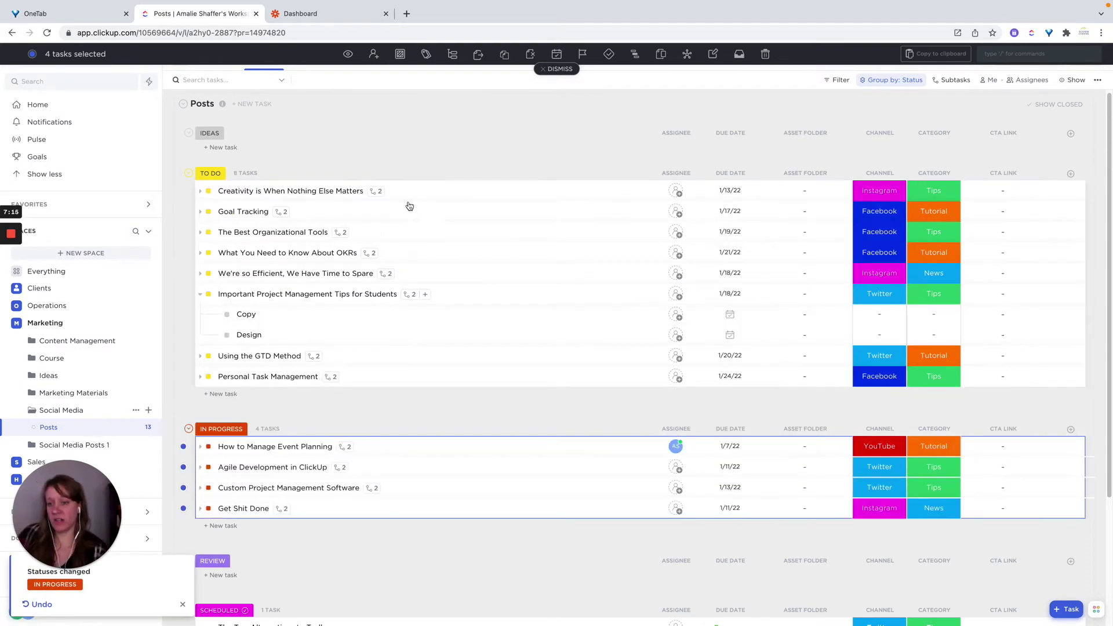
Step: Select the Copy and Design subtasks of How to Manage Event Planning and Agile Development in ClickUp
scroll(386, 358, down, 1)
click(201, 432)
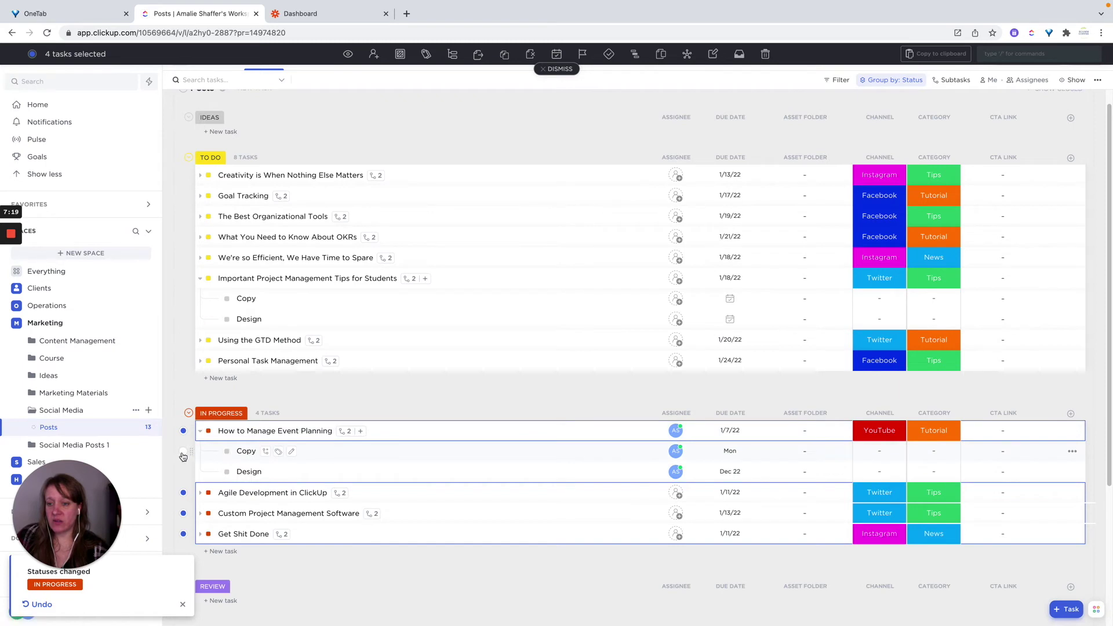
click(183, 451)
click(183, 471)
scroll(192, 472, down, 1)
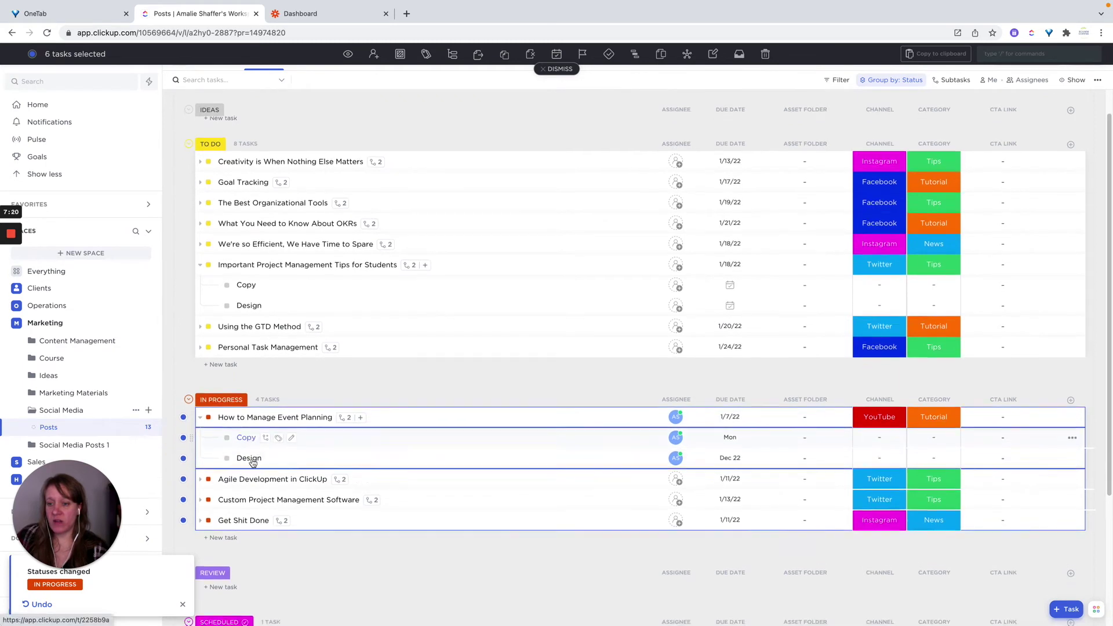
click(201, 481)
scroll(197, 490, down, 1)
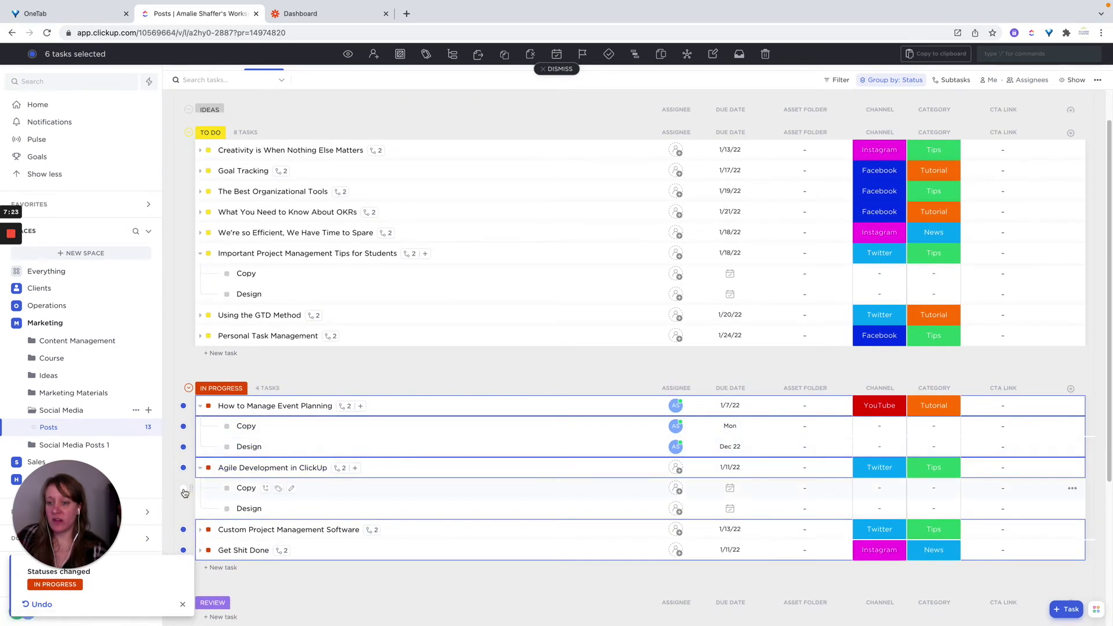
click(183, 489)
click(183, 509)
Step: Add the Custom Project Management Software and Get Shit Done subtasks, set all to IN PROGRESS, and dismiss
scroll(267, 481, down, 3)
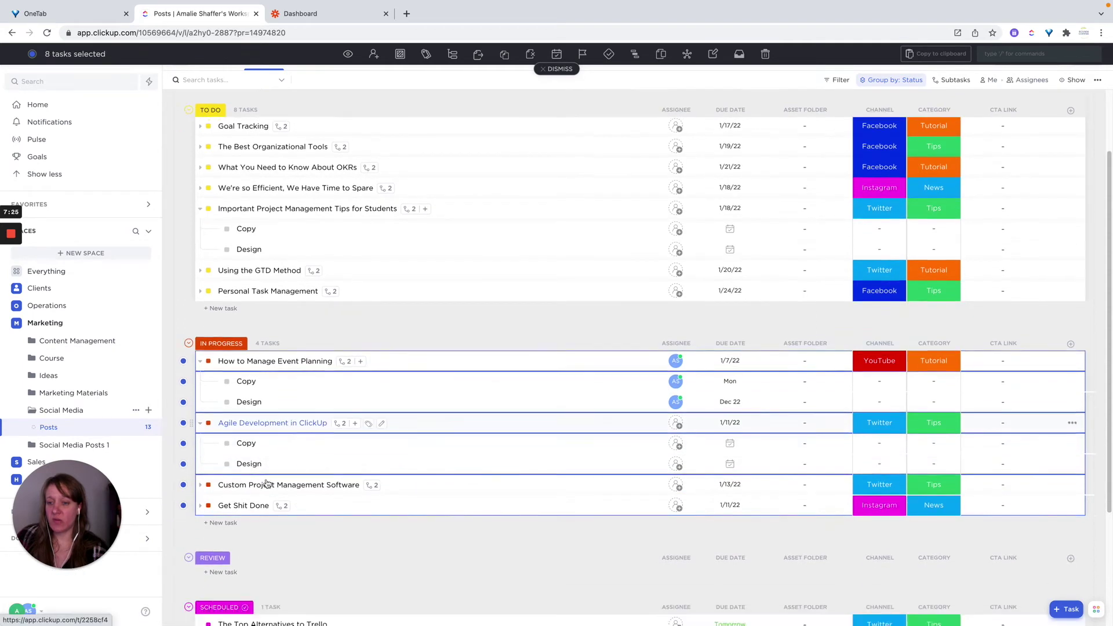
click(200, 485)
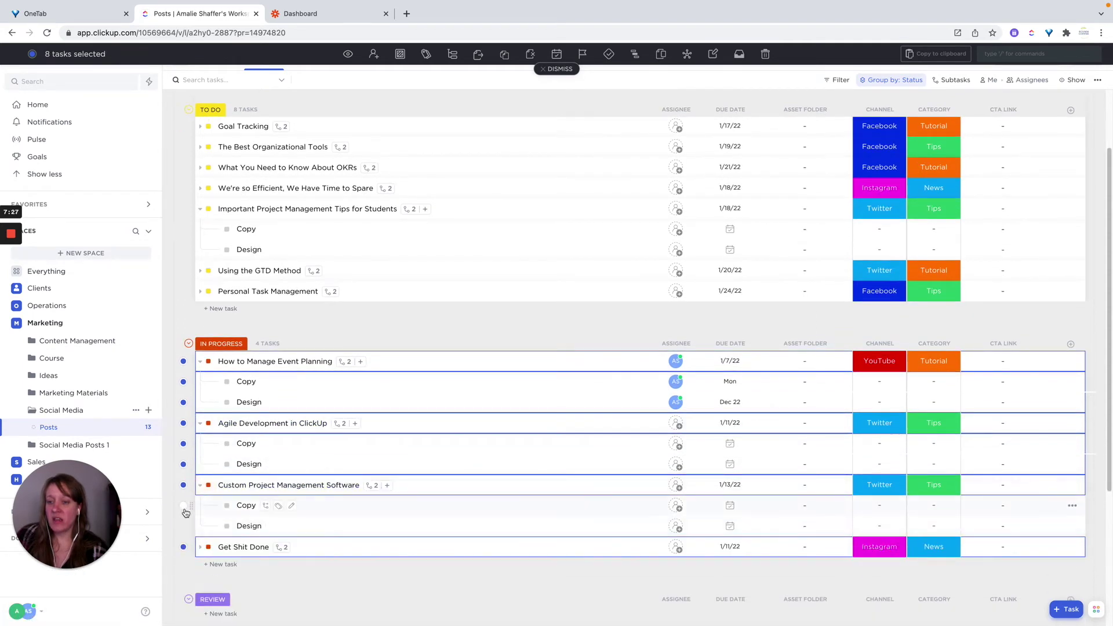
click(184, 509)
click(184, 527)
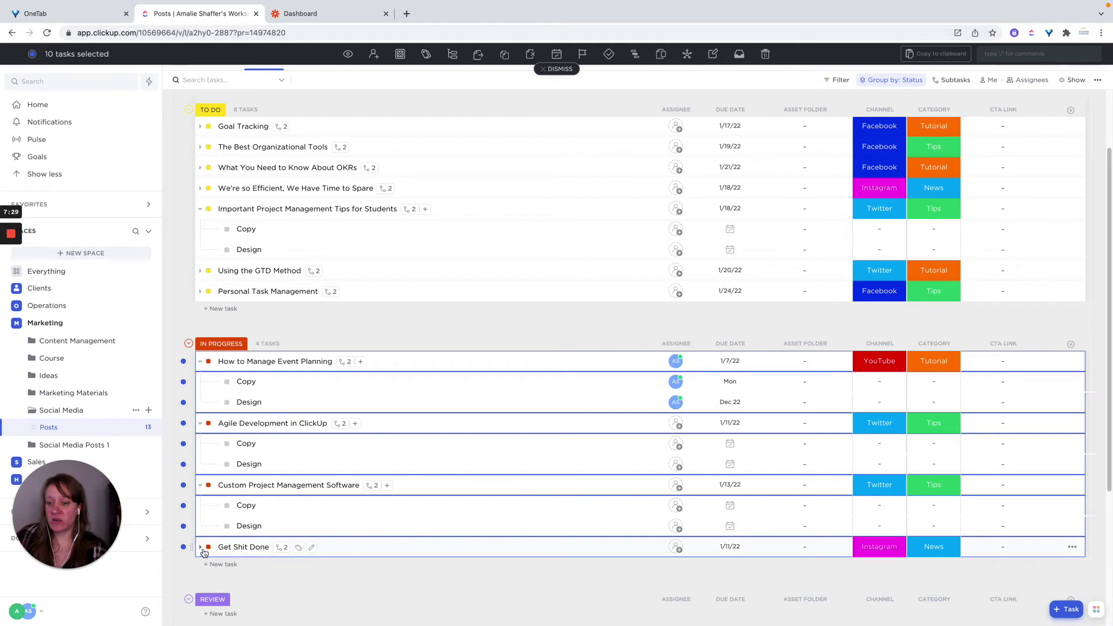
click(202, 548)
scroll(191, 525, down, 2)
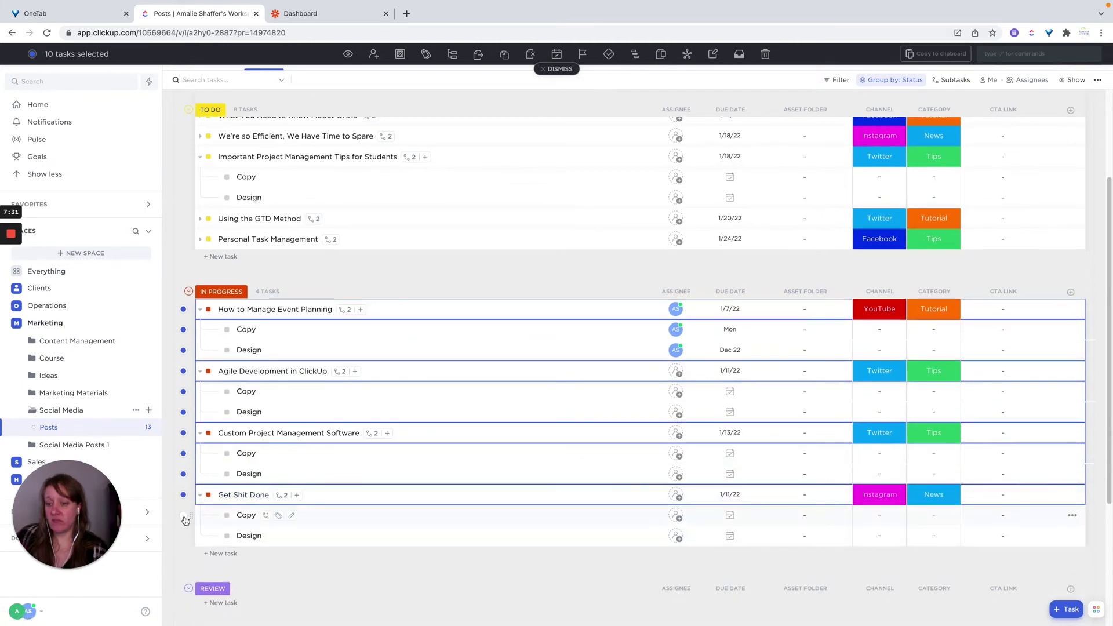
click(184, 517)
click(183, 535)
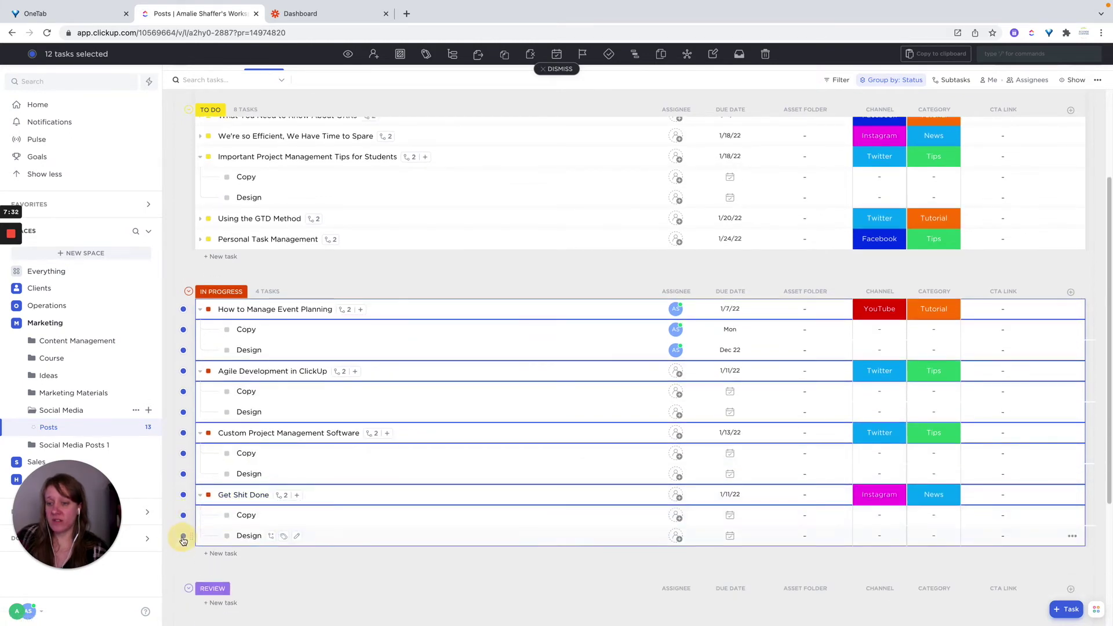
click(401, 55)
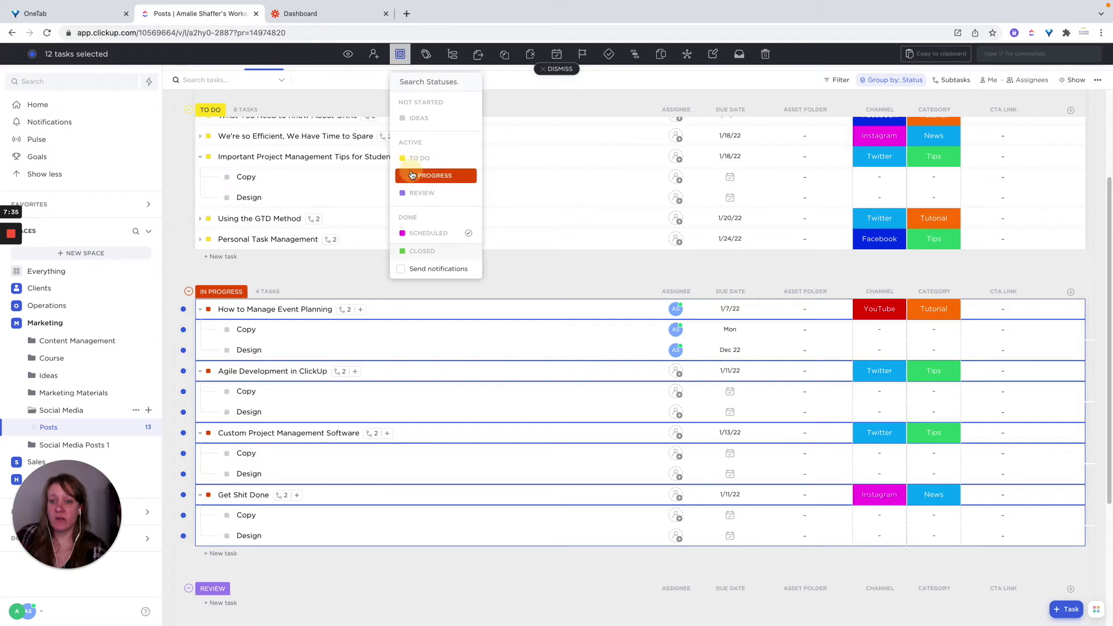
click(412, 175)
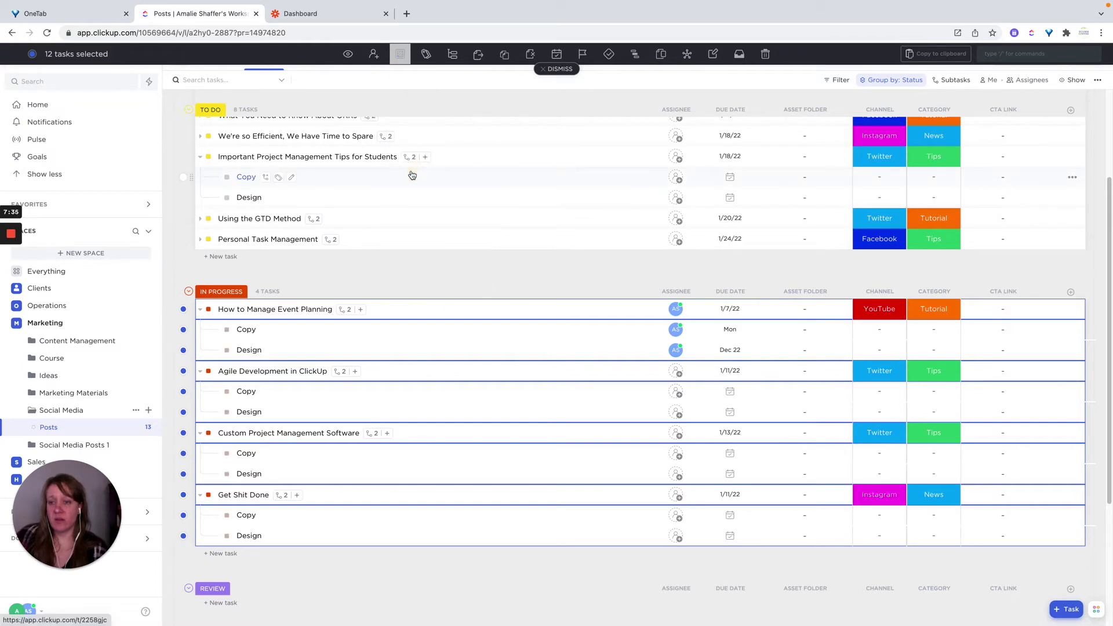
click(562, 69)
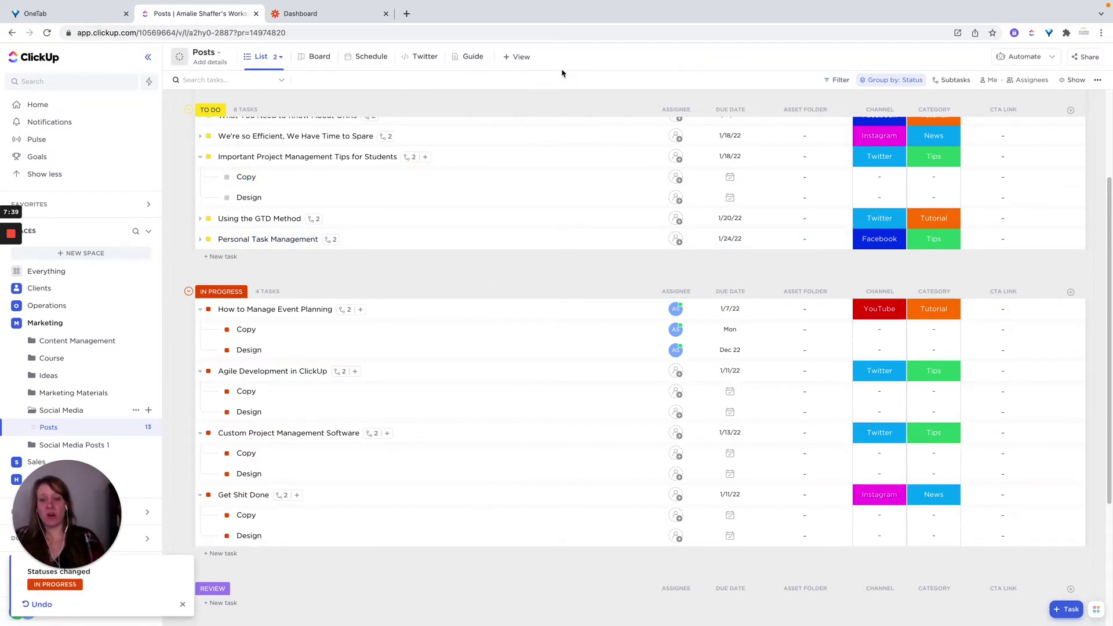
Step: Collapse the four In Progress posts, select all four, and set their status to REVIEW
click(201, 310)
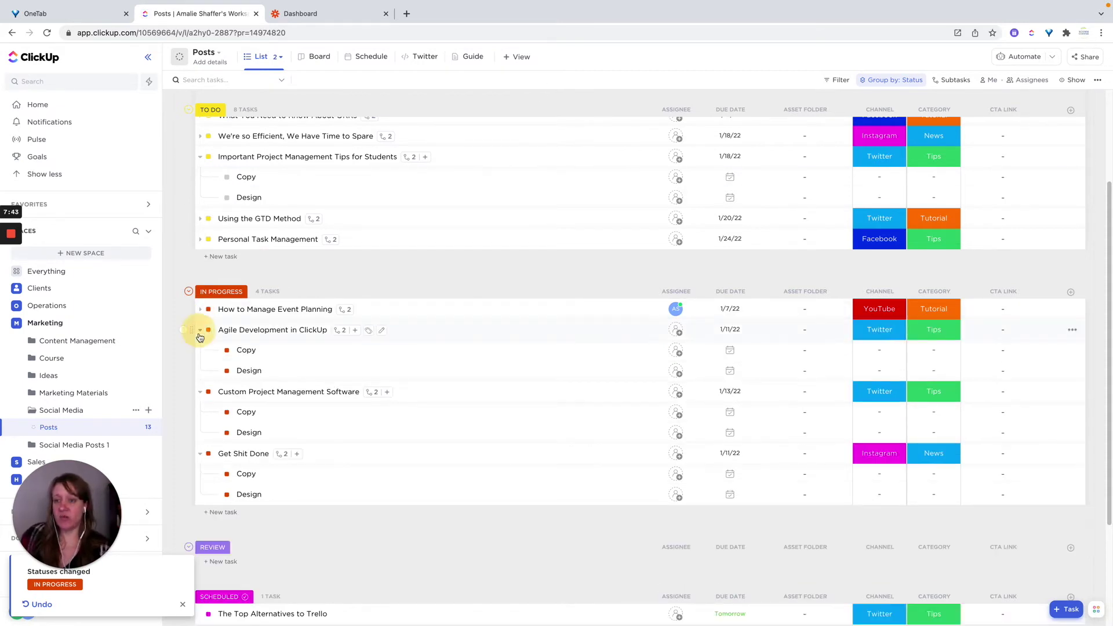
click(200, 330)
click(200, 352)
click(200, 371)
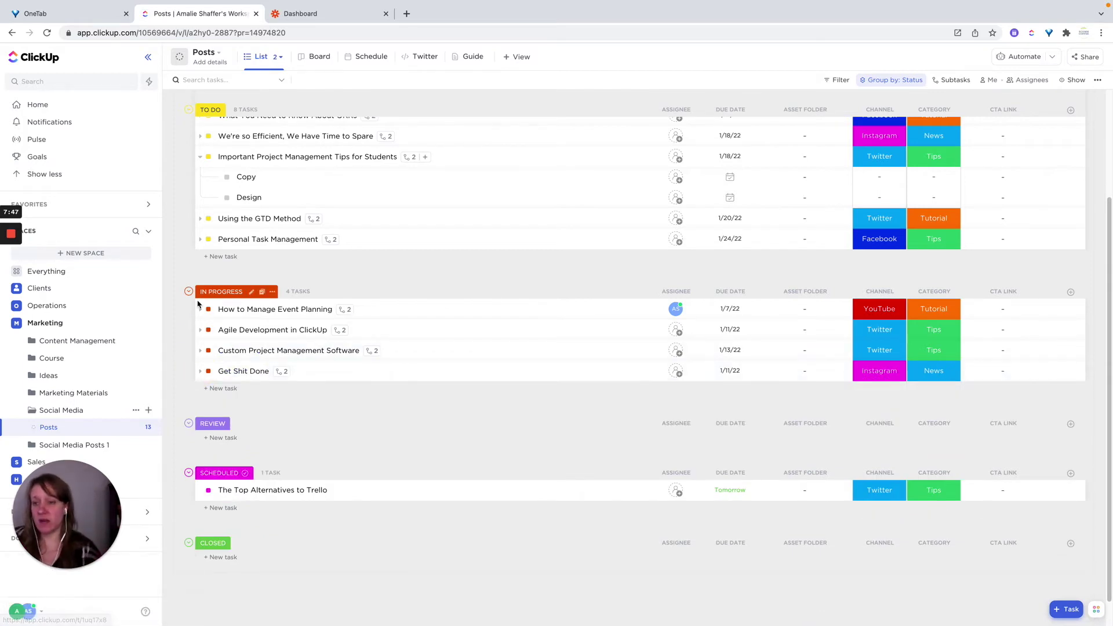
click(183, 309)
click(183, 330)
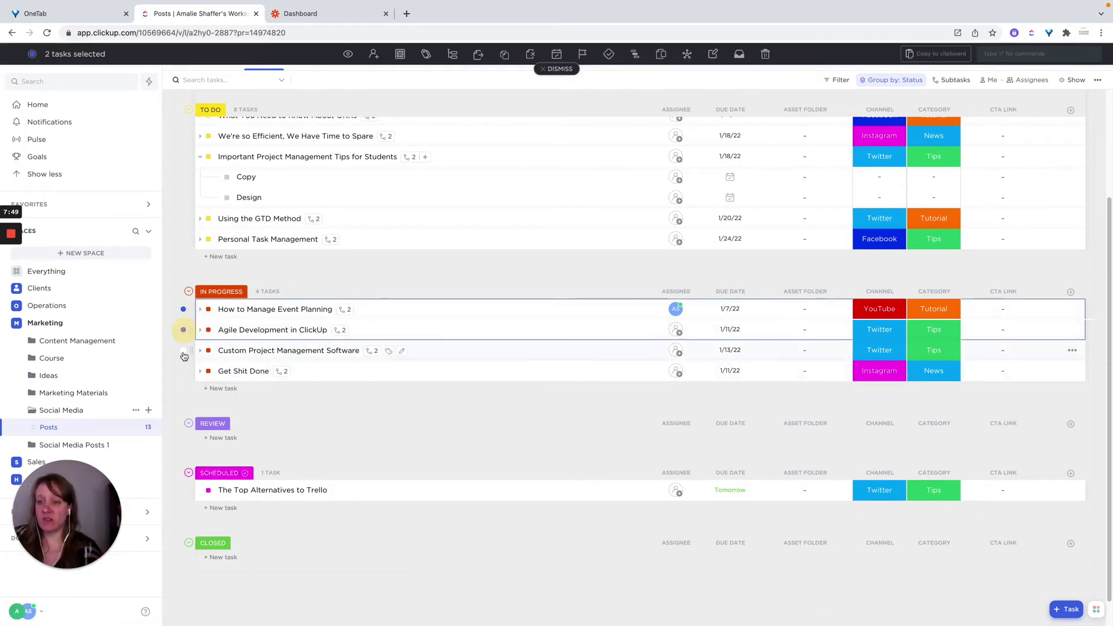
click(183, 350)
click(183, 371)
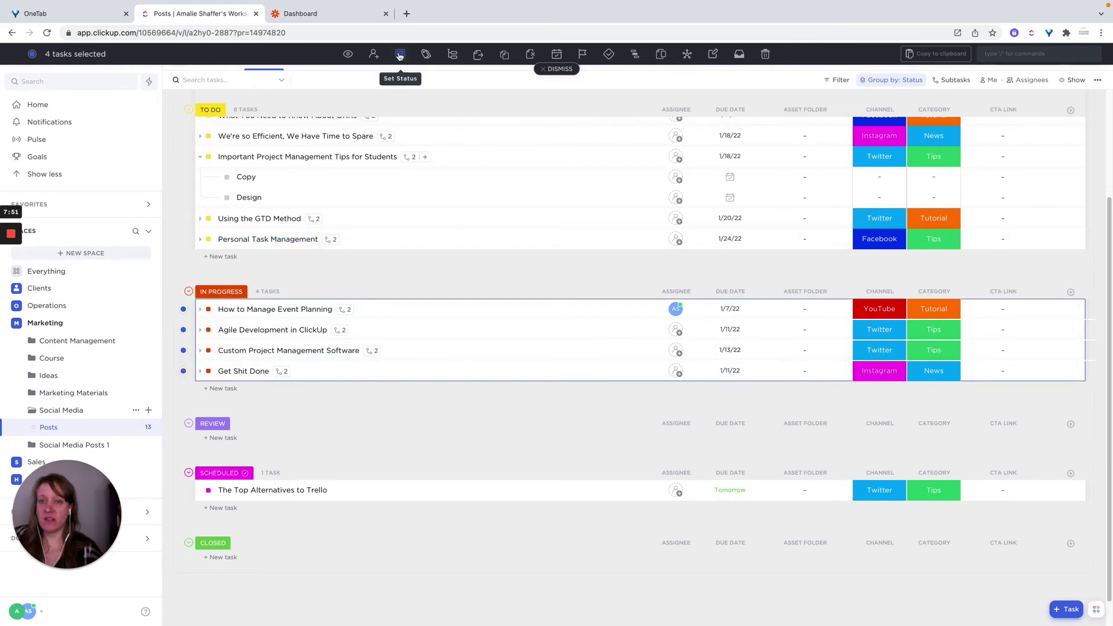
click(400, 54)
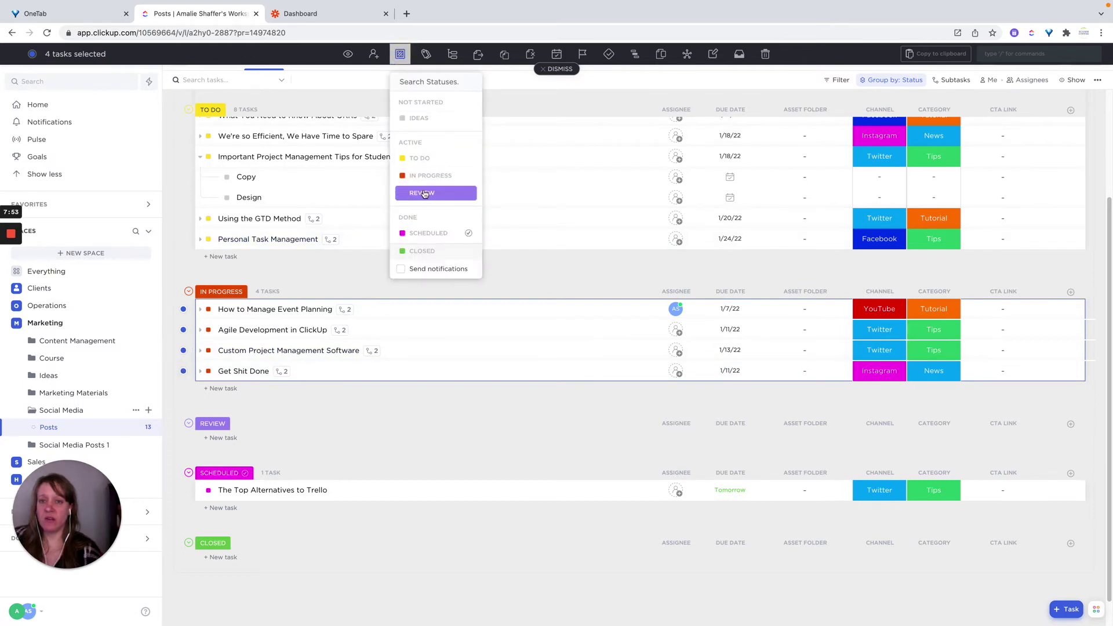
click(425, 194)
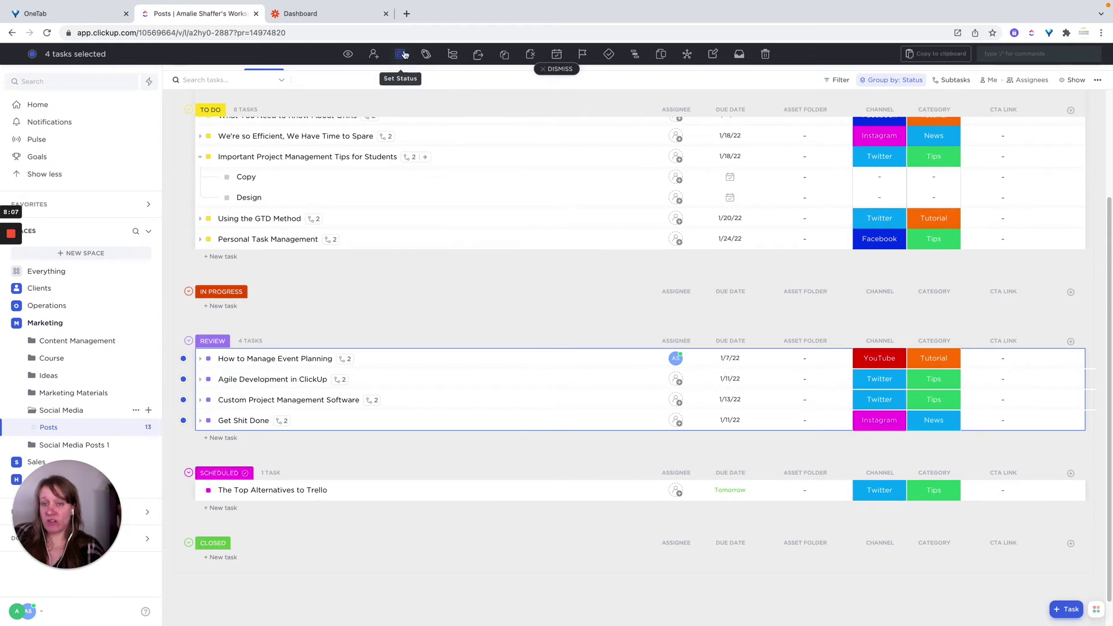
Step: Set the four selected posts to SCHEDULED, clear the selection, and open Creativity is When Nothing Else Matters
click(400, 55)
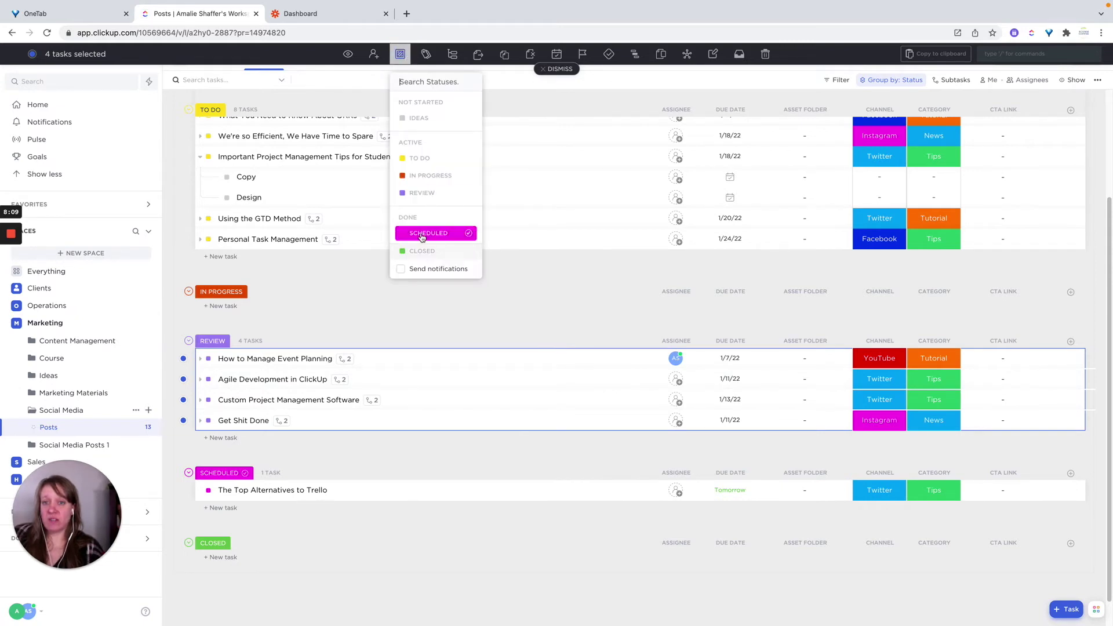
mouse_move(470, 234)
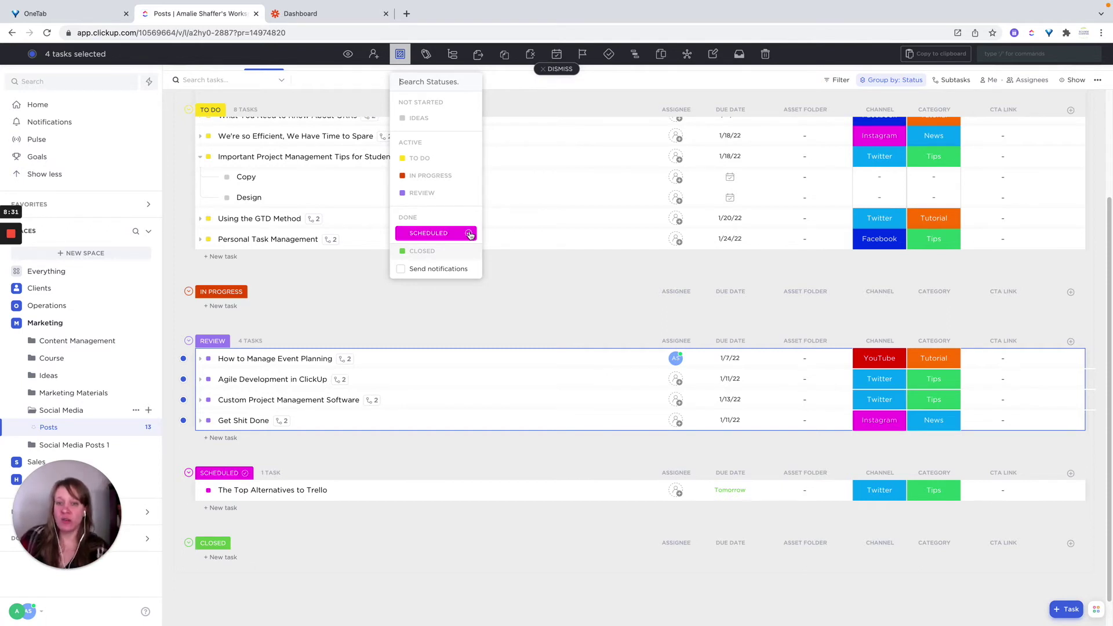
click(469, 234)
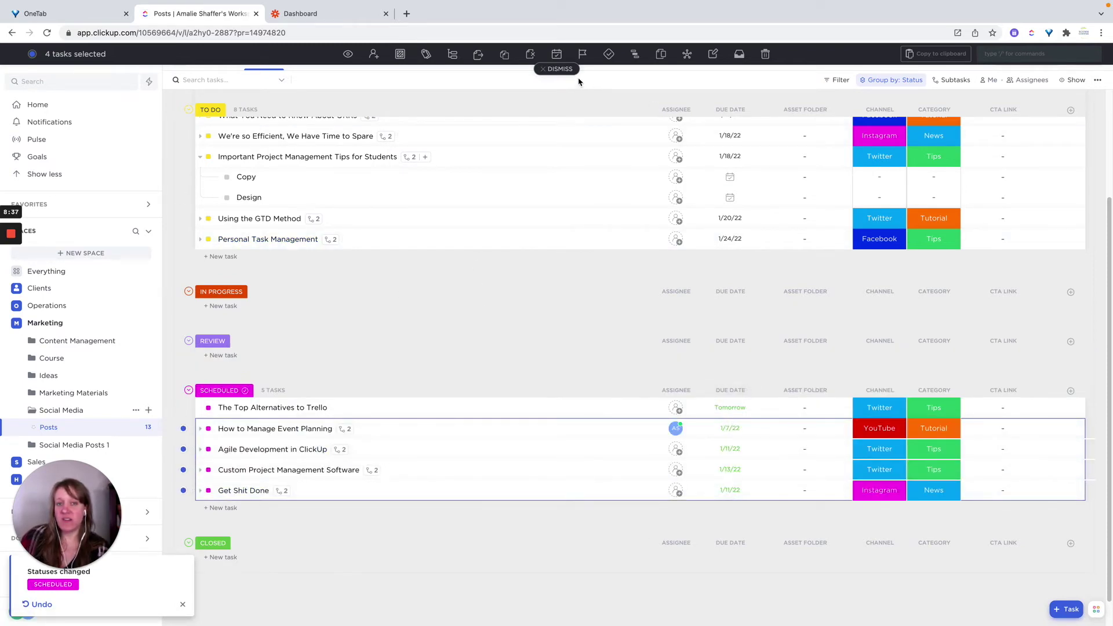
click(552, 70)
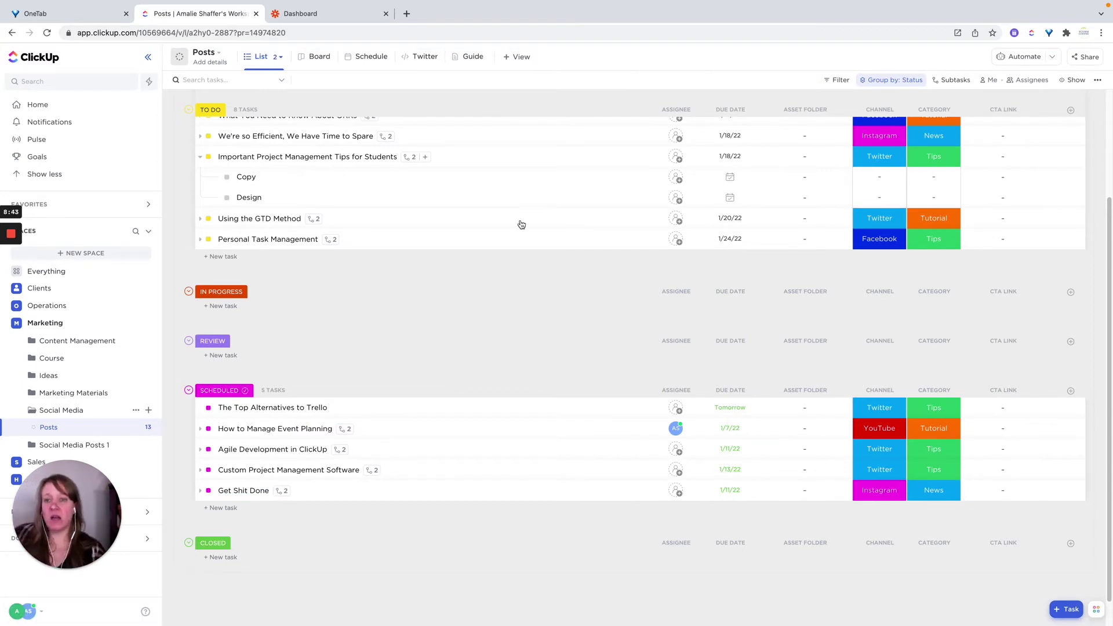
scroll(524, 313, up, 3)
scroll(525, 313, up, 1)
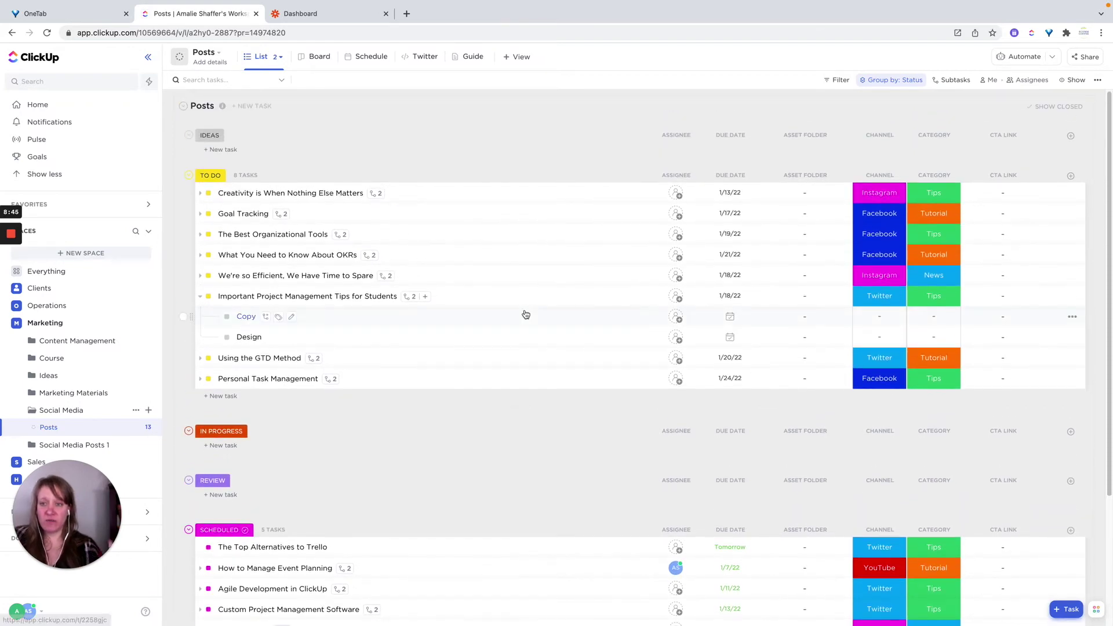
scroll(493, 325, down, 2)
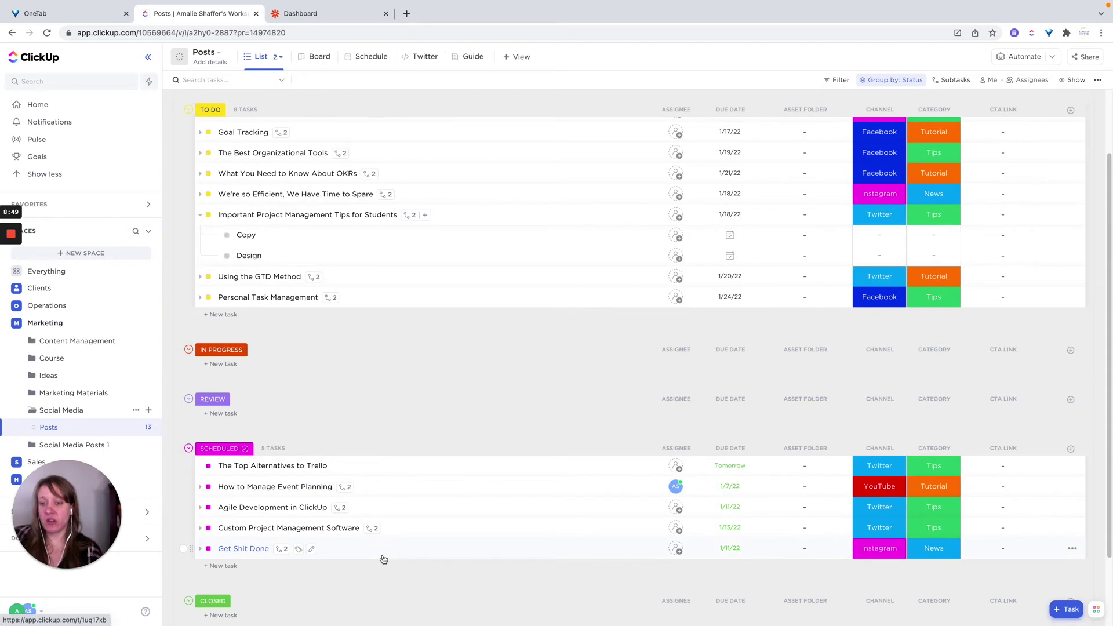
scroll(391, 363, up, 2)
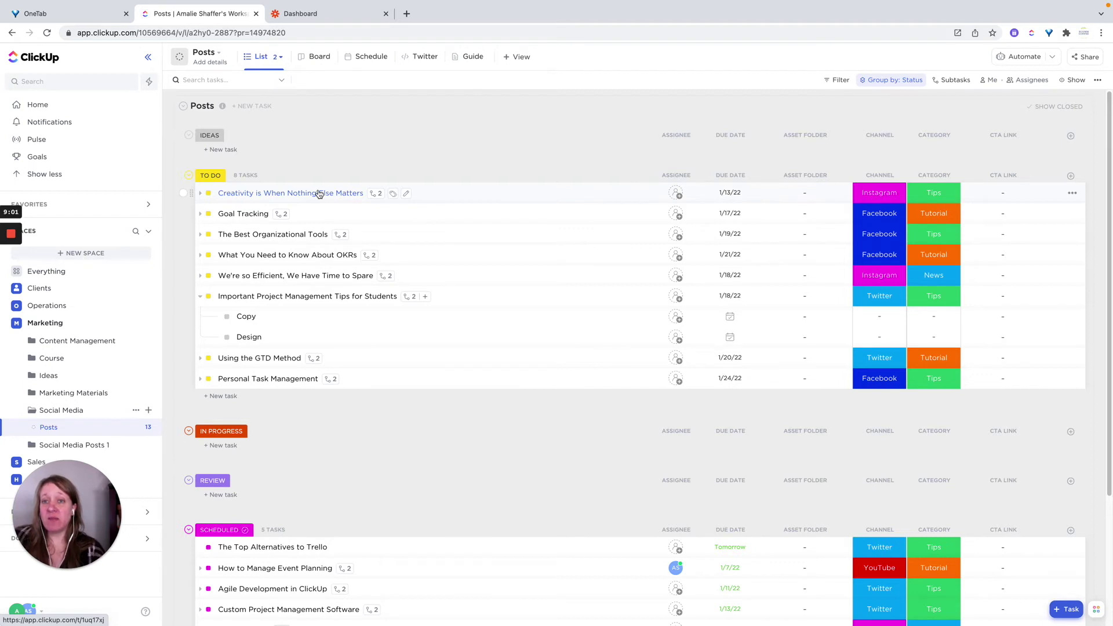
click(318, 192)
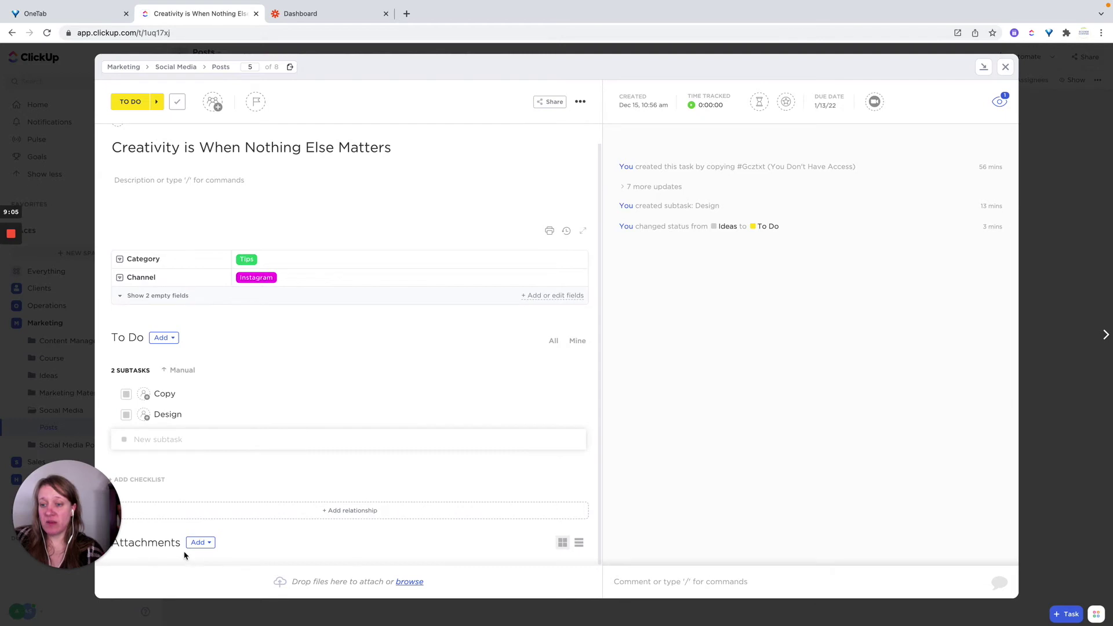
Step: Attach a New Doc to the task from the Attachments add menu
click(199, 543)
click(213, 534)
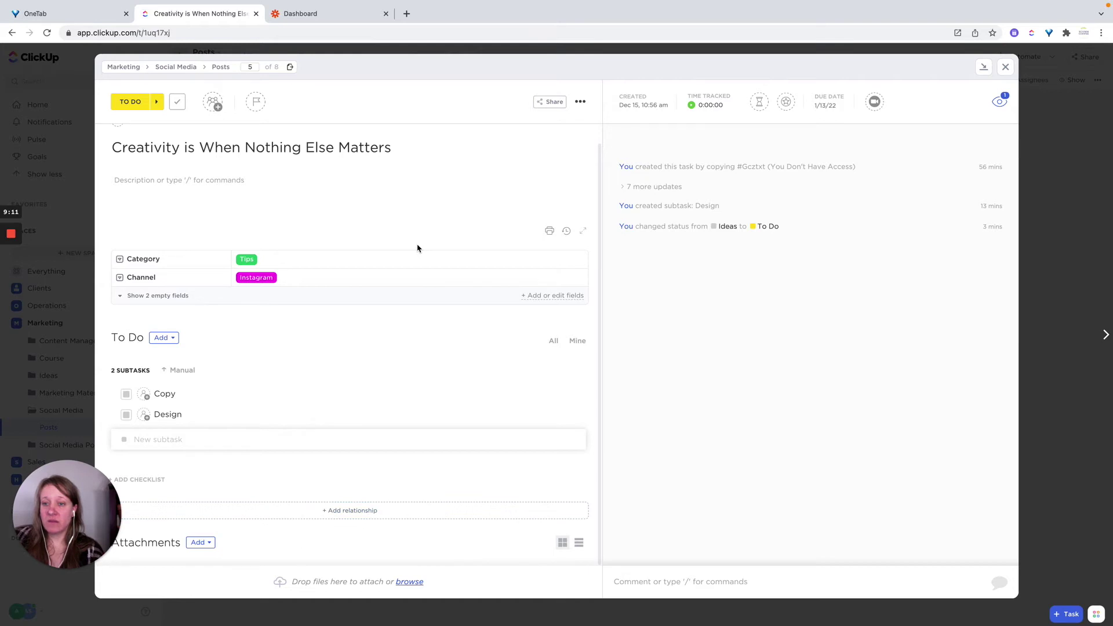
click(200, 543)
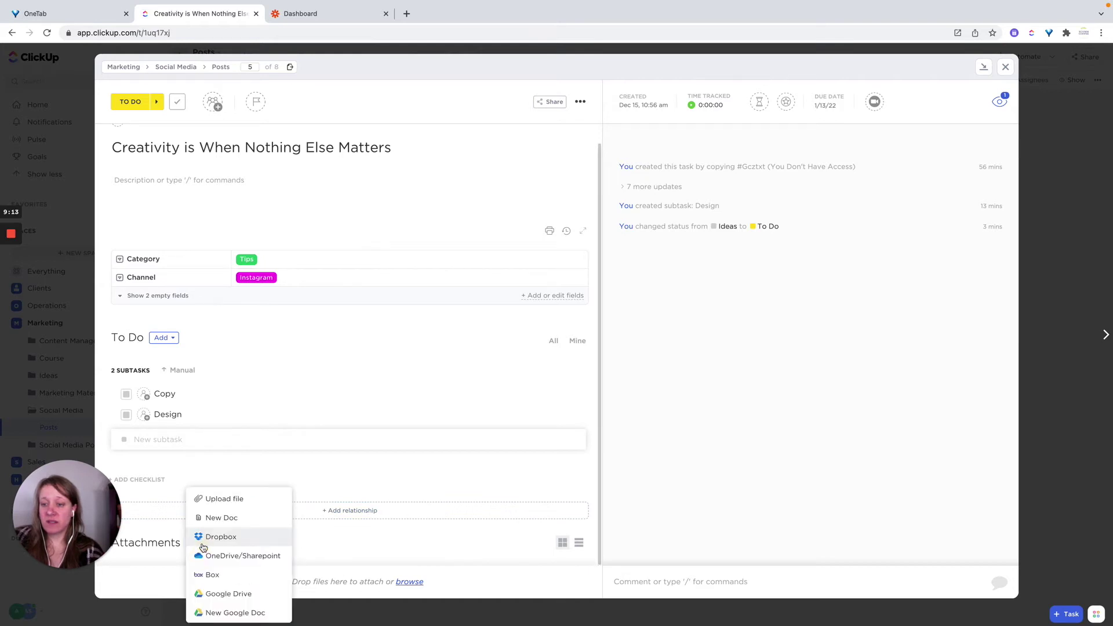
click(217, 519)
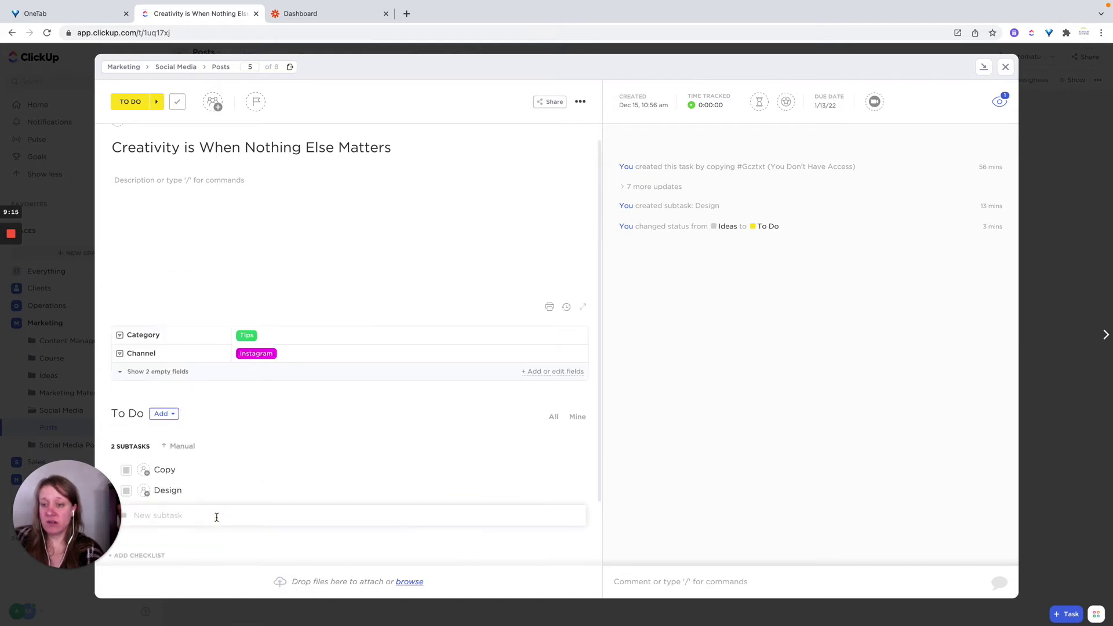
scroll(372, 448, down, 3)
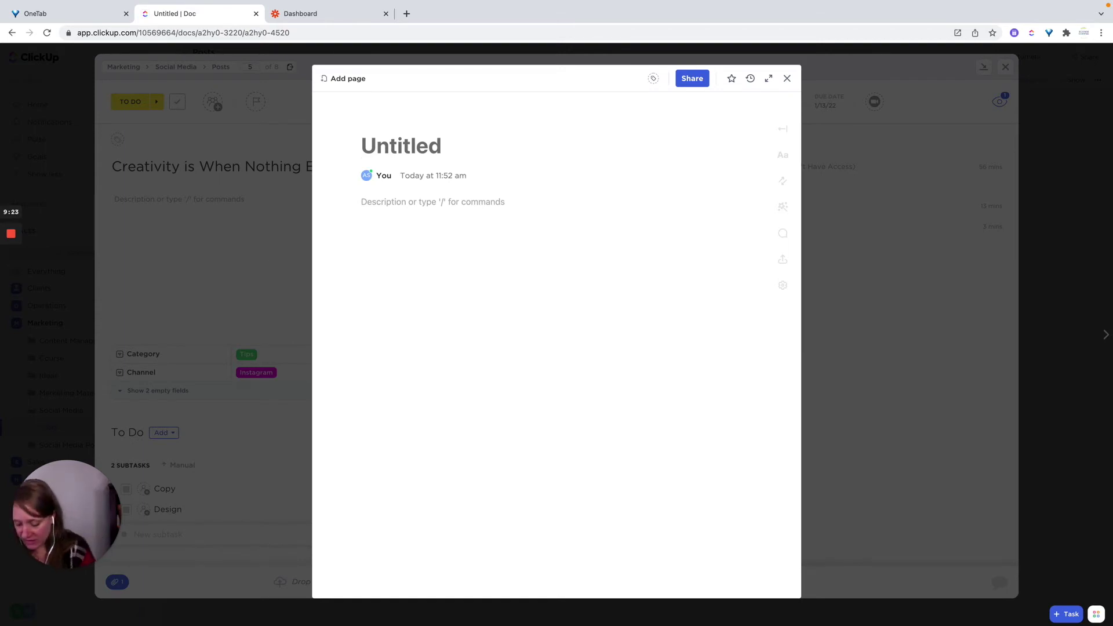
Step: Title the new doc 'Jan Social Posts', correcting the typos along the way
text(Jnauar)
key(BackSpace)
key(BackSpace)
key(BackSpace)
key(BackSpace)
key(BackSpace)
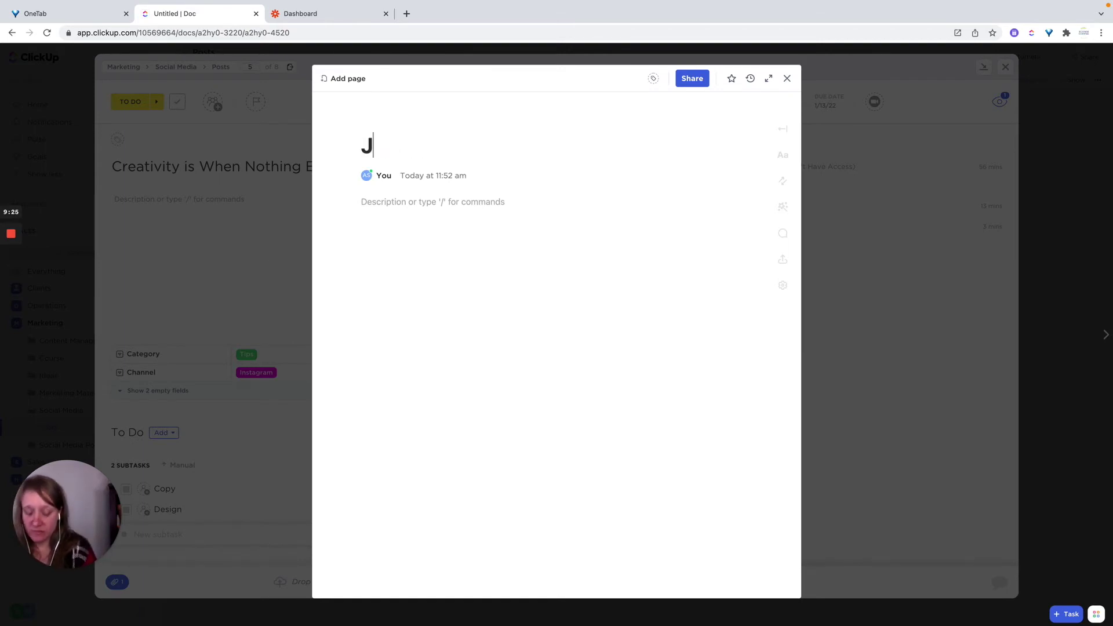
text(an Soc)
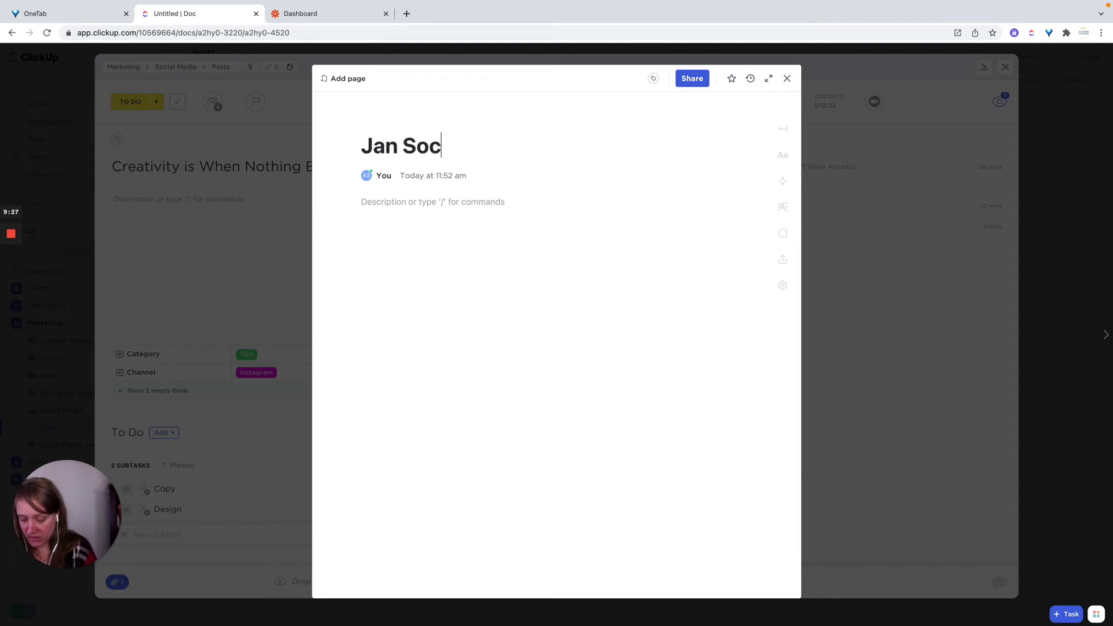
text(ial Ppost)
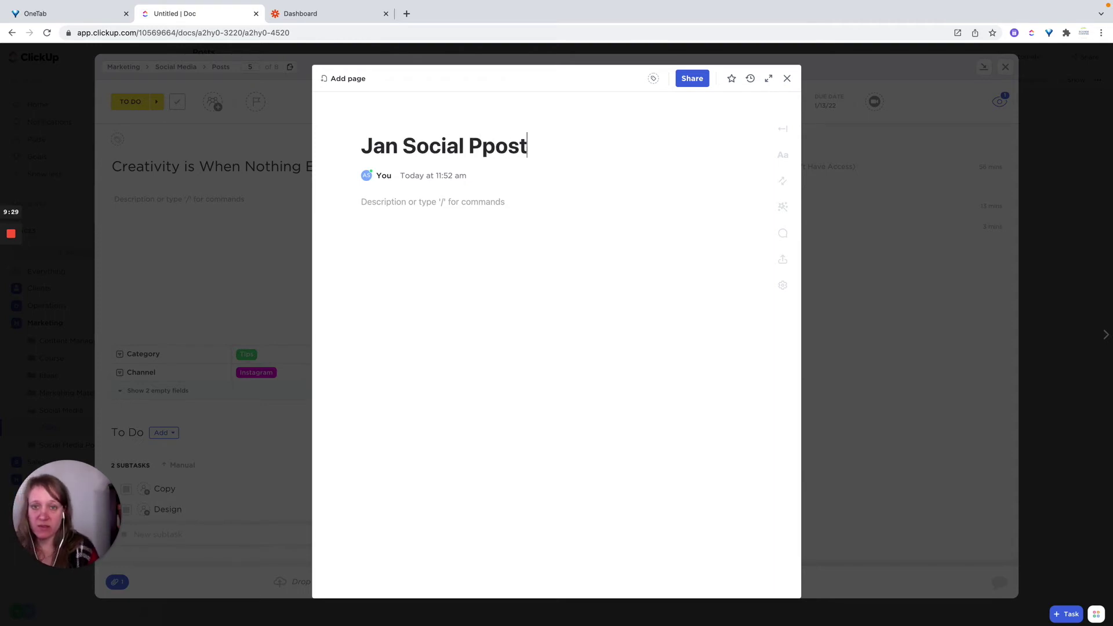
key(BackSpace)
key(BackSpace)
key(BackSpace)
key(BackSpace)
text(osts)
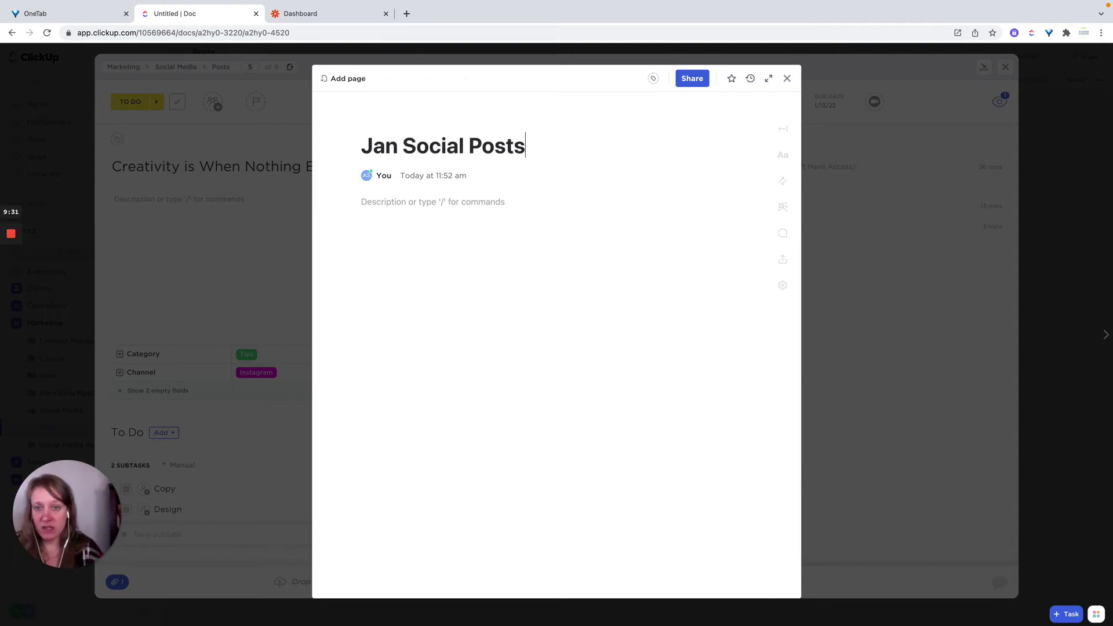
click(391, 205)
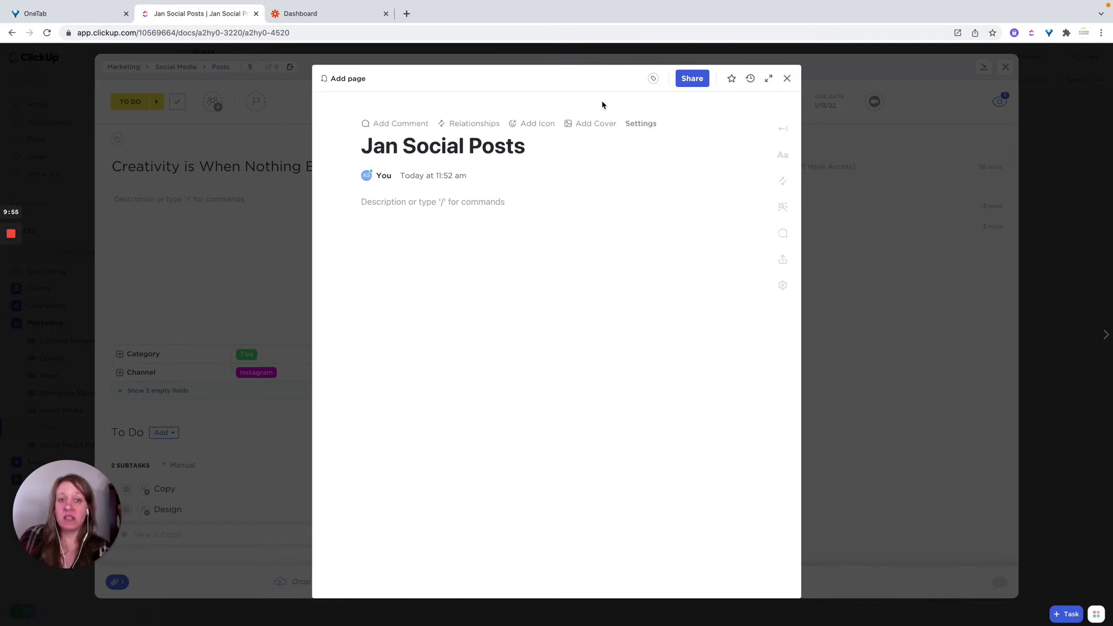
click(691, 79)
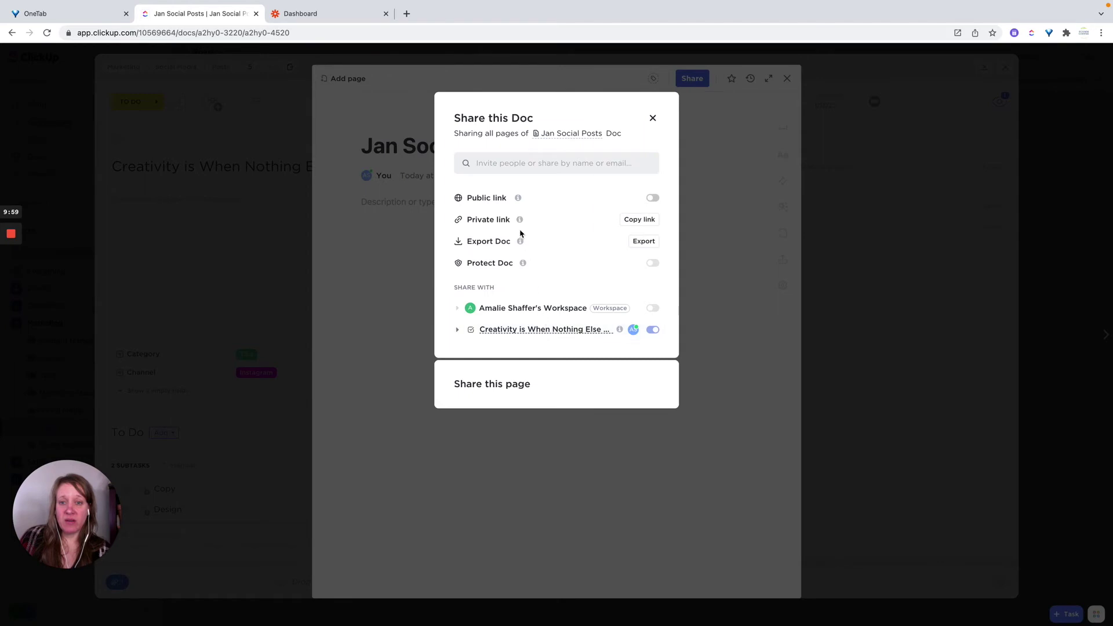
Step: Copy the doc's private link and close the share dialog and the doc
click(638, 224)
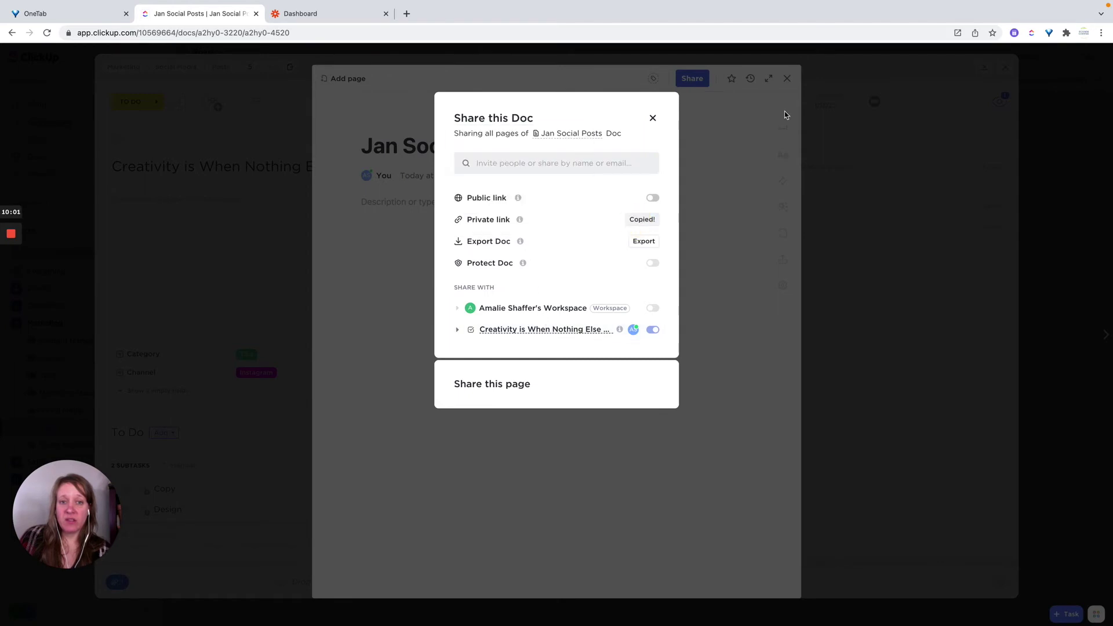
click(787, 79)
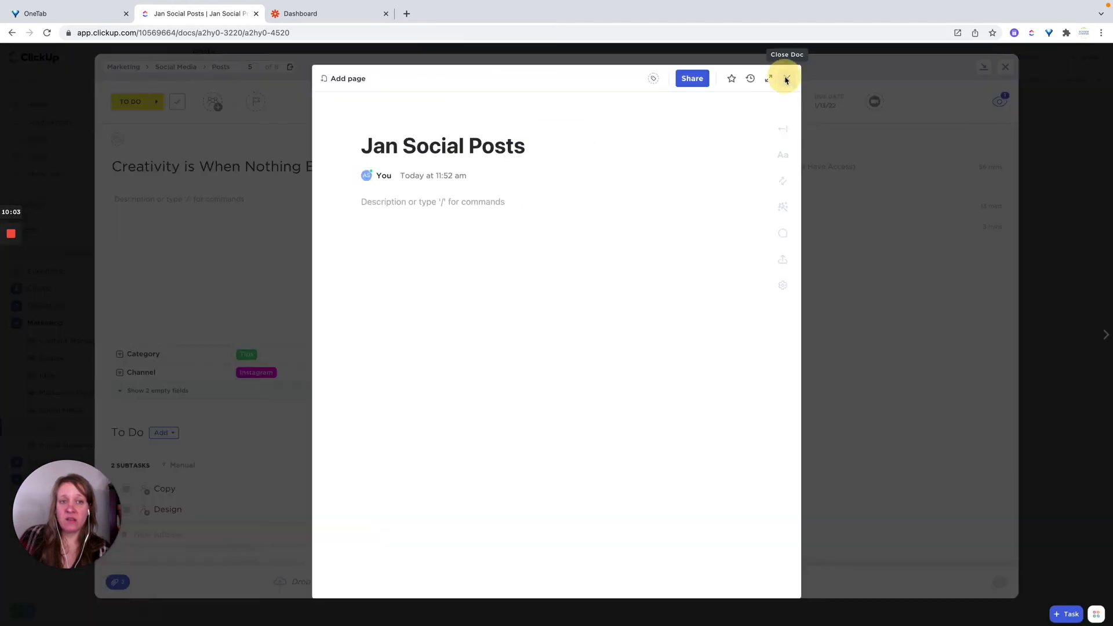
click(788, 79)
Step: Delete the extra Doc attachment from the task and close the task
scroll(327, 390, down, 3)
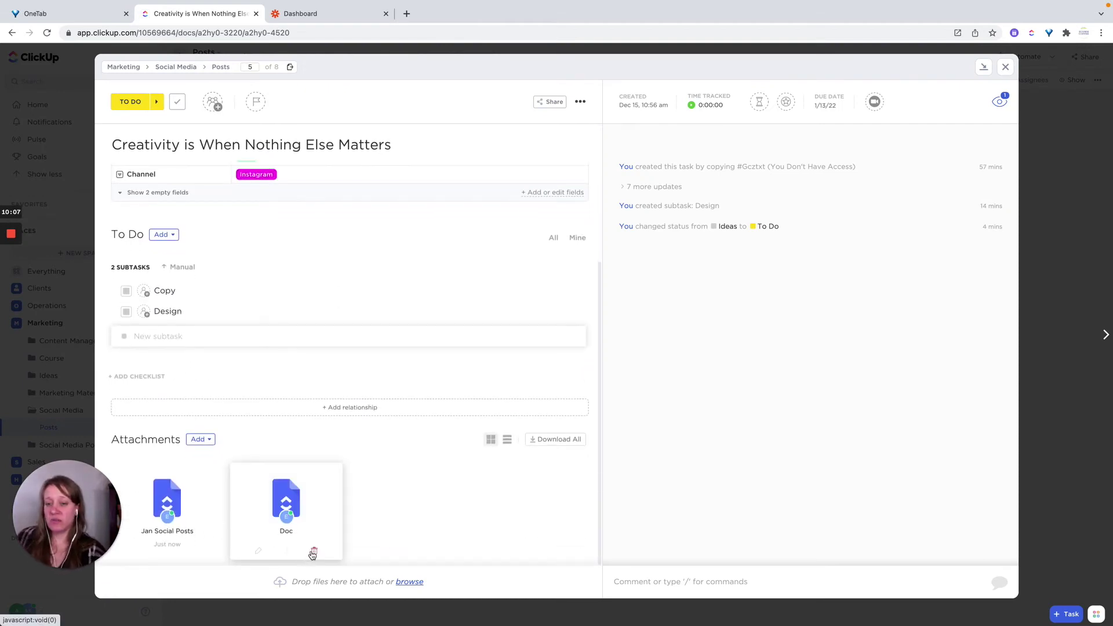
click(313, 556)
scroll(353, 308, up, 4)
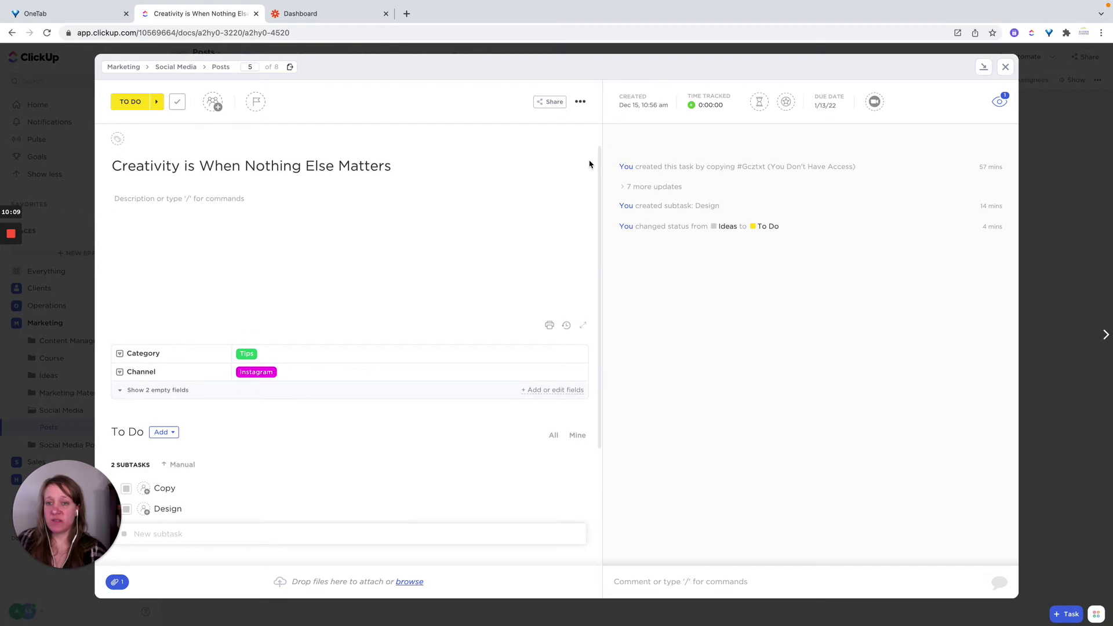
click(1007, 68)
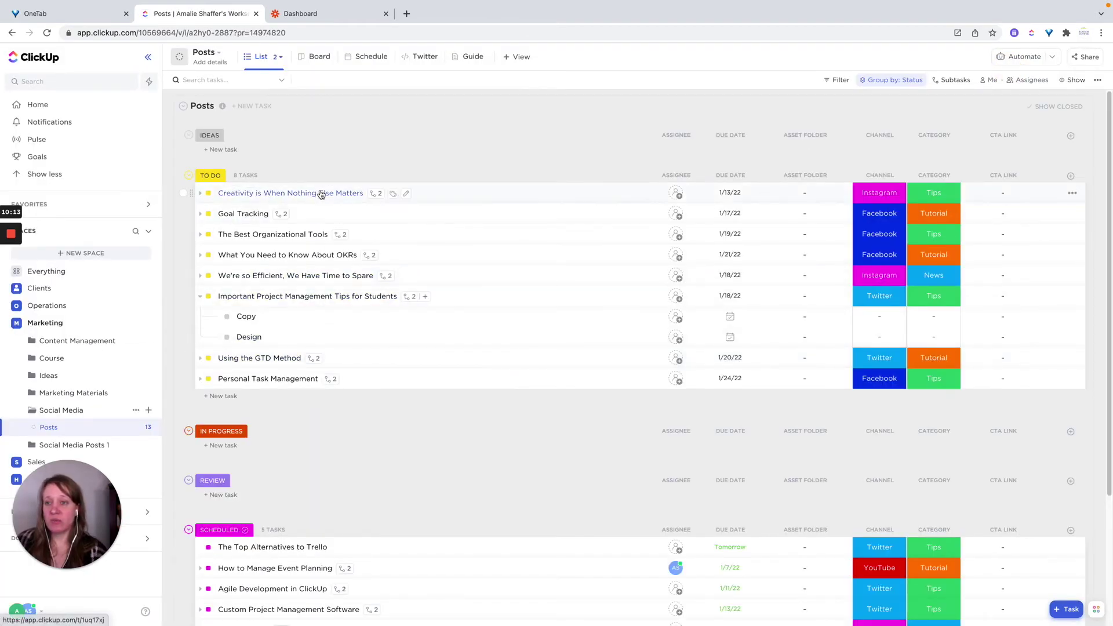
Step: Write 'Doc:' in Goal Tracking's description and paste the doc link as a bookmark card
click(256, 214)
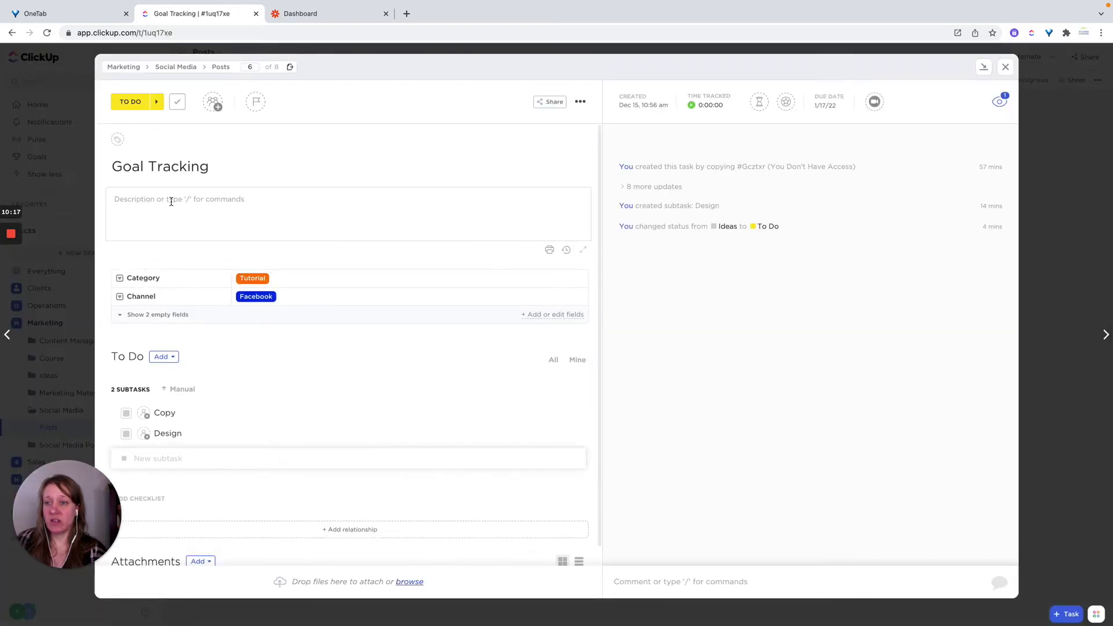
click(171, 202)
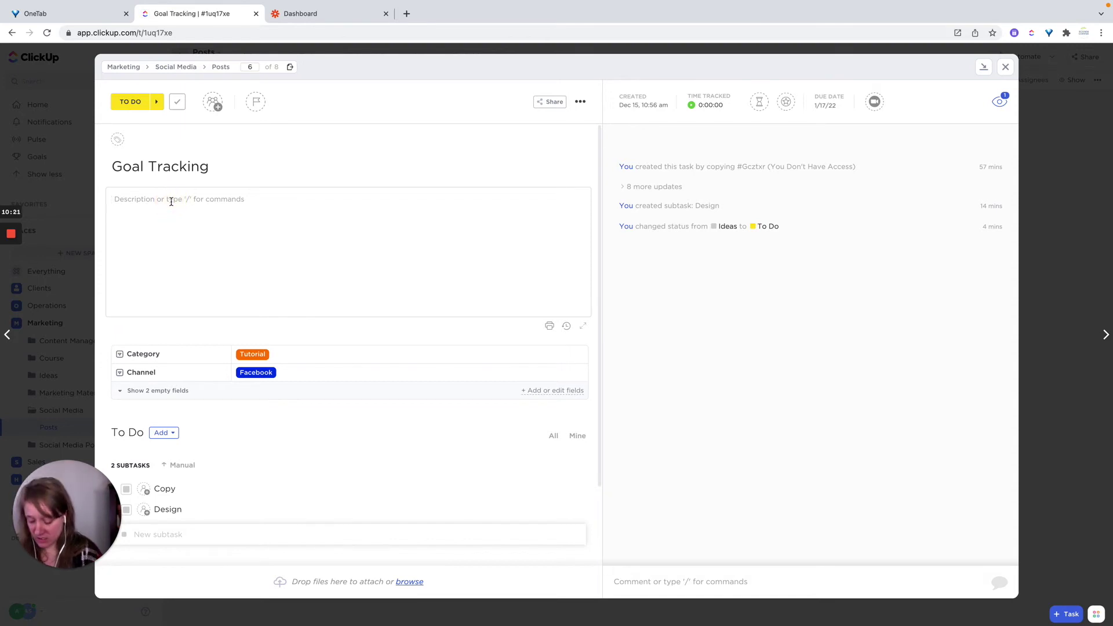
text(Doc:)
key(super+v)
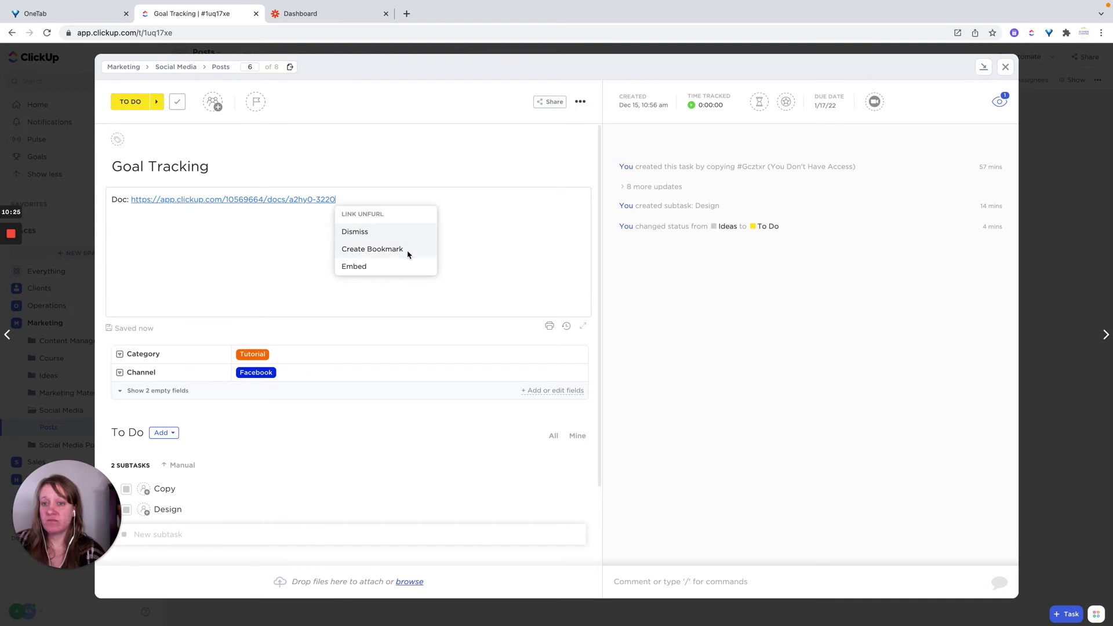
click(407, 254)
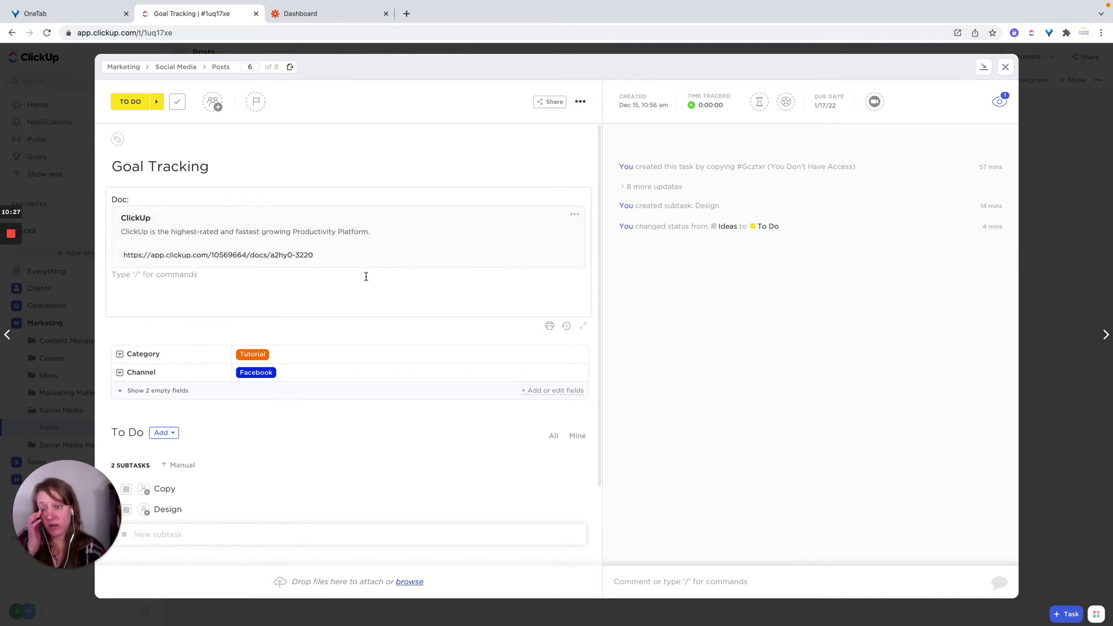
click(755, 345)
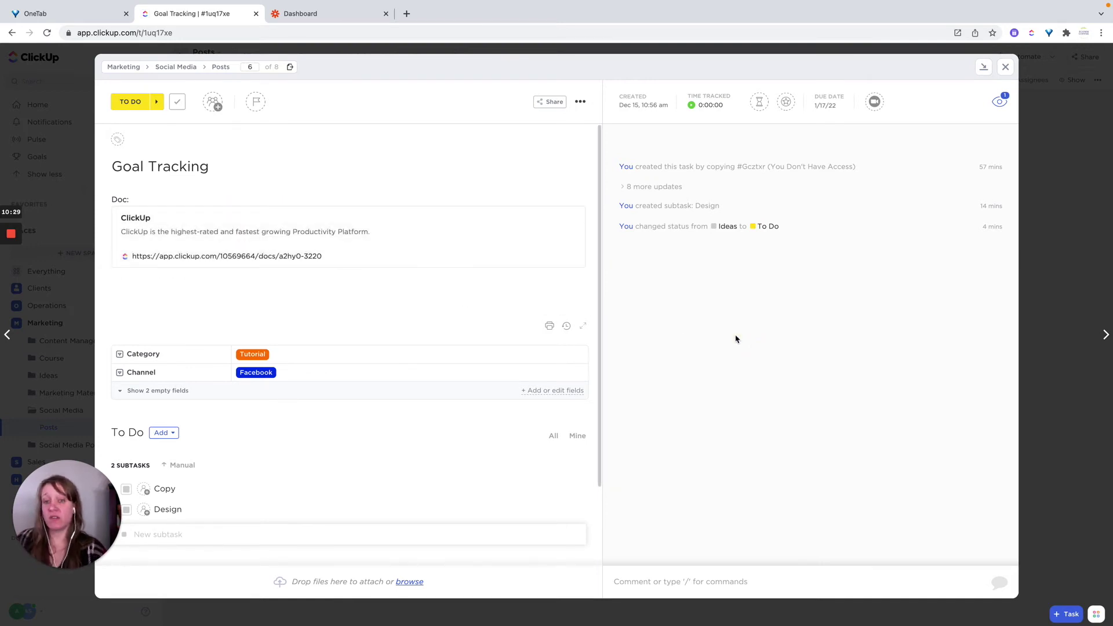
Step: Add a new Doc view to the Posts list
click(1005, 67)
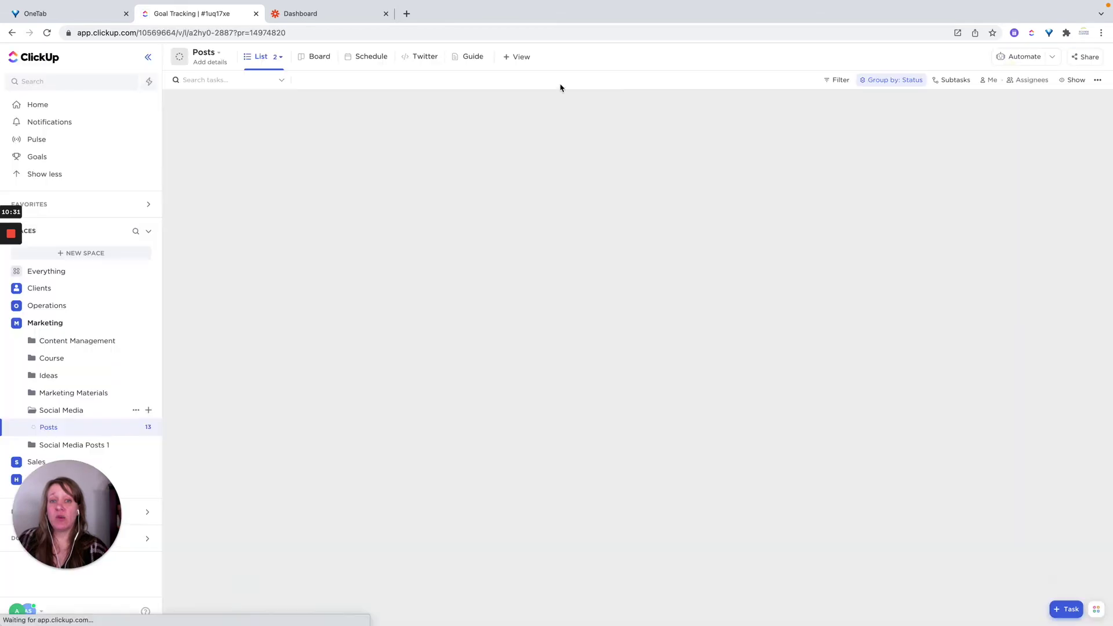
click(519, 57)
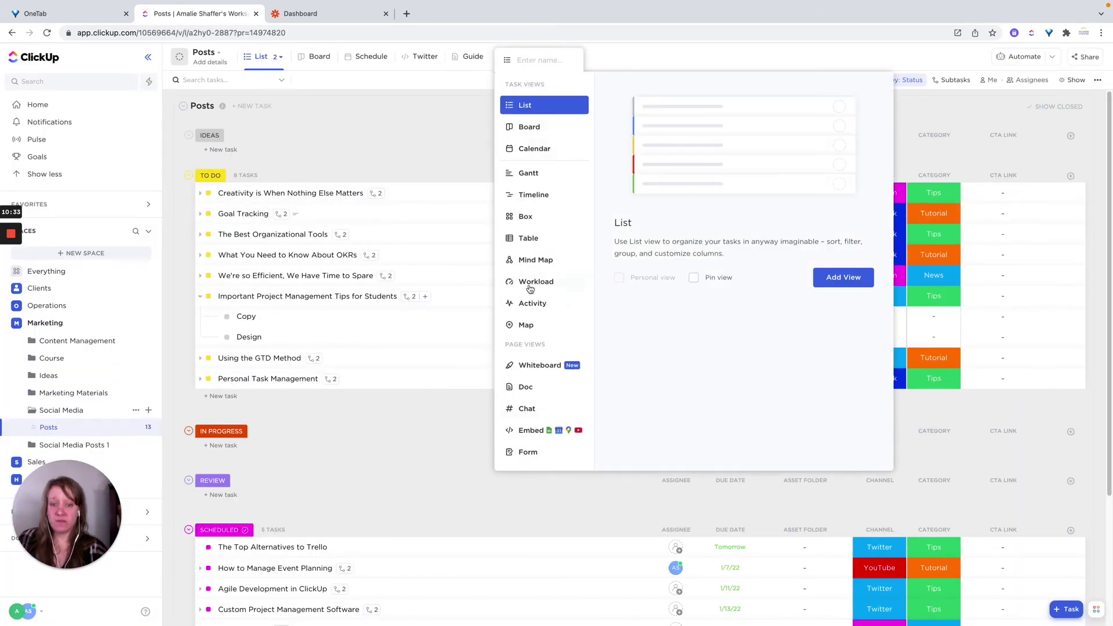
click(524, 387)
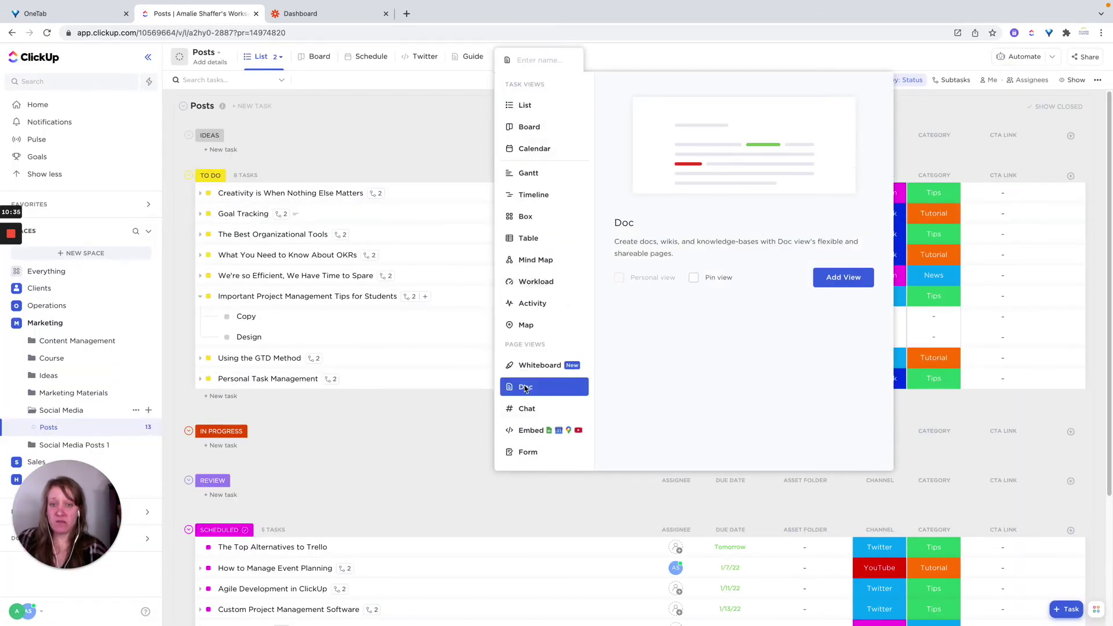
click(835, 278)
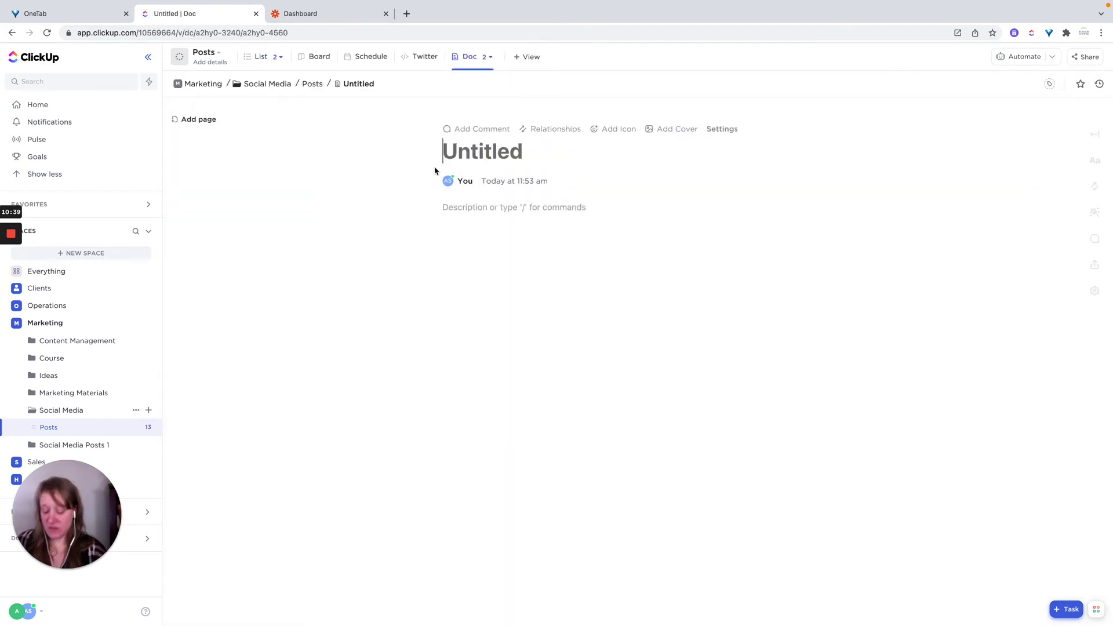
Step: Title the Doc view's page 'Social Post Copy'
text(SocialPost)
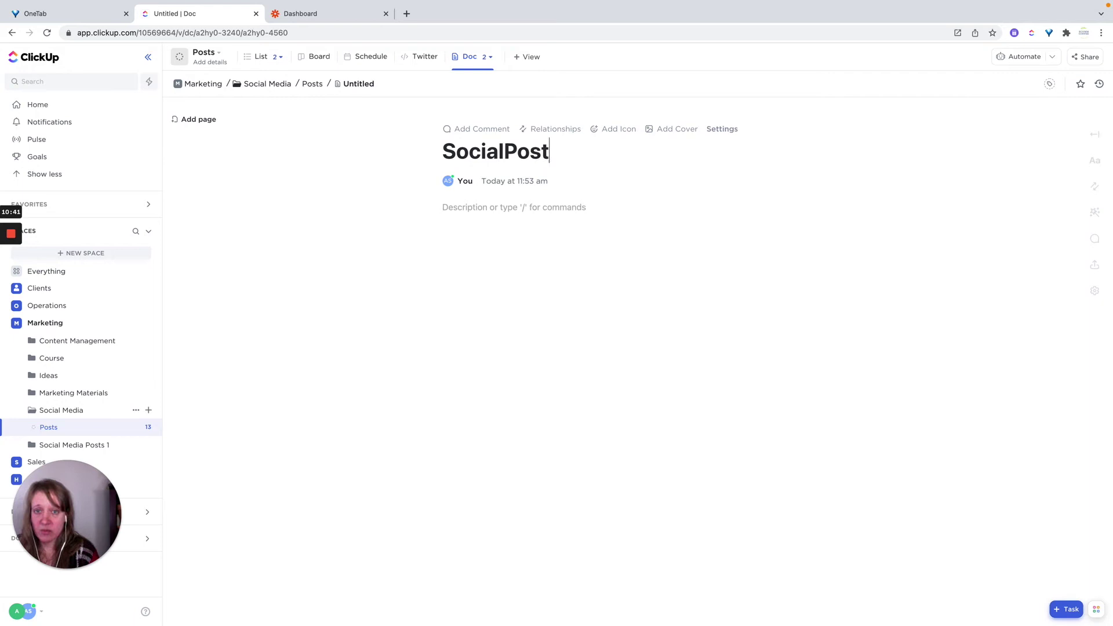
key(BackSpace)
key(BackSpace)
key(BackSpace)
key(BackSpace)
text(Post)
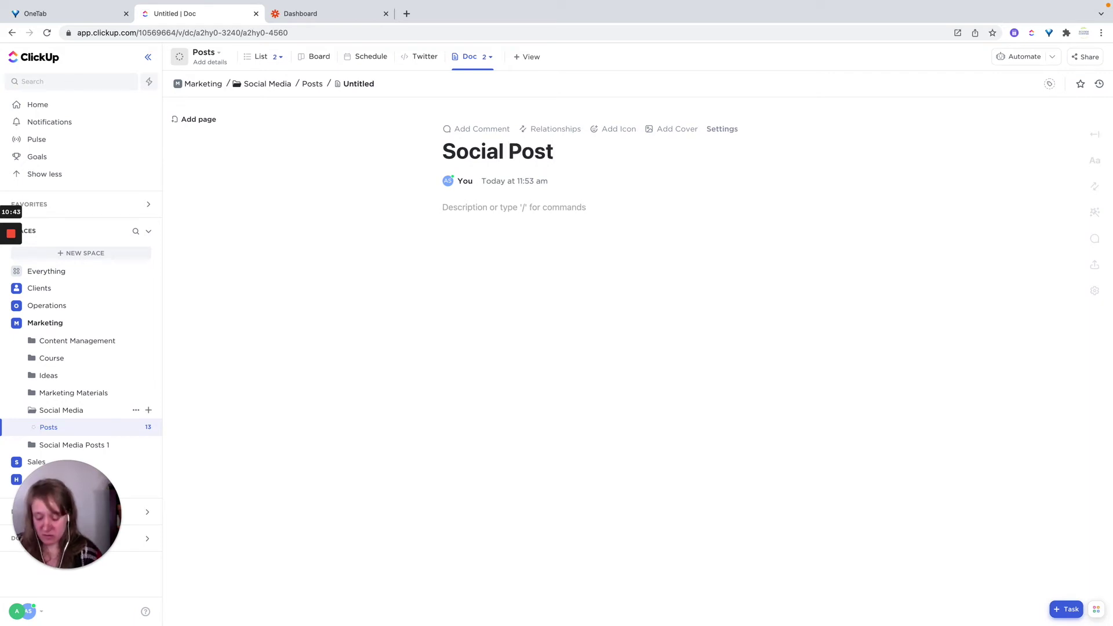
text( Copy)
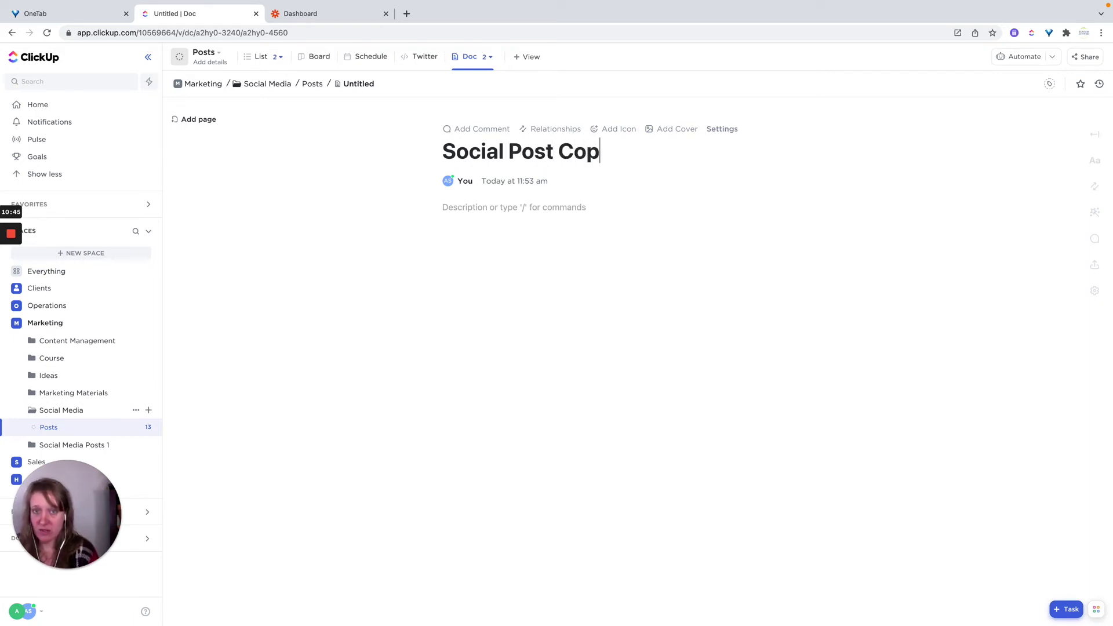
Step: Delete the stray untitled page and add a 'Jan Posts' subpage under Social Post Copy
click(186, 120)
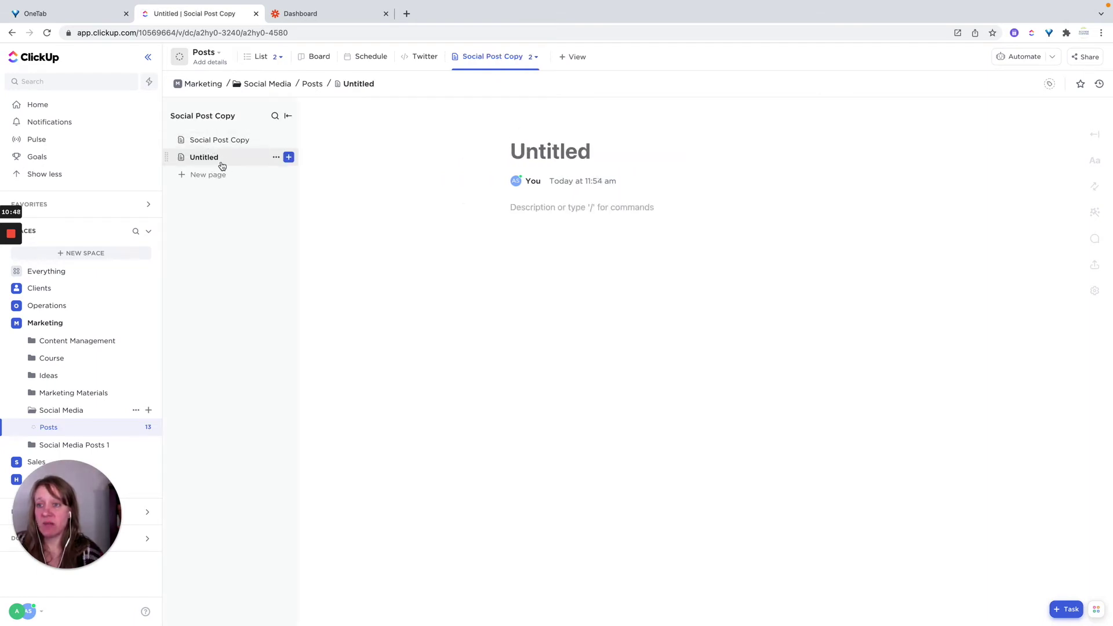
click(276, 158)
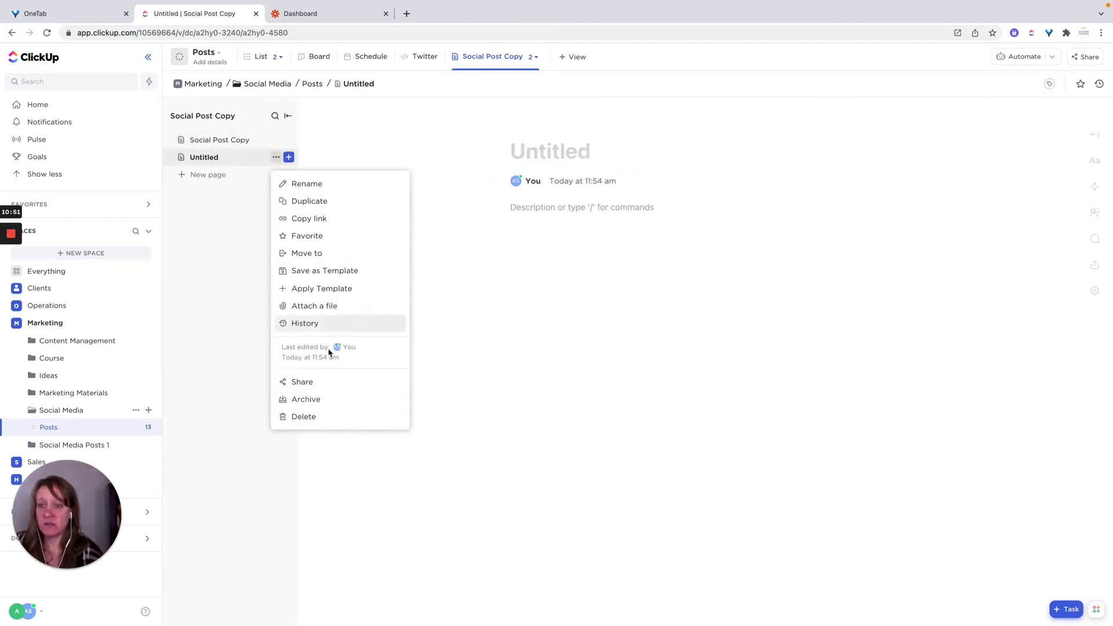
click(310, 417)
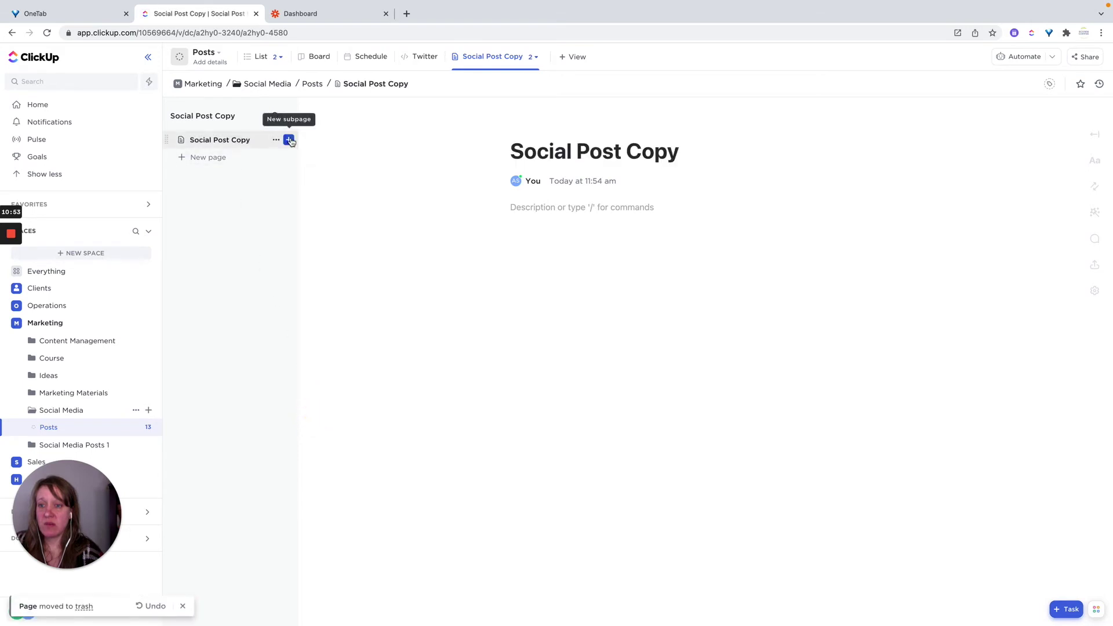
click(288, 140)
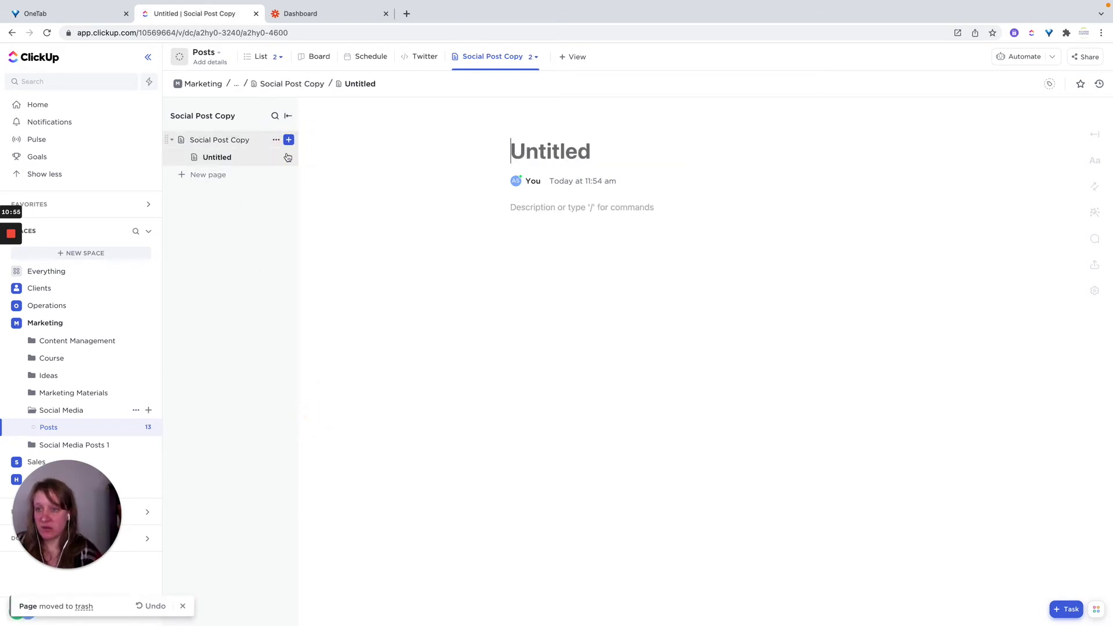
click(276, 158)
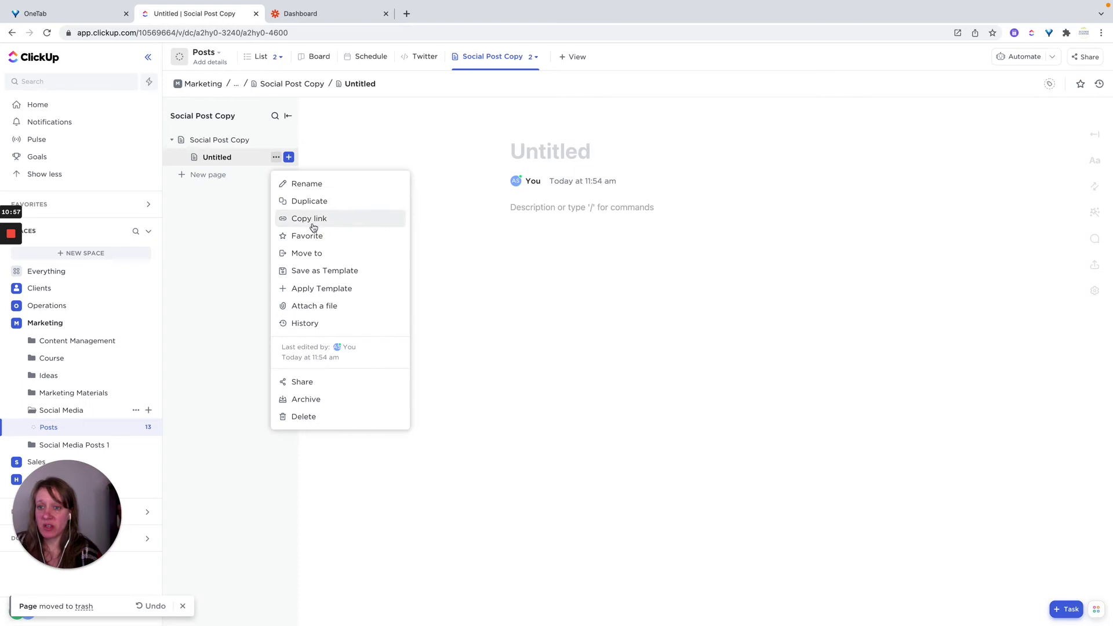
click(308, 183)
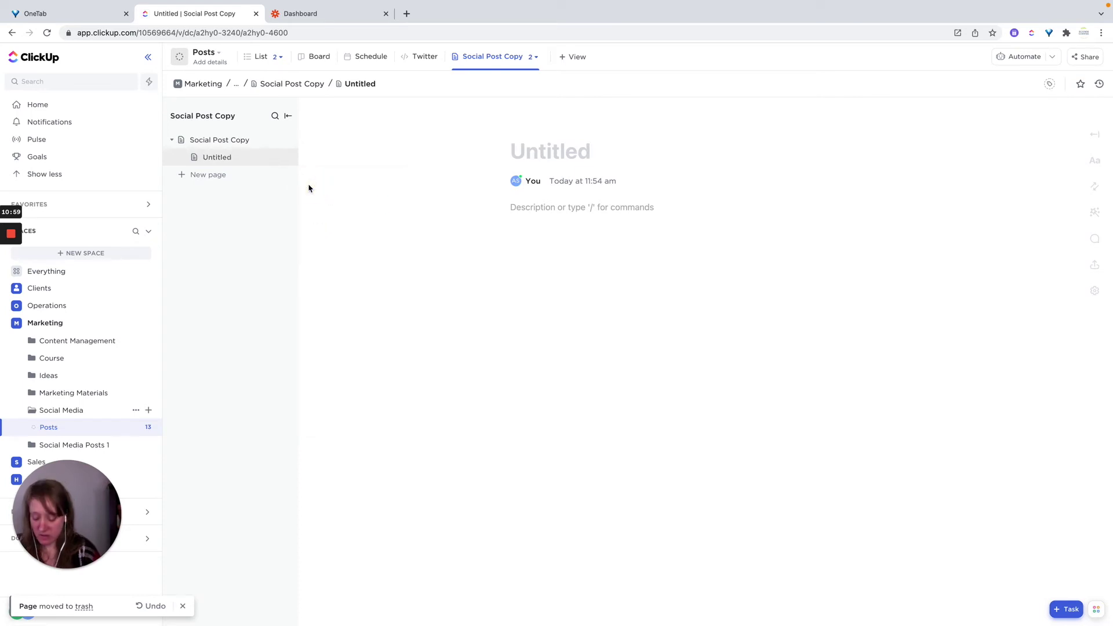
text(Jan Posts)
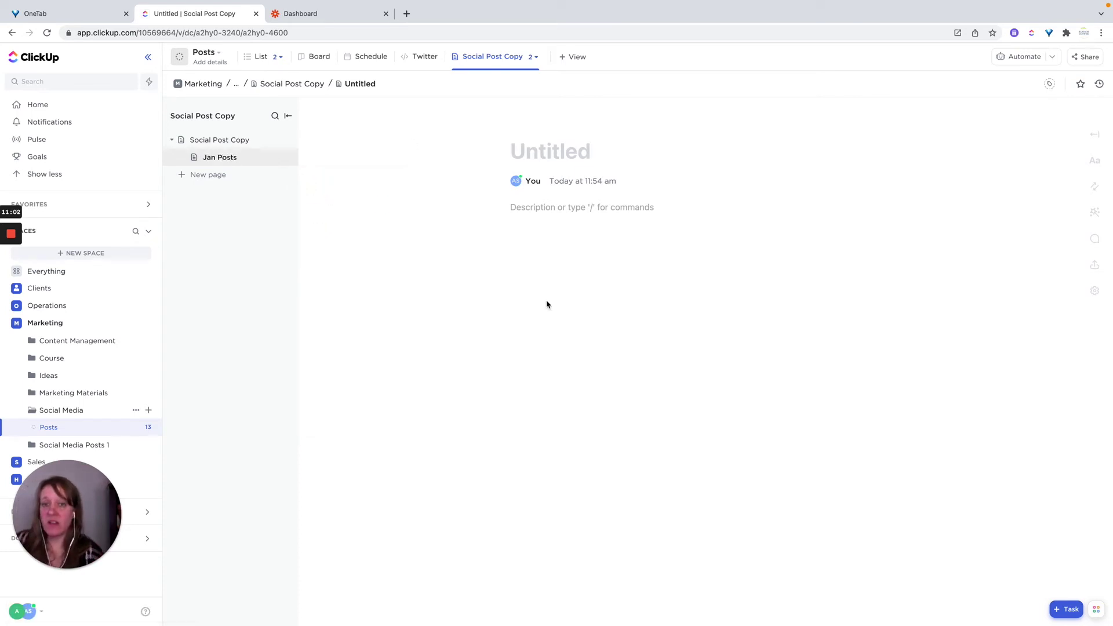
key(Return)
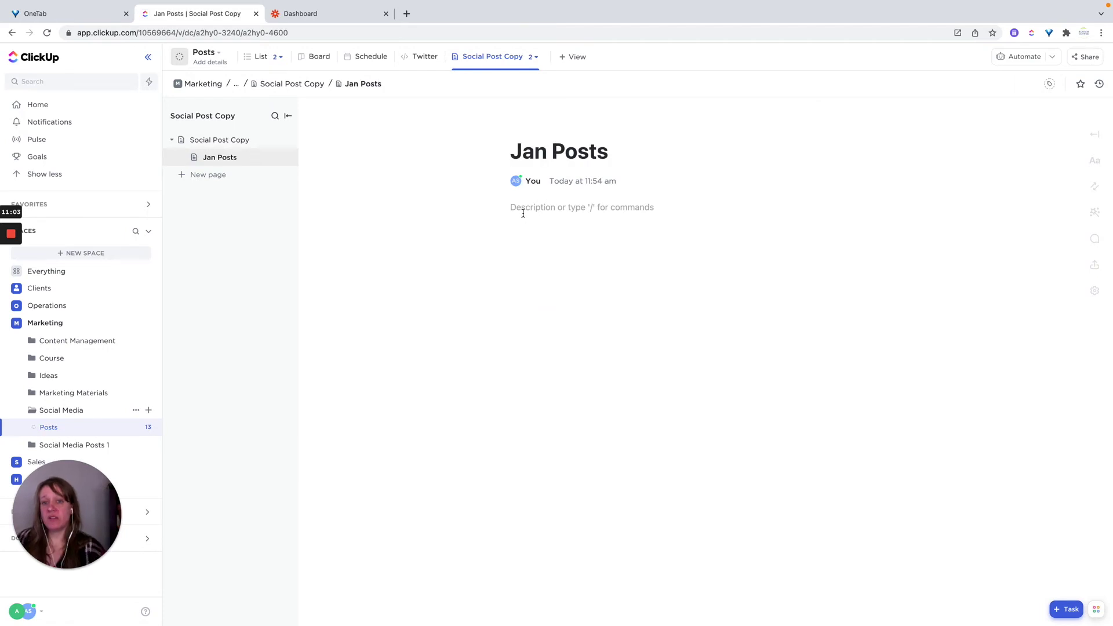
Step: Write '1/7/2022', 'Copy', a blank line, and 'Link to the image from Google Drive' in the page
click(538, 212)
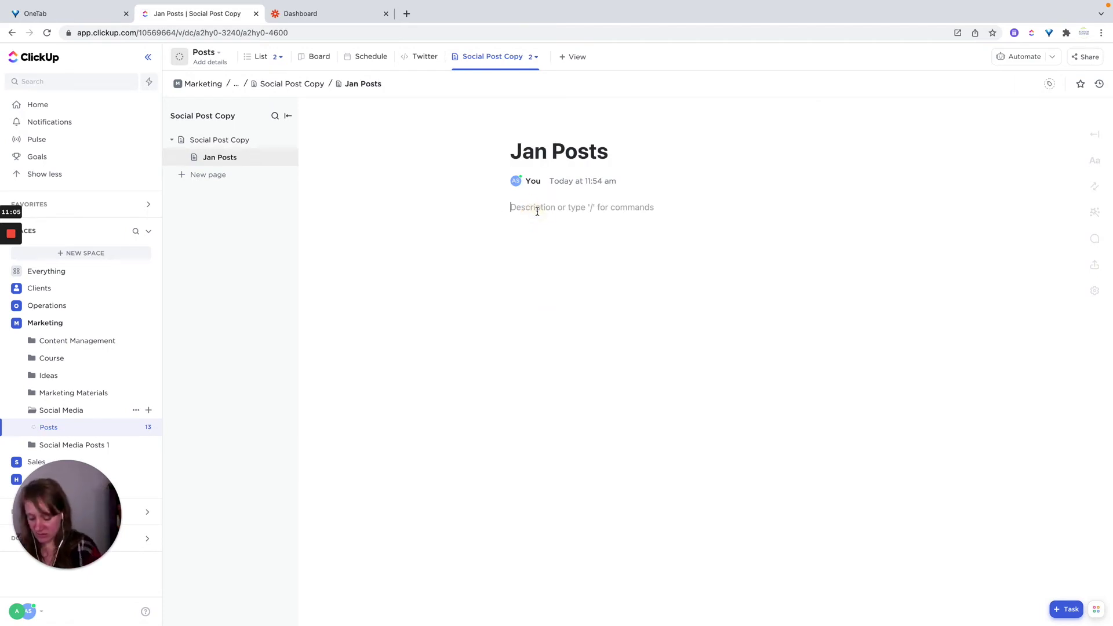
text(1/7/)
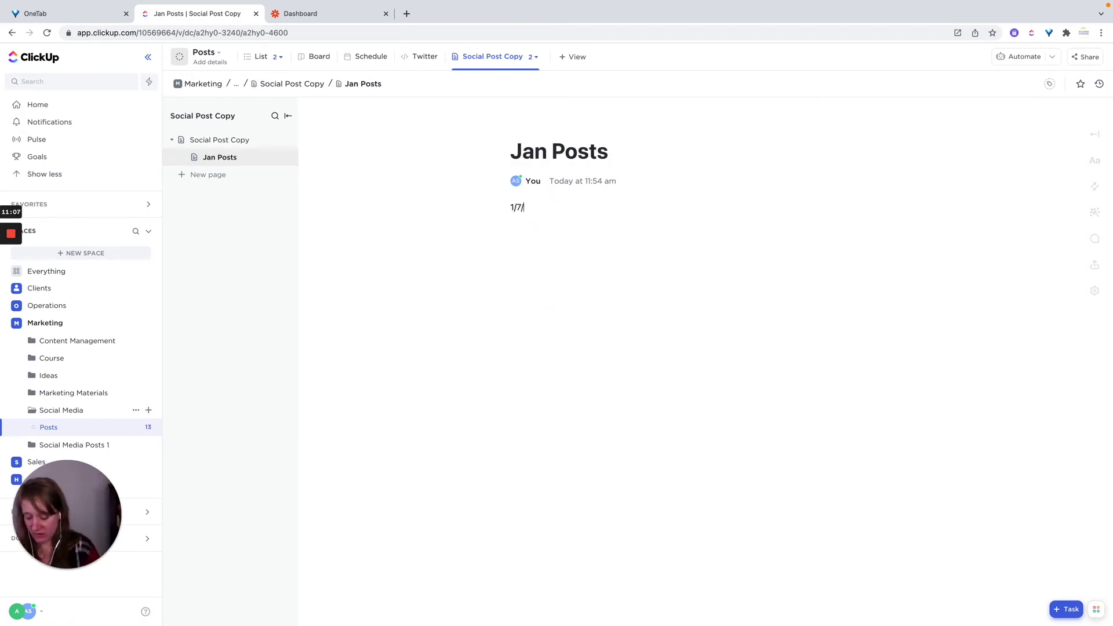
text(2022)
key(Return)
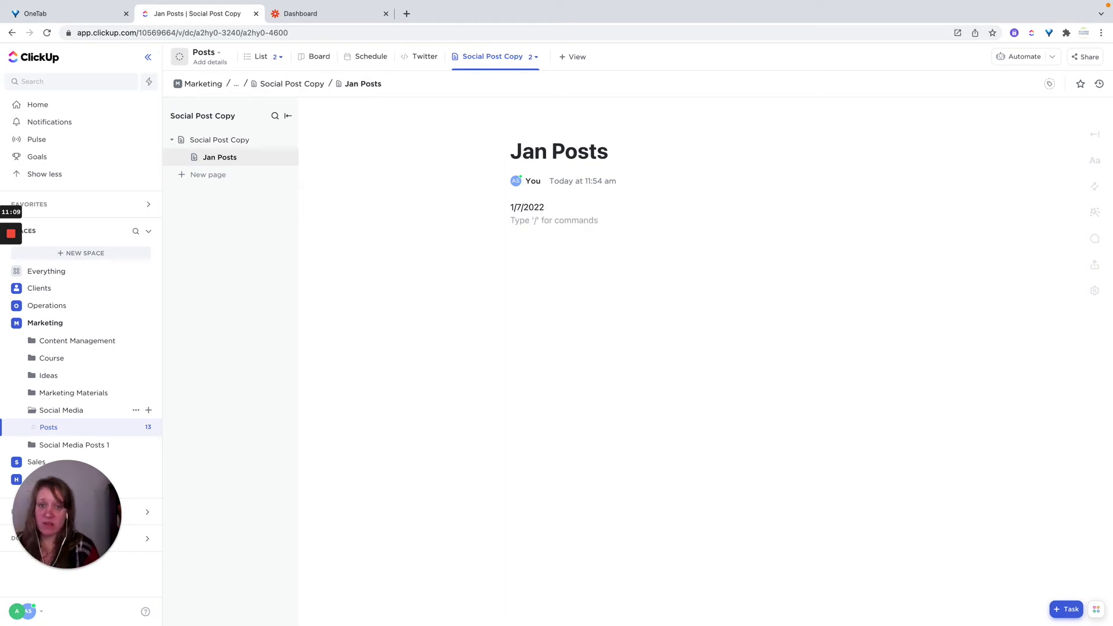
text(Copy)
key(Return)
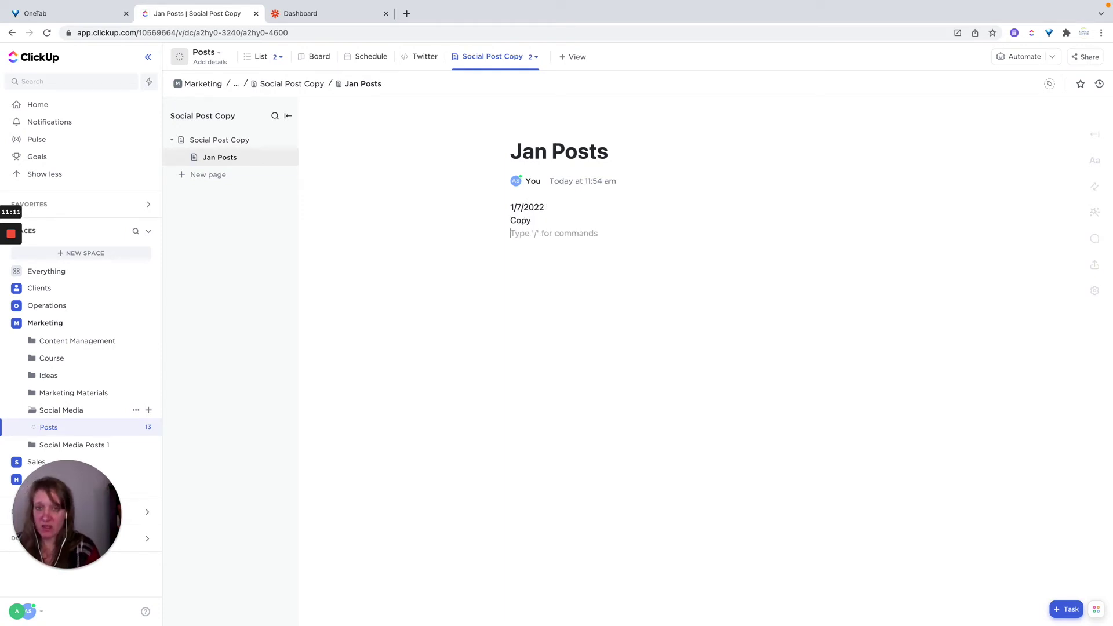
key(Return)
text(Link to the image )
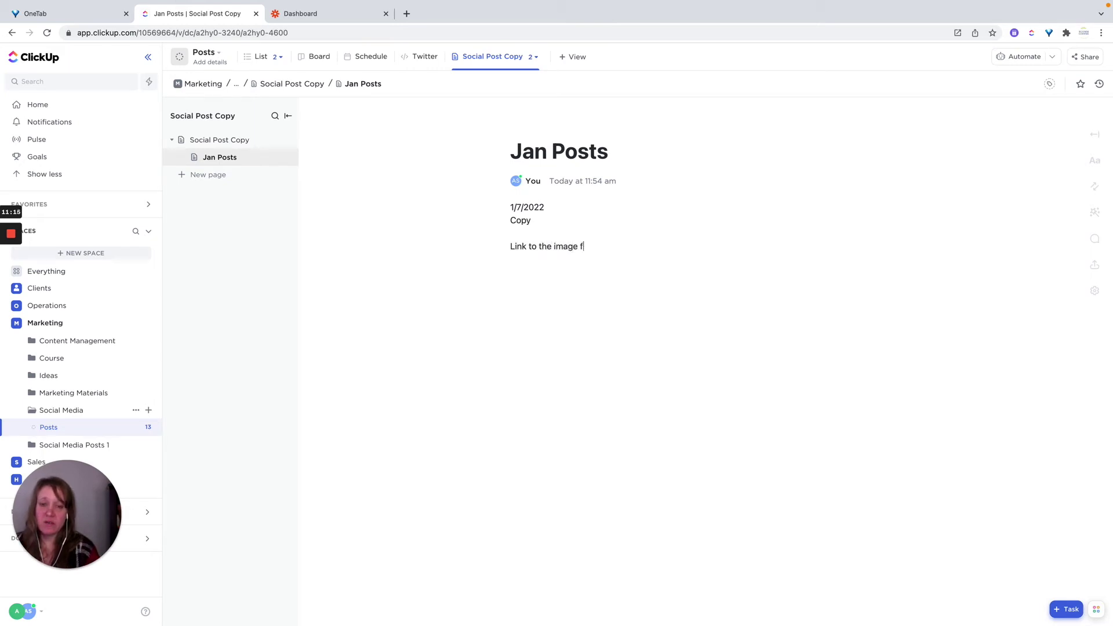
text(from Google Dr)
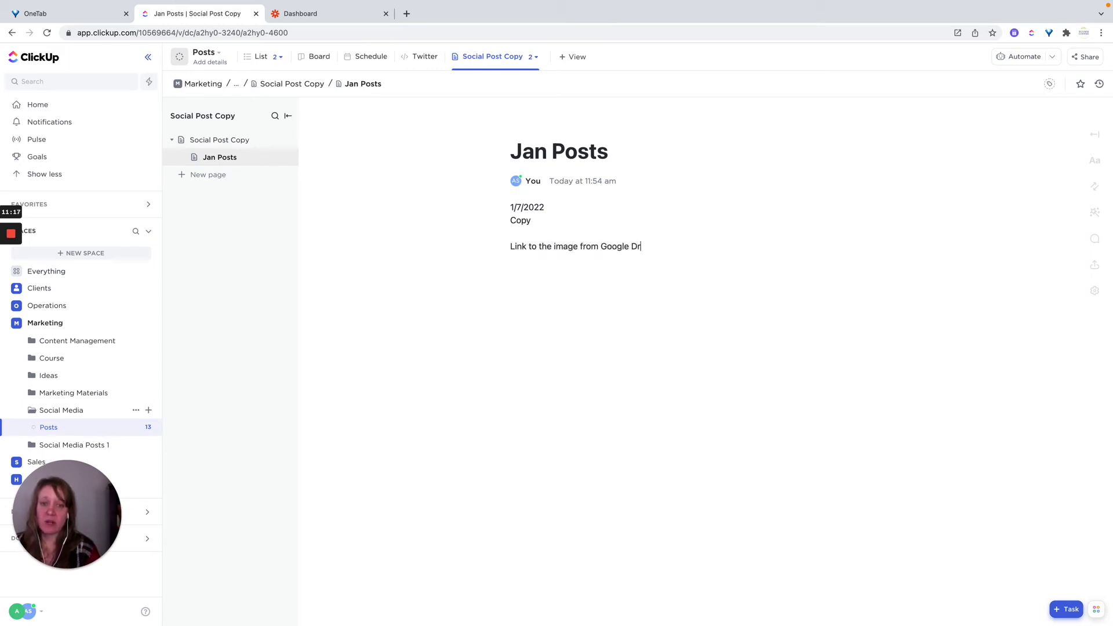
text(ive)
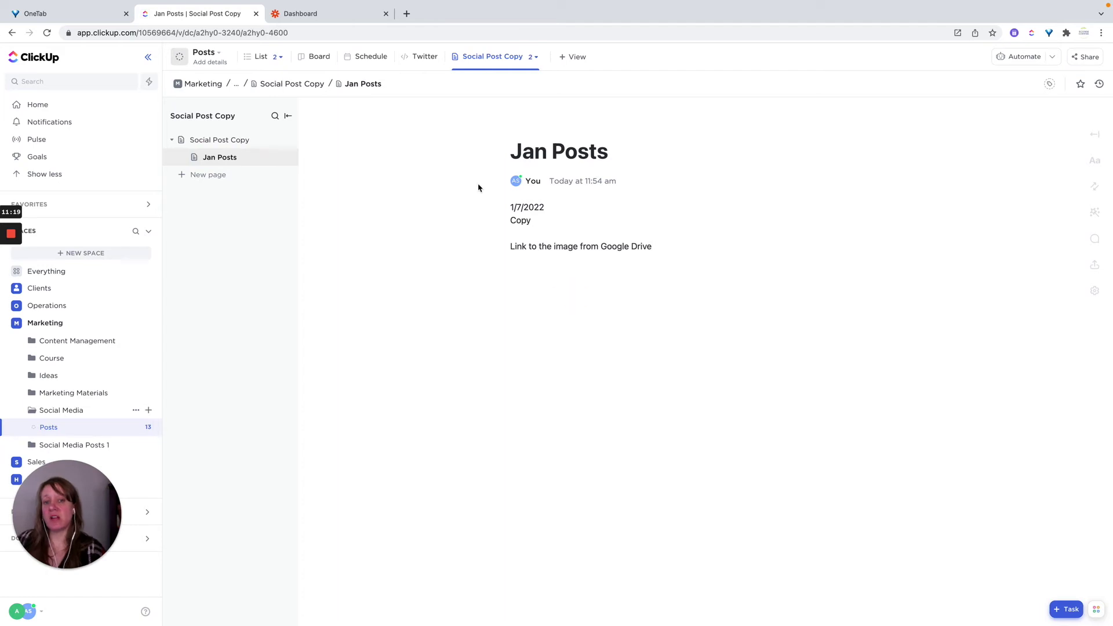
click(256, 60)
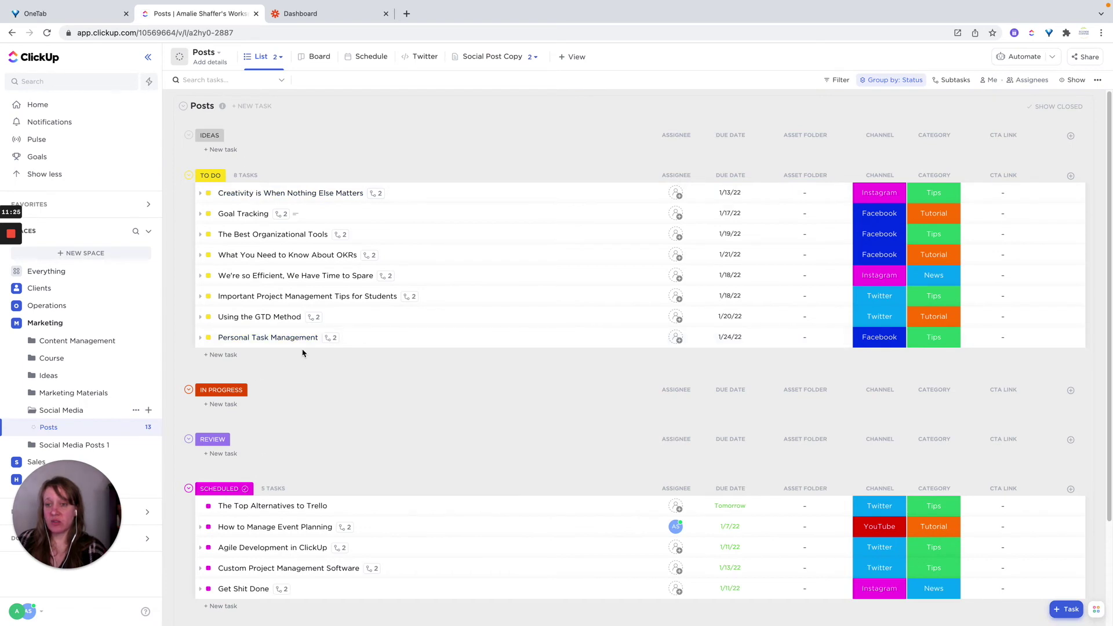
Step: Switch the Posts list to the saved Channels view, grouping posts by Facebook, Twitter, YouTube and Instagram
scroll(384, 436, down, 2)
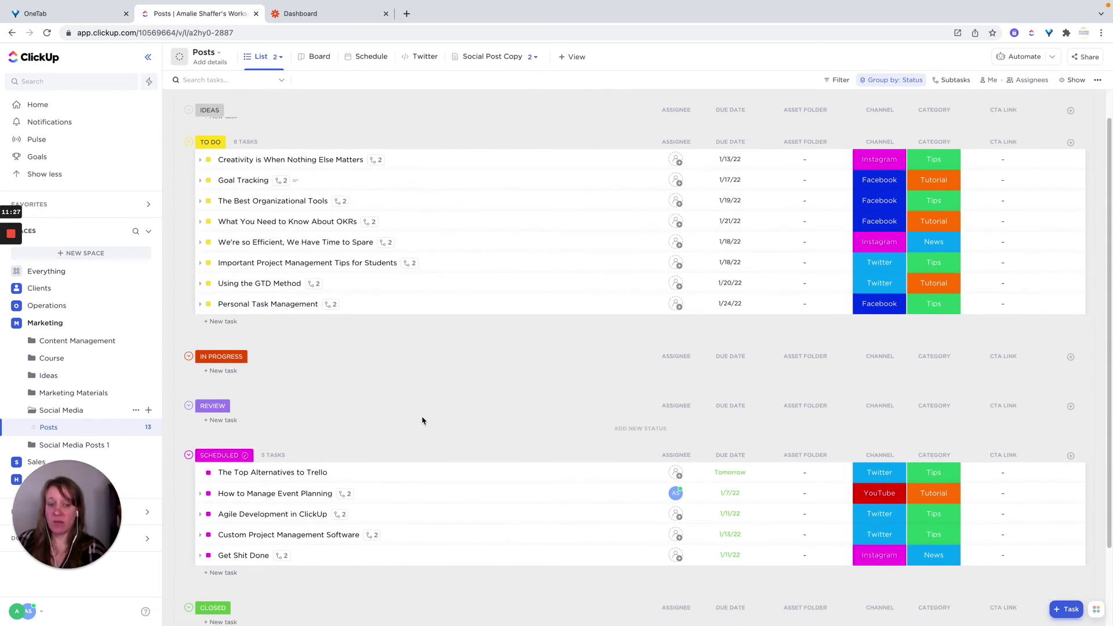
scroll(437, 405, up, 2)
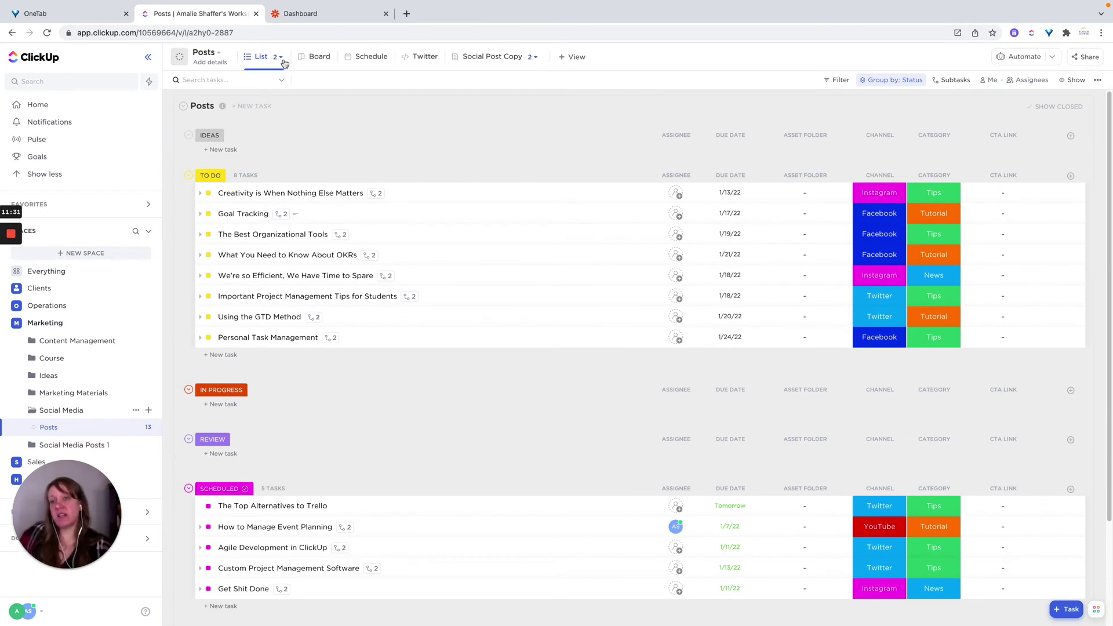
click(281, 58)
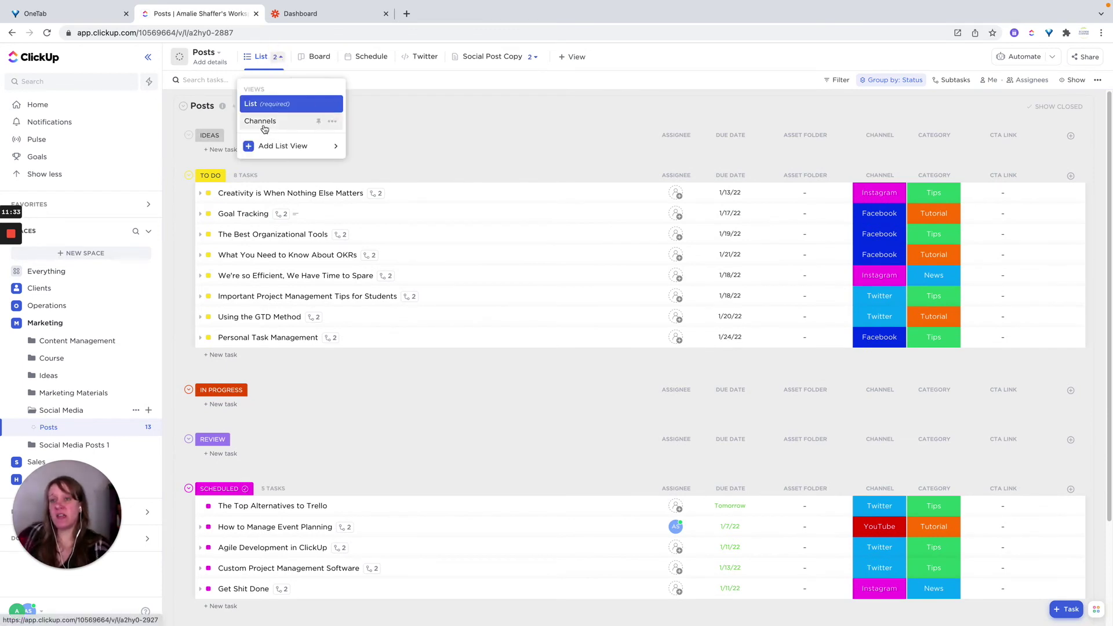
click(264, 125)
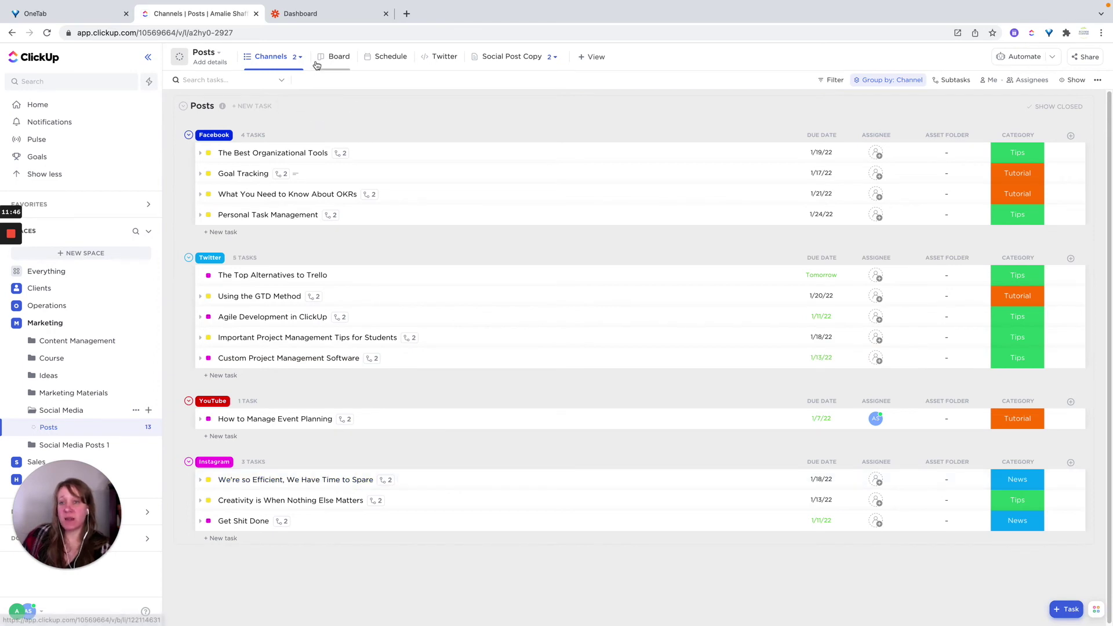
click(388, 58)
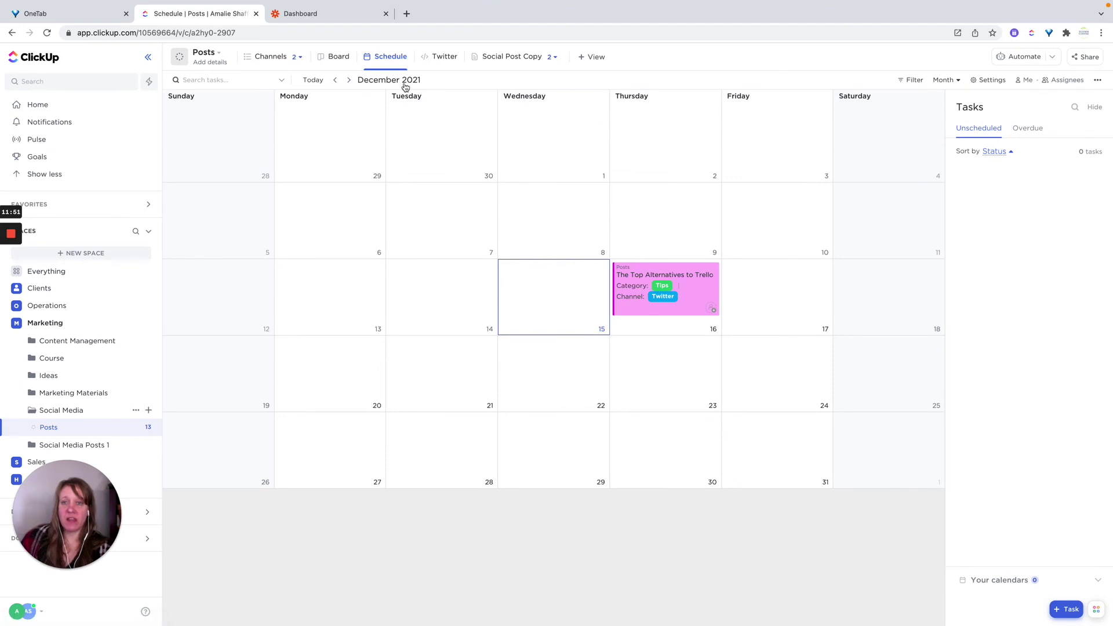
Step: Advance the calendar to January 2022 and show only Category and Channel on cards, saved for everyone
click(349, 82)
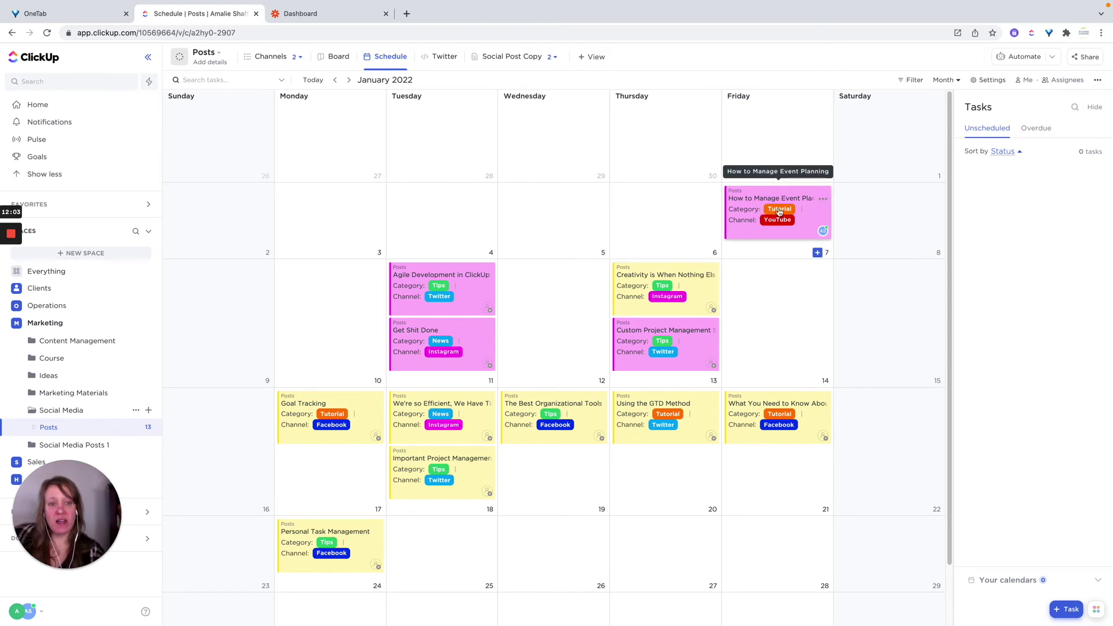
click(988, 80)
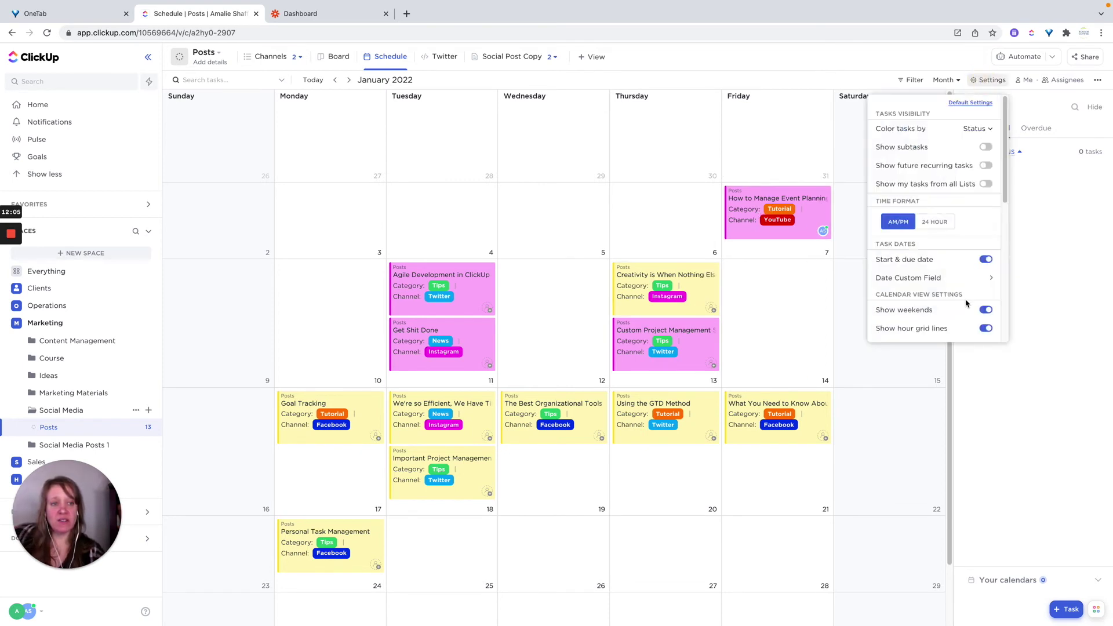
scroll(967, 303, down, 10)
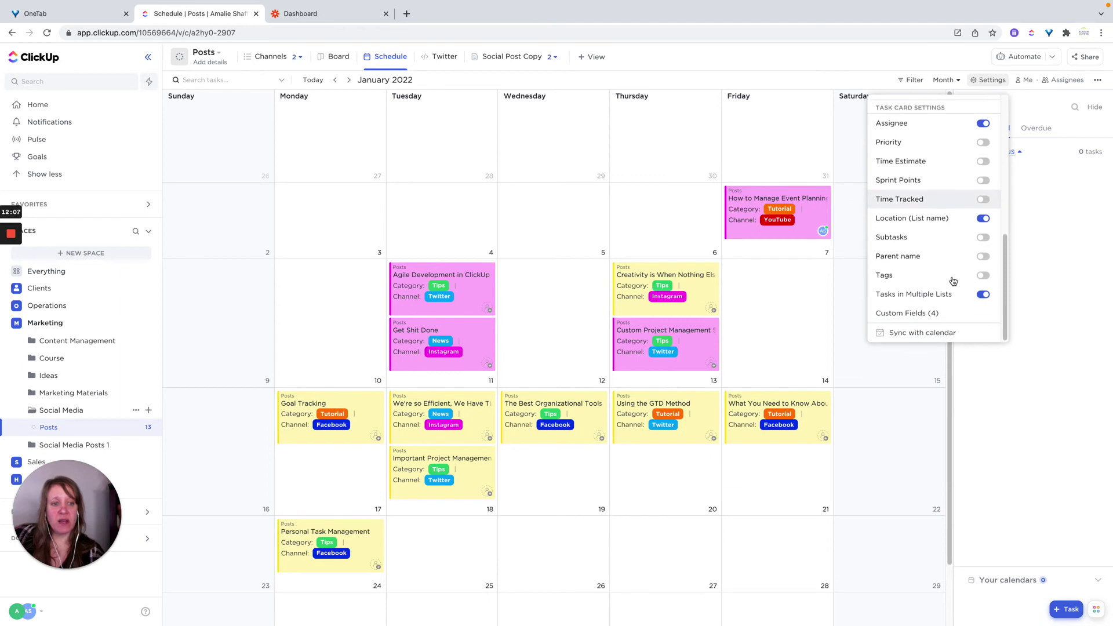
click(898, 313)
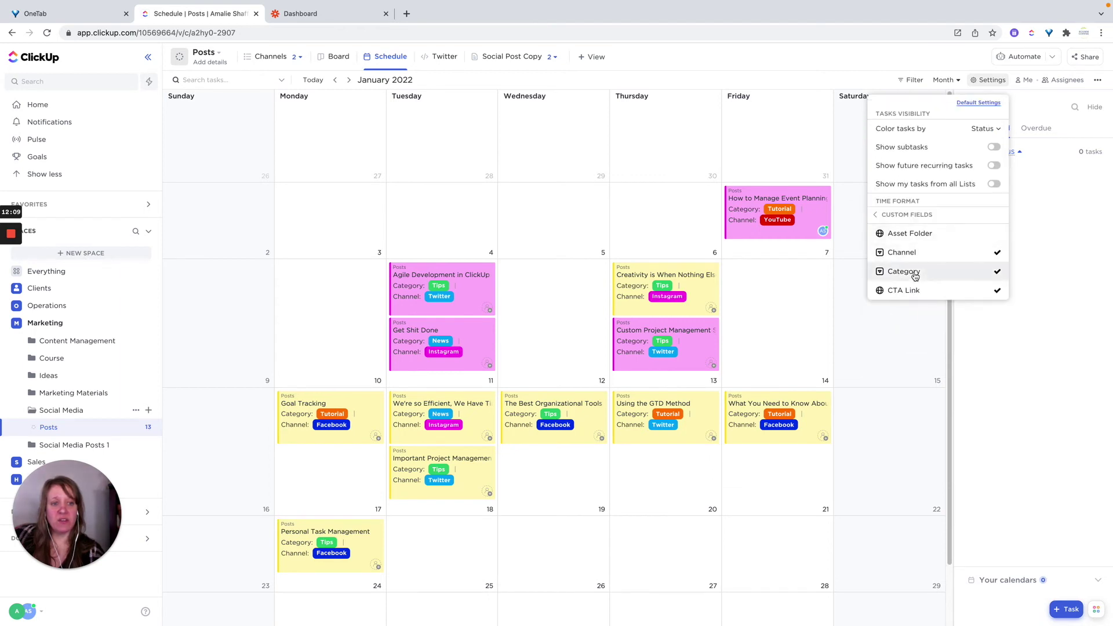
click(997, 274)
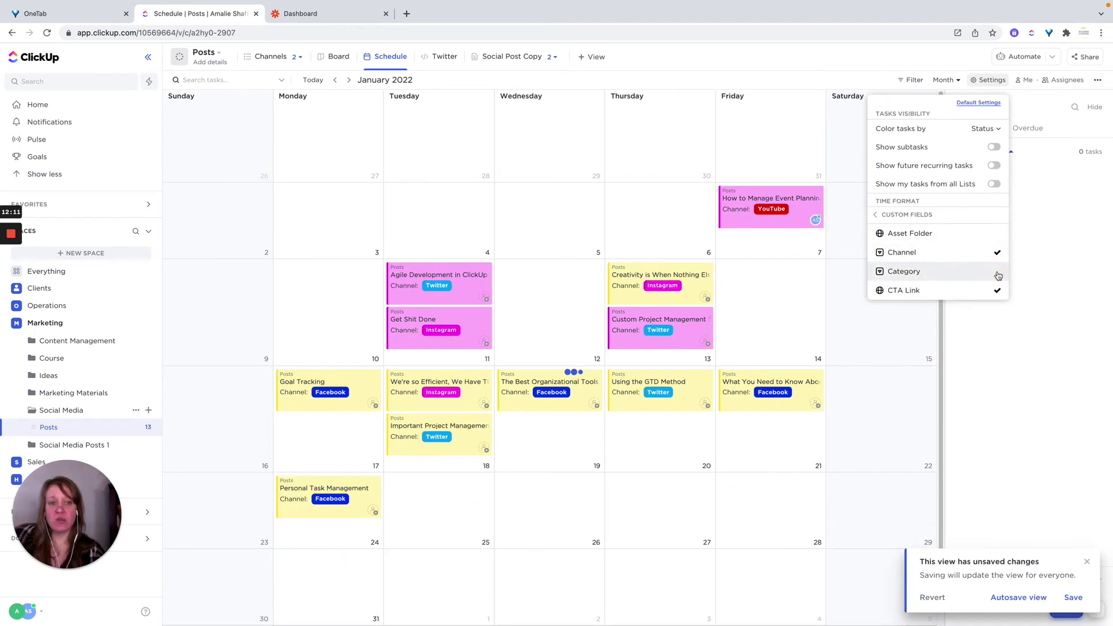
click(999, 273)
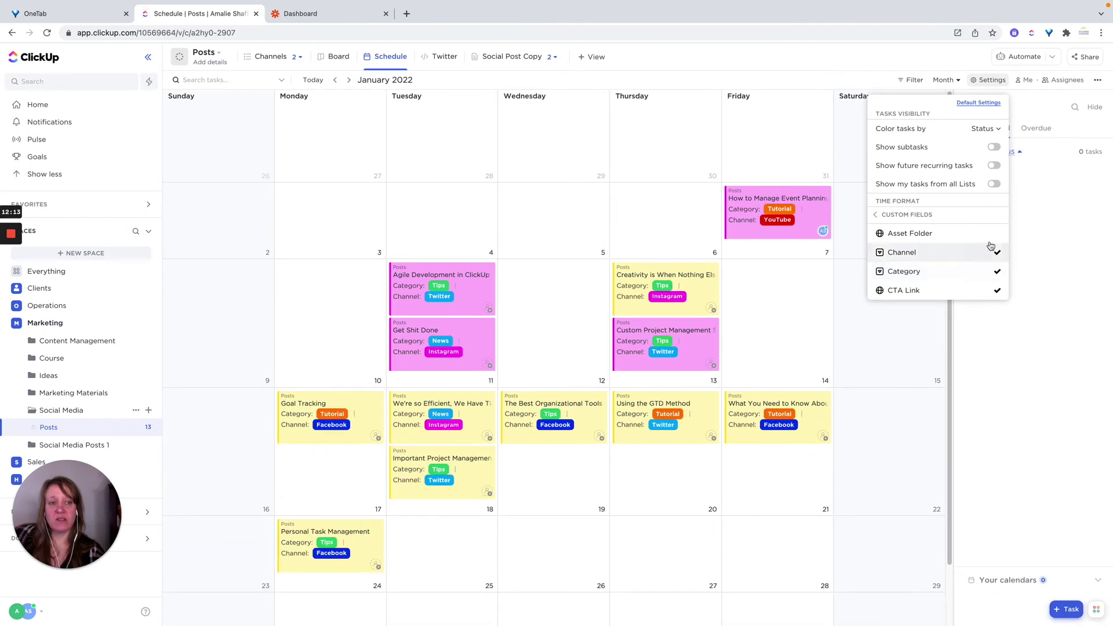
click(996, 235)
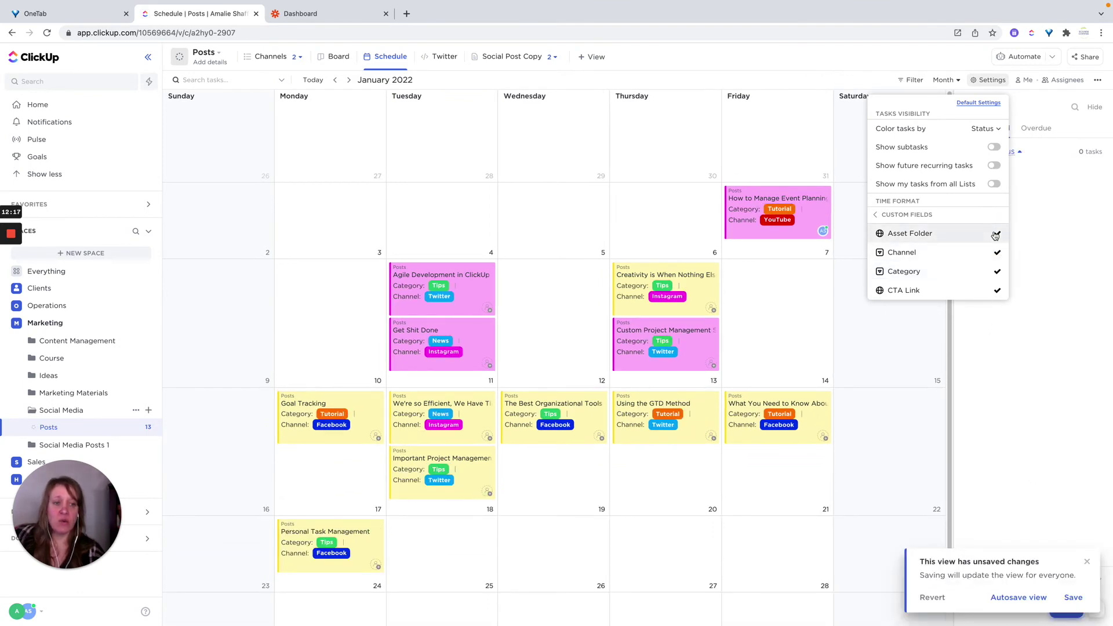
click(997, 291)
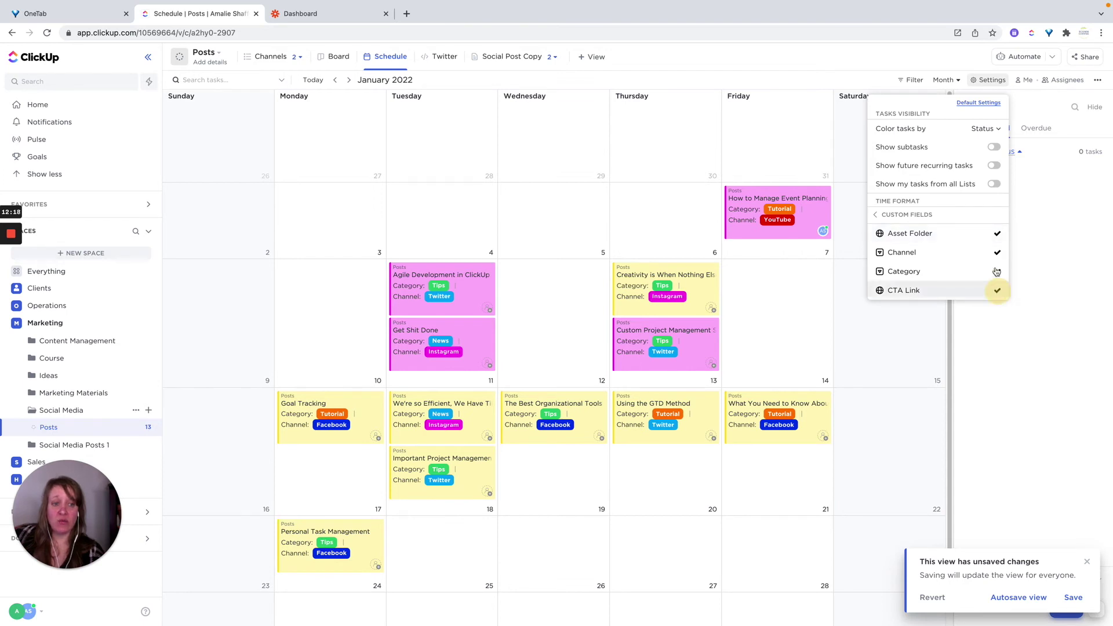
click(996, 234)
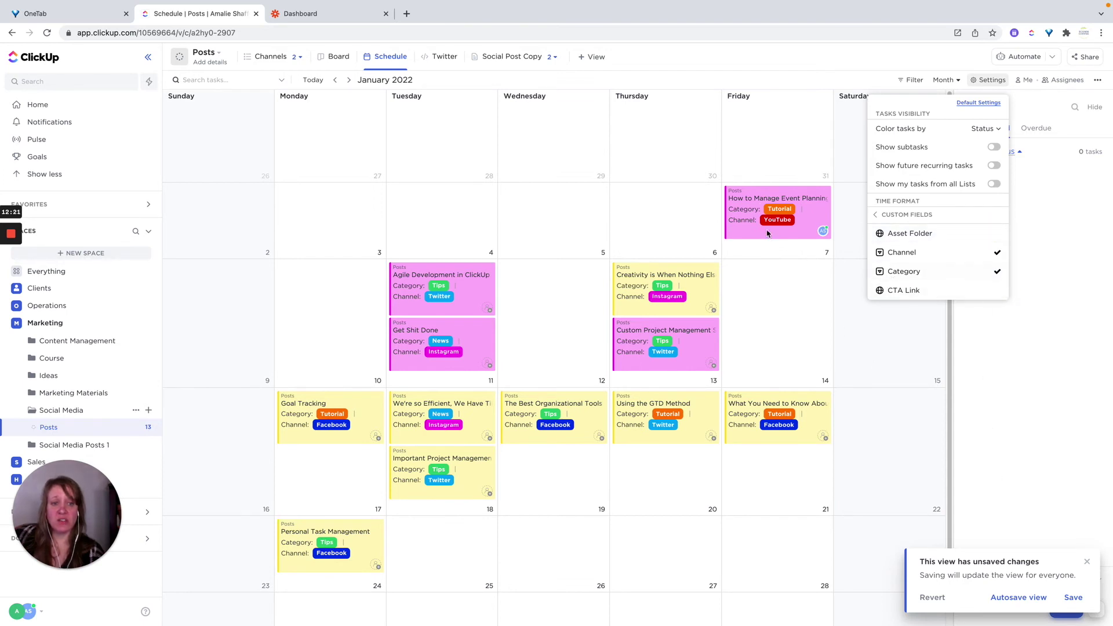
click(1073, 598)
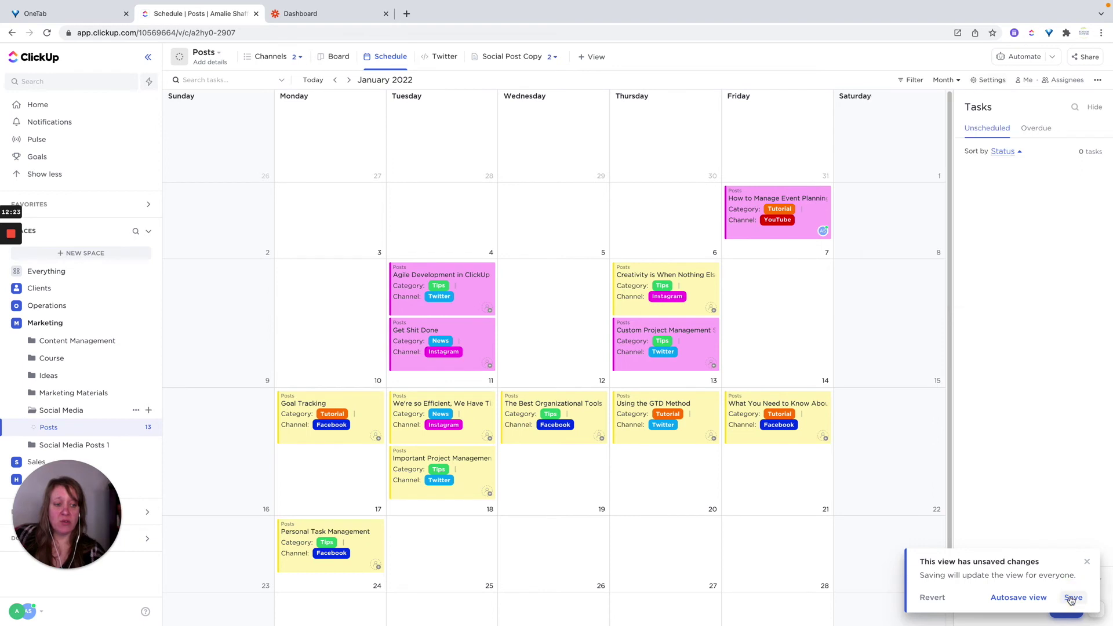
click(1073, 597)
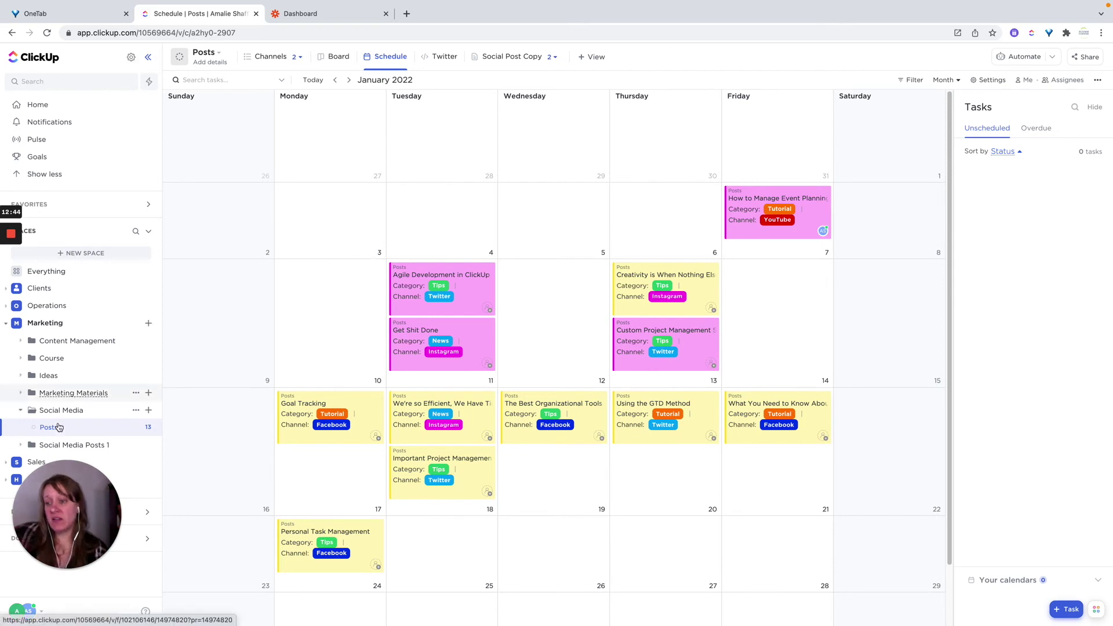
Step: Switch from the calendar back to the status-grouped Posts list view (8 To Do, 5 Scheduled)
click(271, 60)
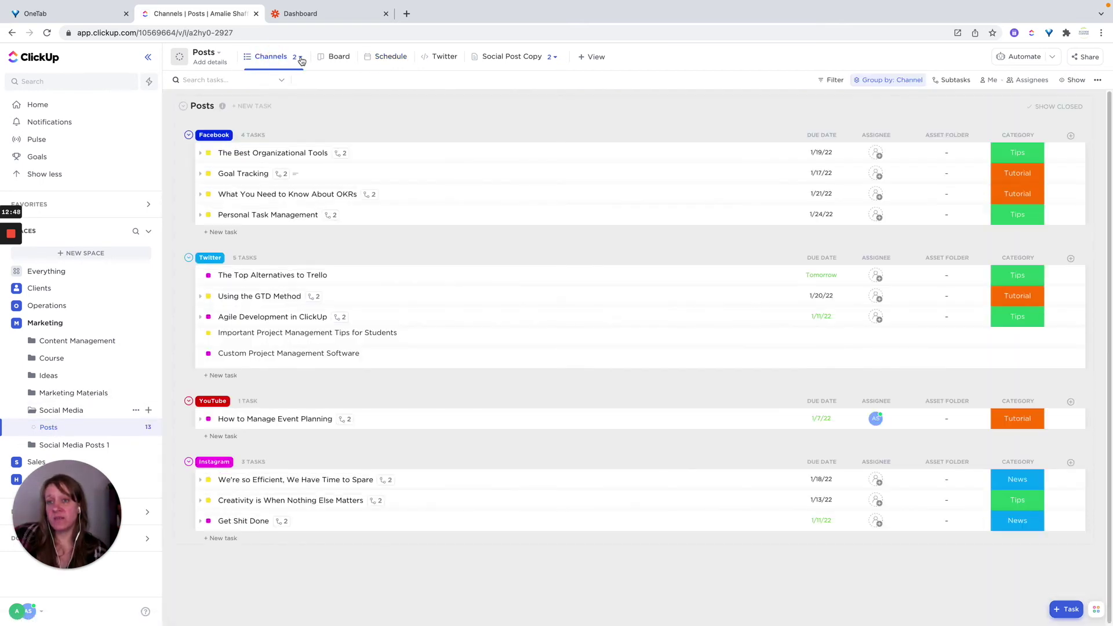
click(297, 57)
click(259, 105)
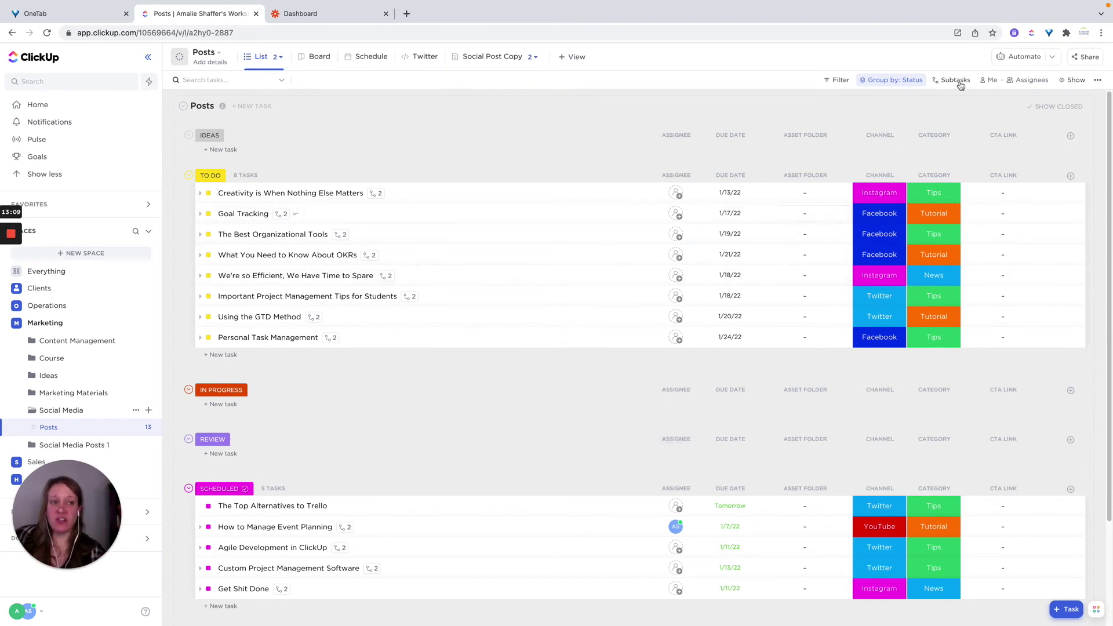
click(1017, 58)
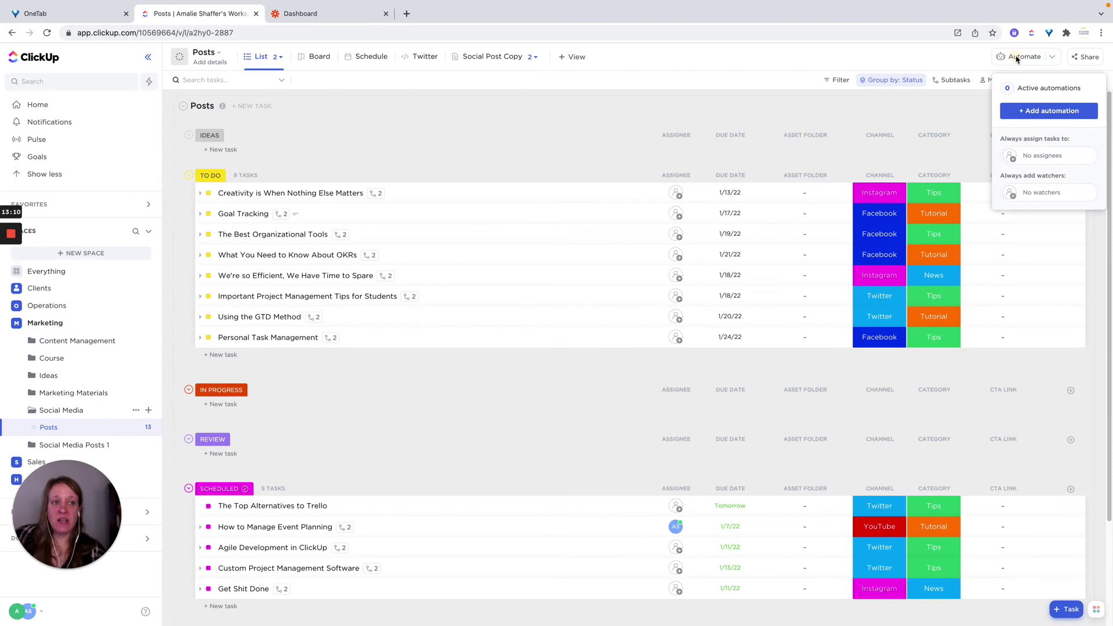
Step: Start a new automation triggered when a post's status changes from Active to Review
click(1035, 111)
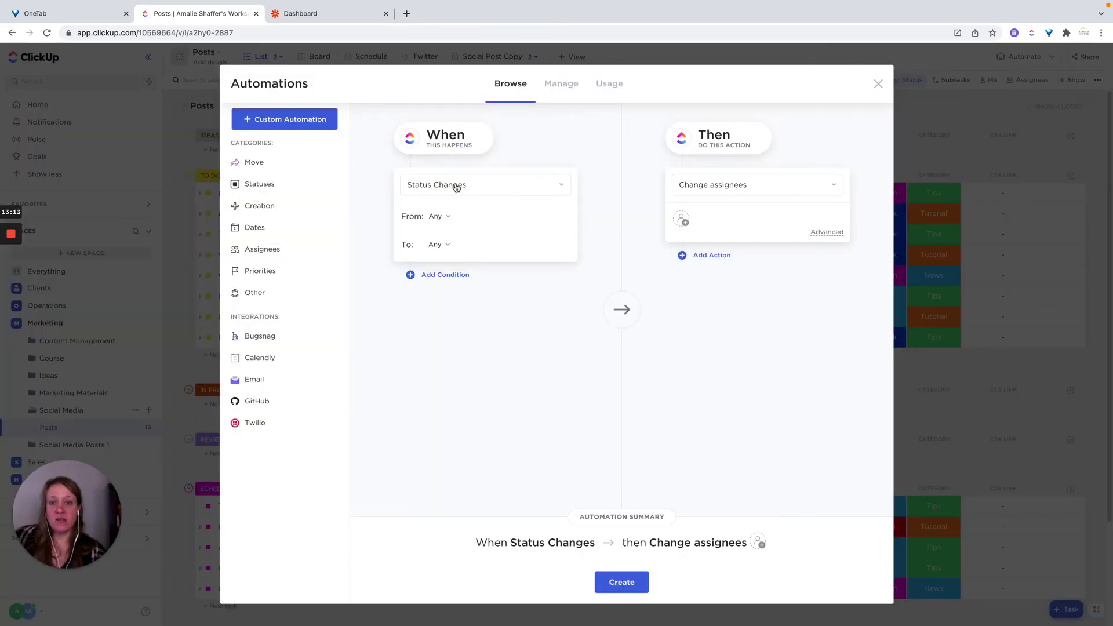
click(439, 216)
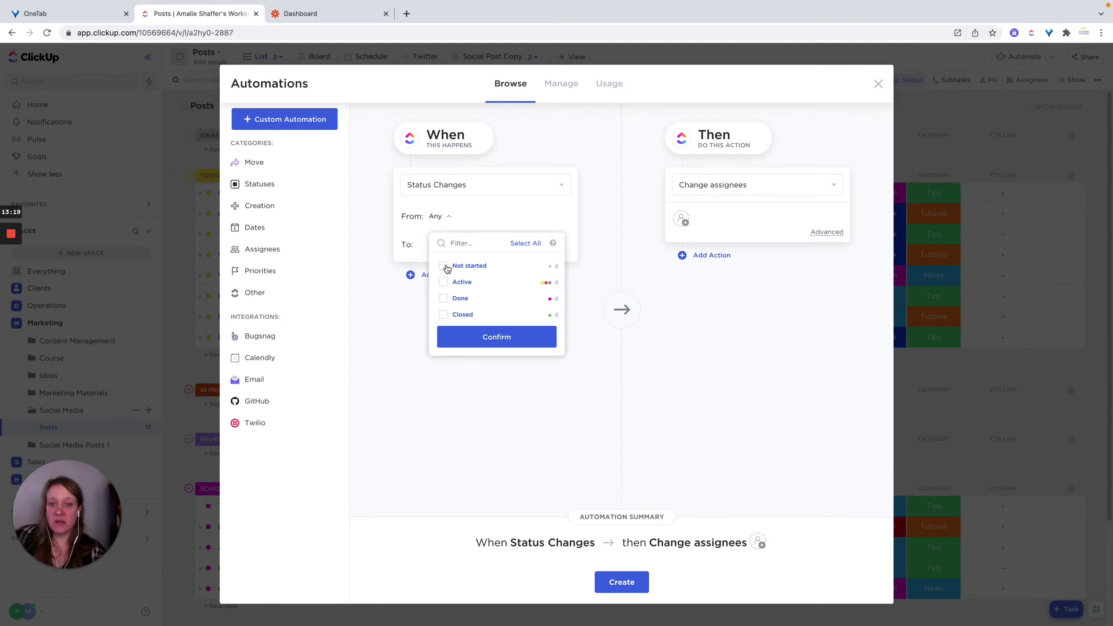
click(444, 283)
click(495, 343)
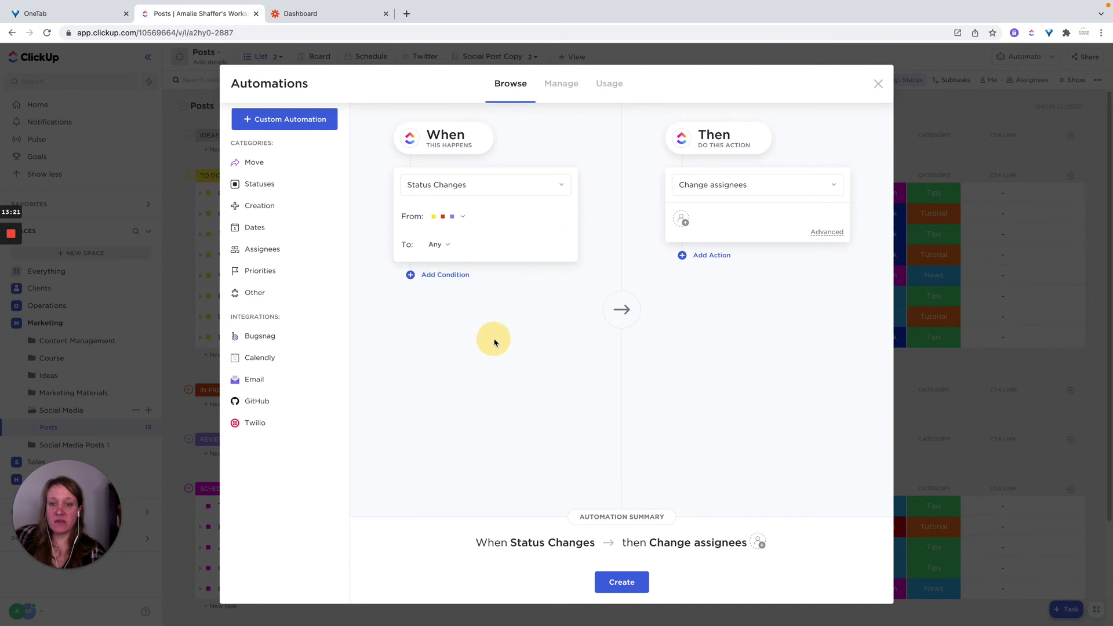
click(444, 245)
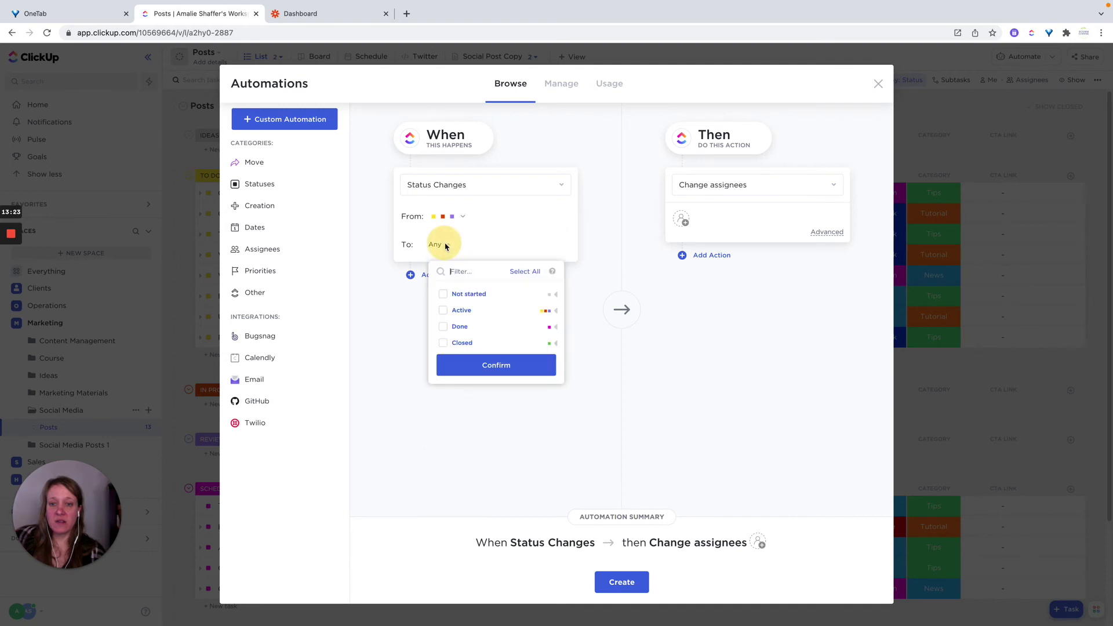
click(556, 312)
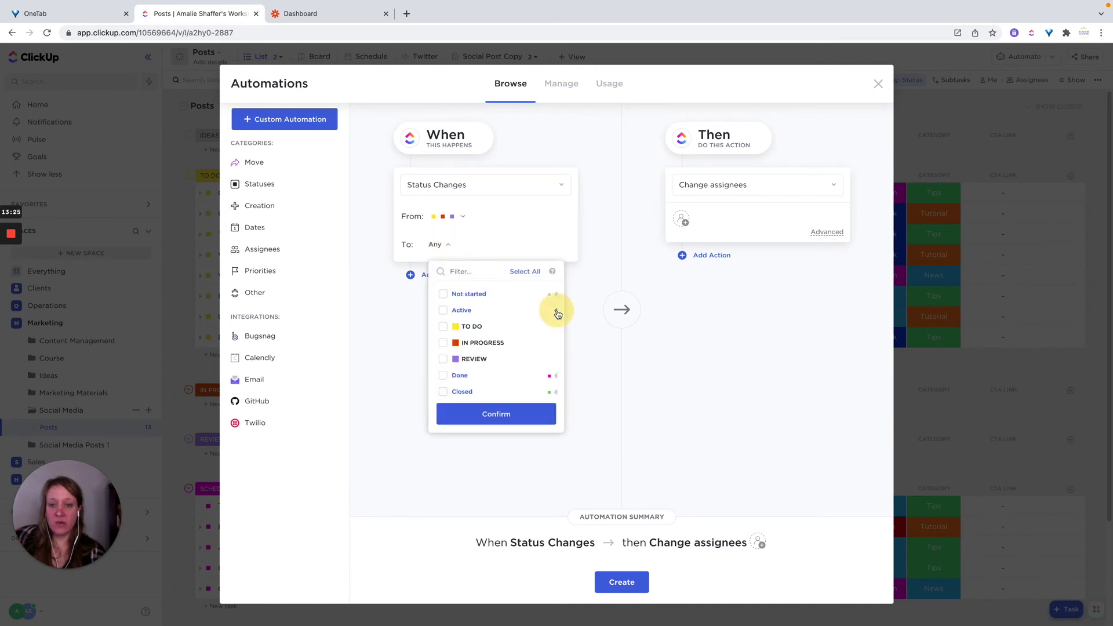
click(443, 359)
click(478, 426)
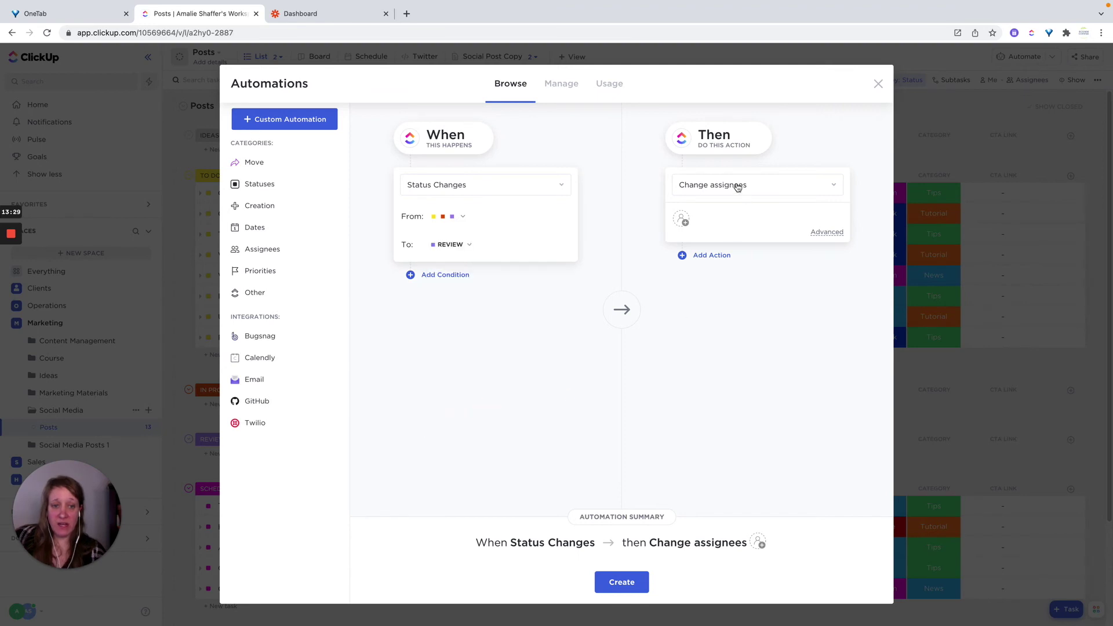
Step: Set the automation's action to assign the post to Me and create it
click(681, 223)
click(691, 275)
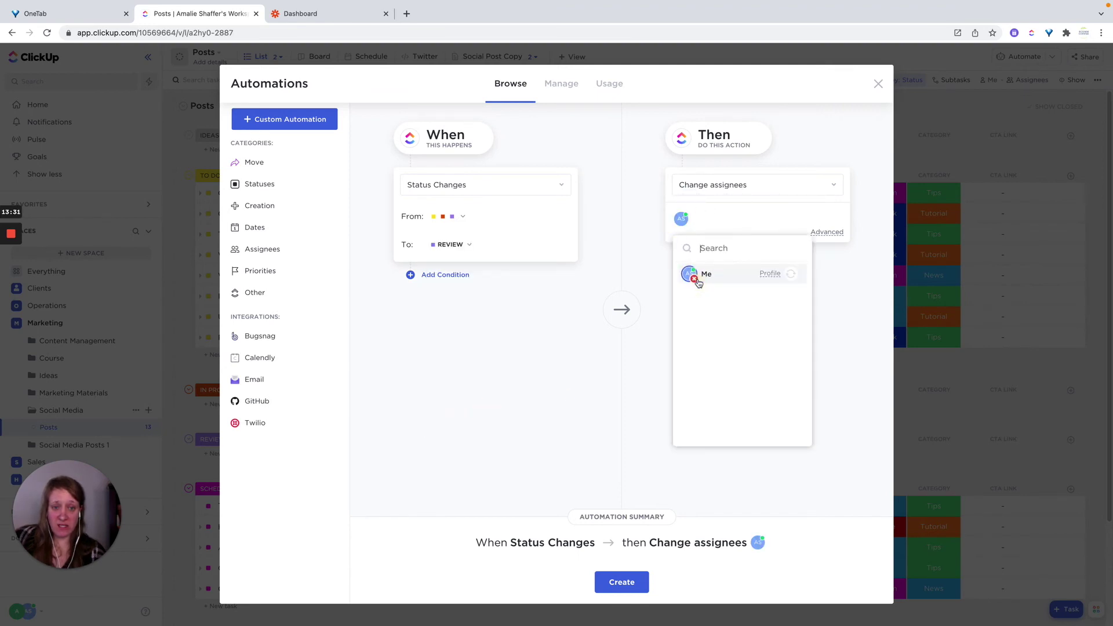
click(755, 580)
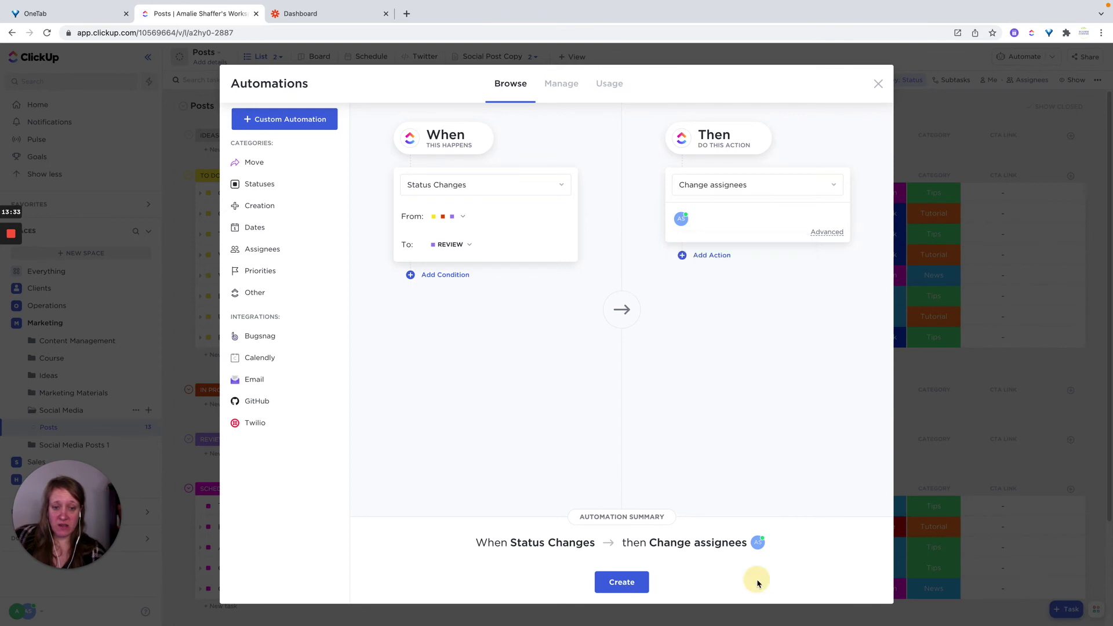
click(624, 585)
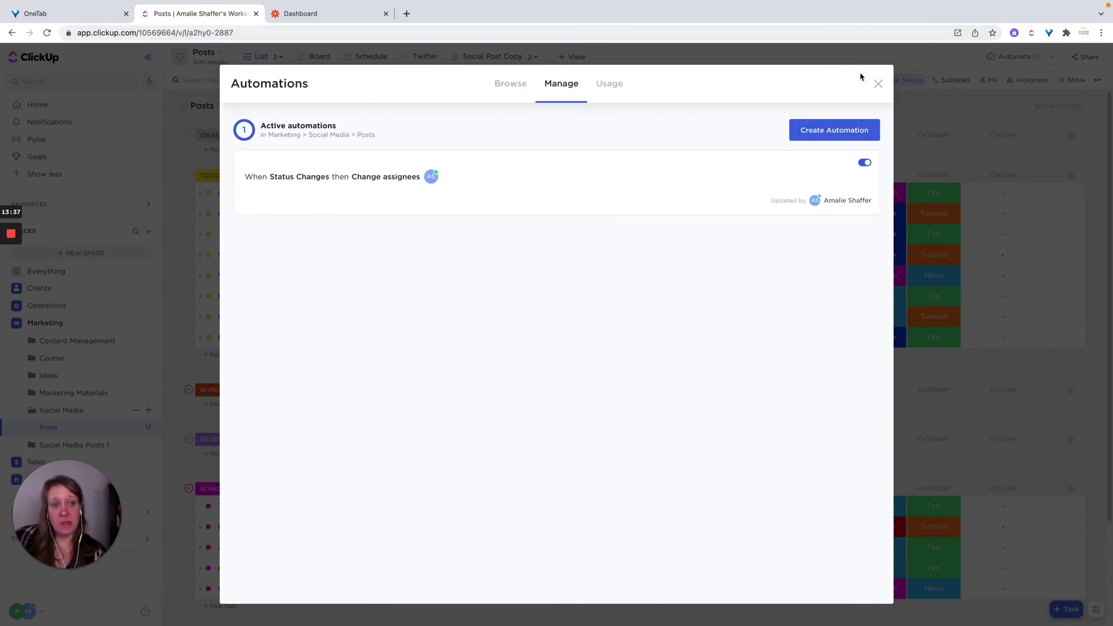
Step: Set Personal Task Management's status to Review through the bulk status toolbar, then clear the selection
click(878, 87)
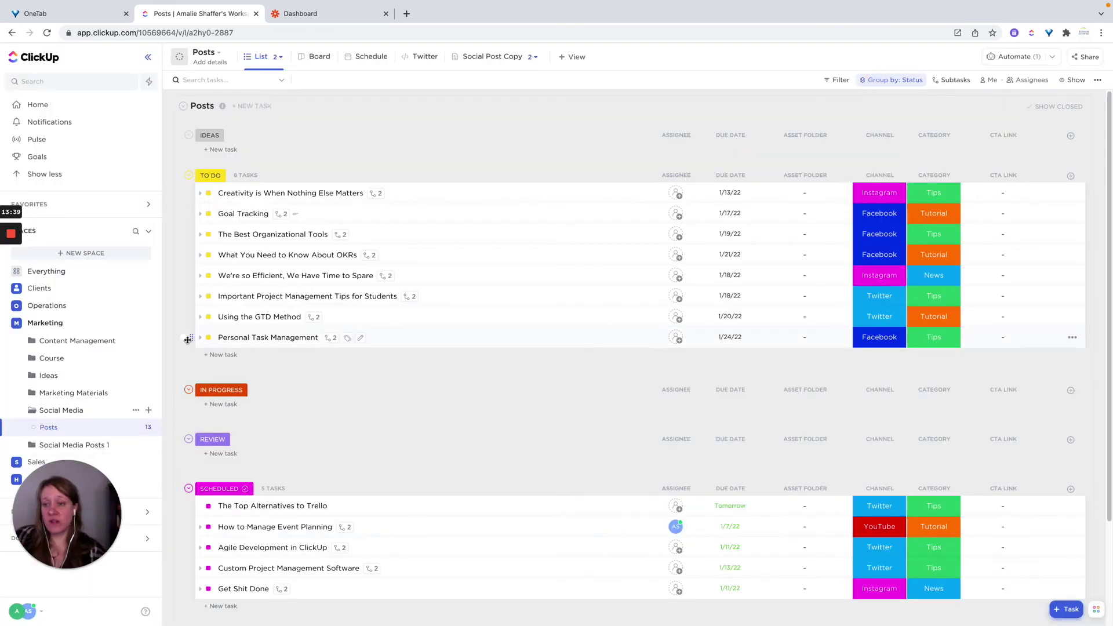
click(182, 341)
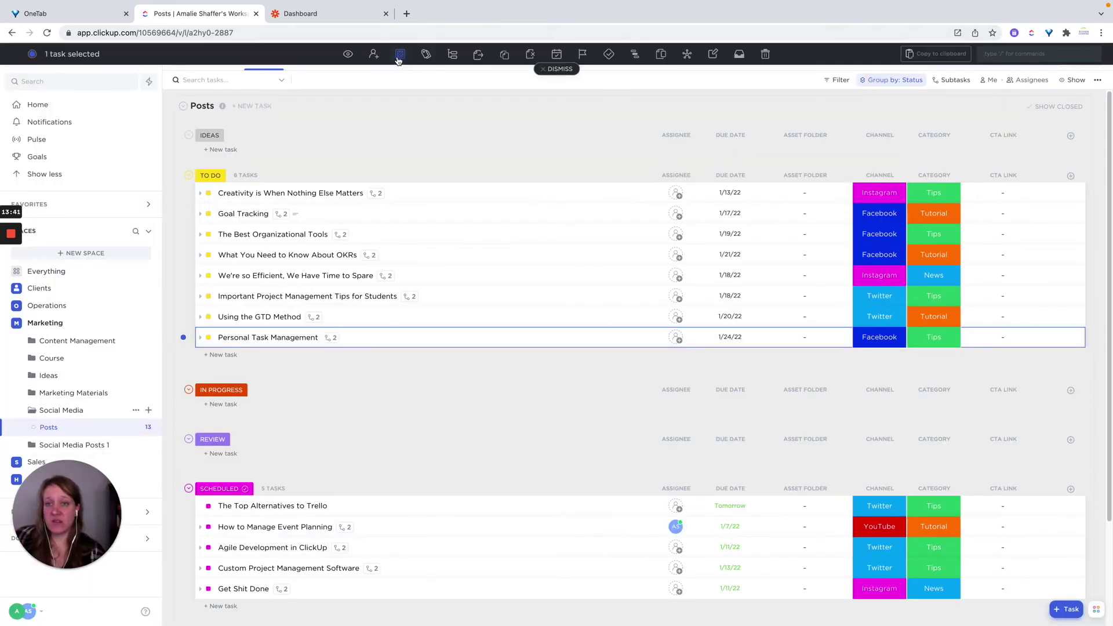
click(399, 54)
click(410, 191)
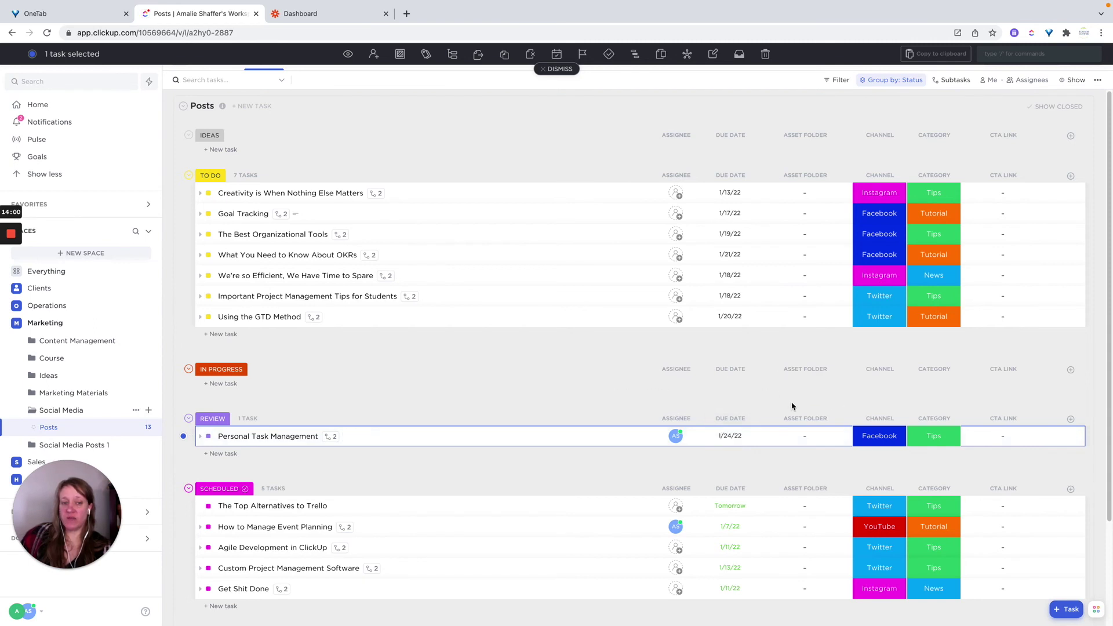
click(1072, 421)
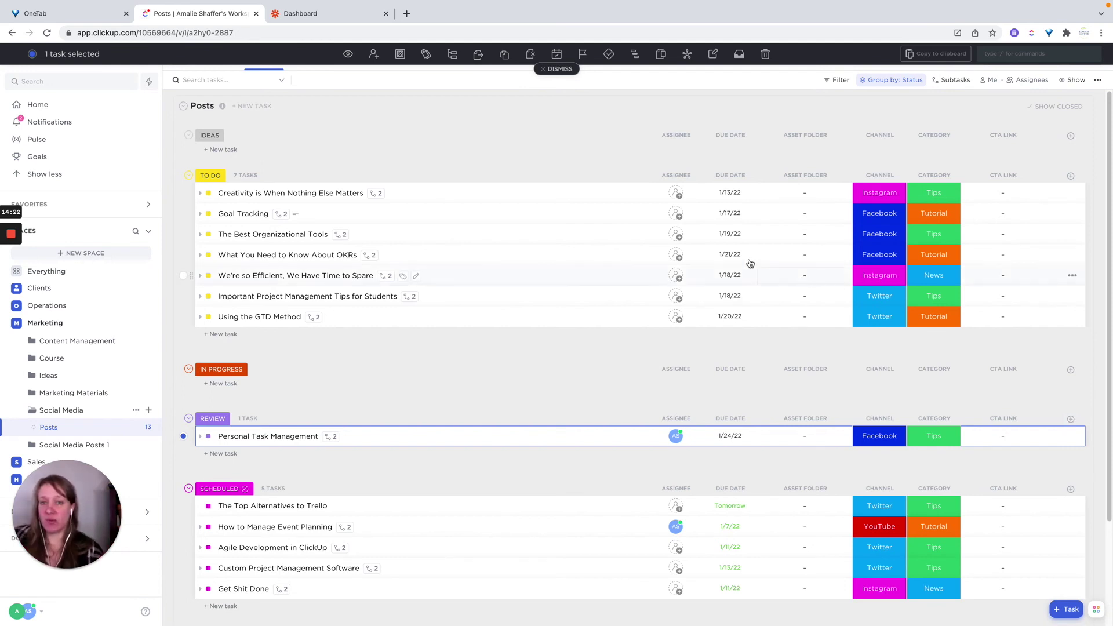
click(551, 69)
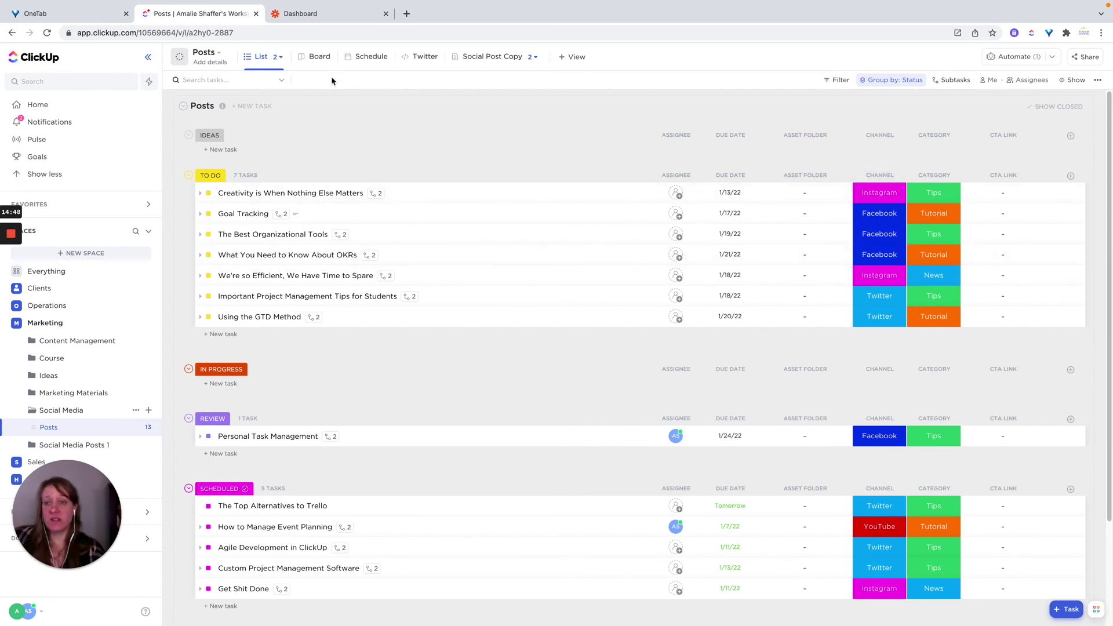
Step: Move from the Board view to the Schedule calendar and advance it to January 2022
click(313, 57)
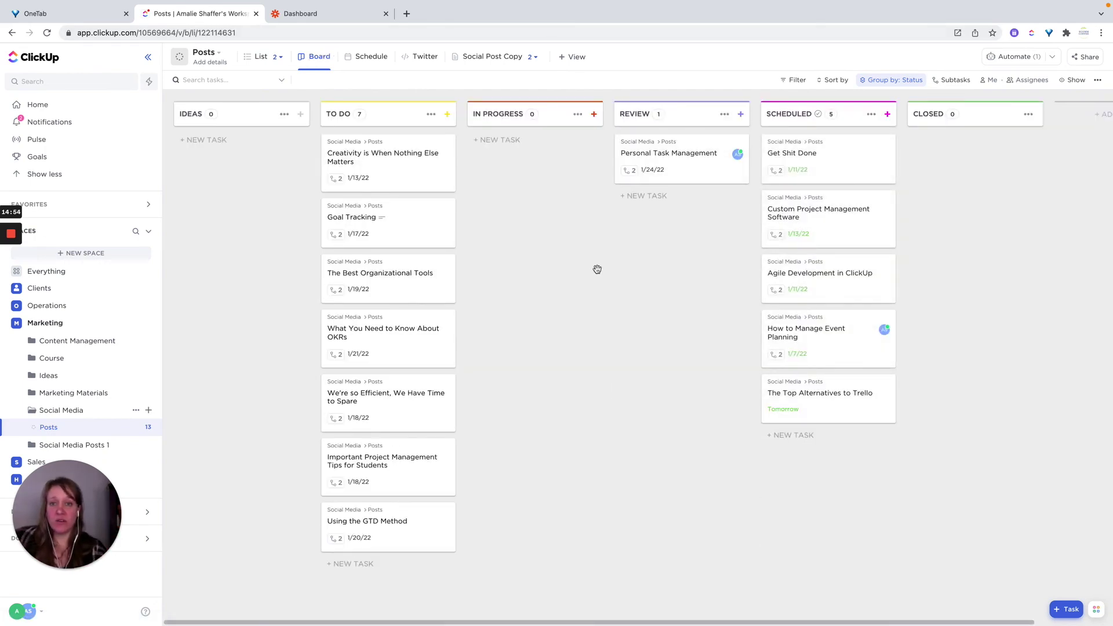
click(366, 58)
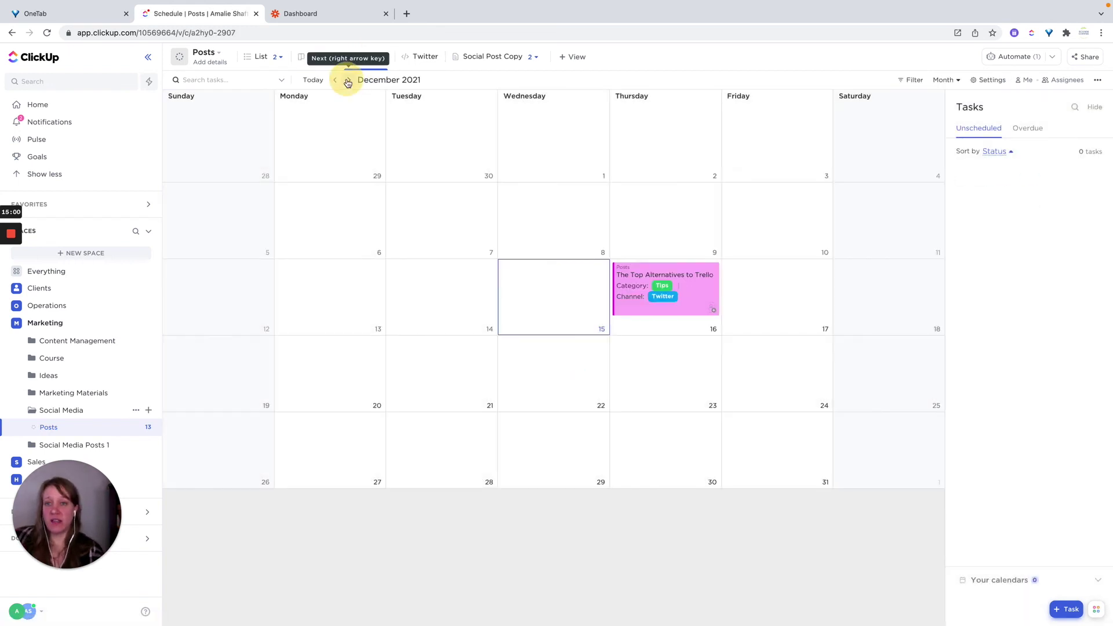
click(348, 80)
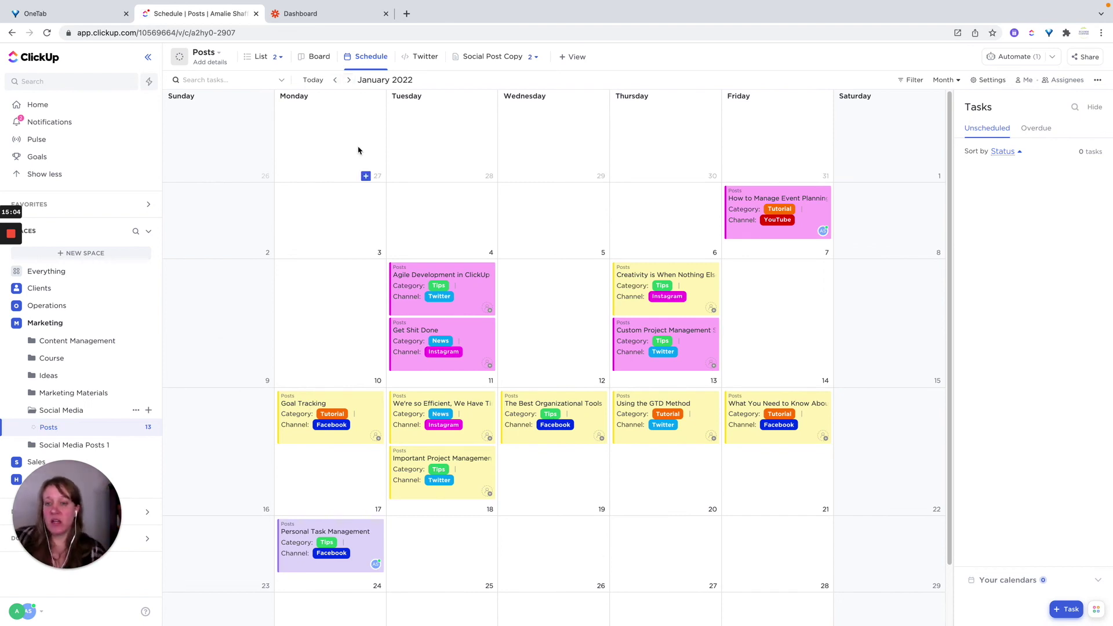
Step: In the Zapier dashboard, replace Loomly with ContentCal as the second app and review its actions
click(306, 18)
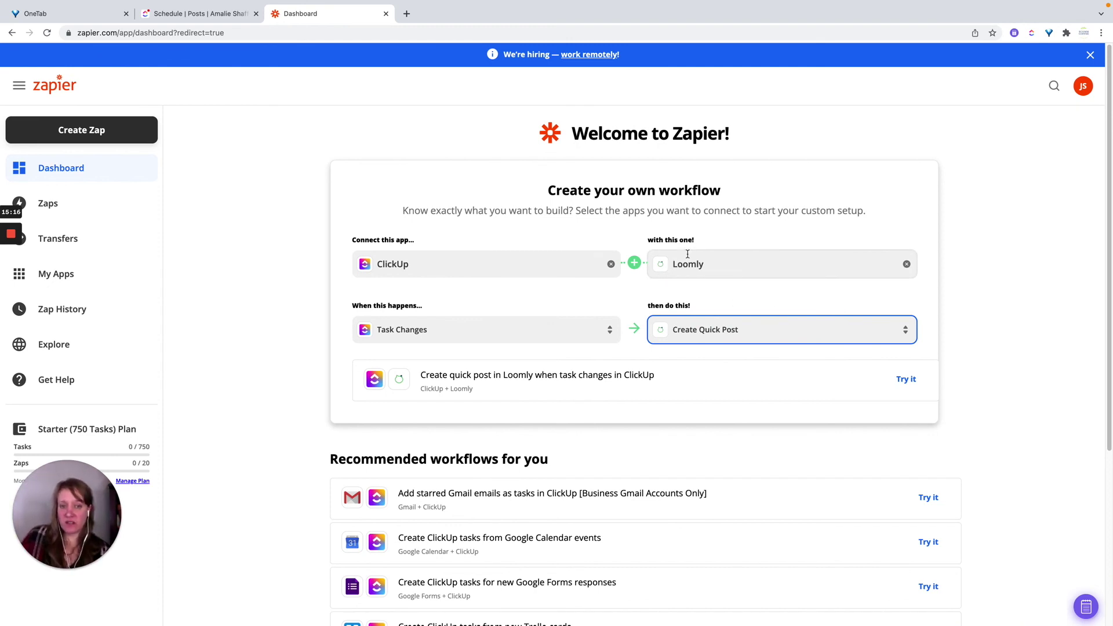
click(704, 334)
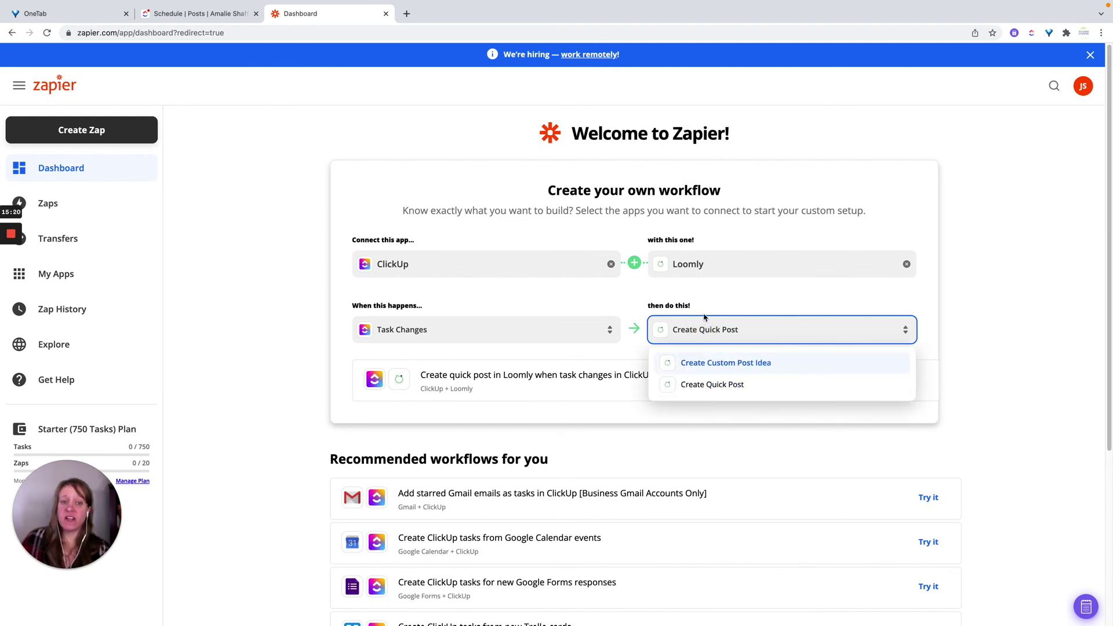
click(711, 303)
click(713, 265)
drag(713, 264, 672, 266)
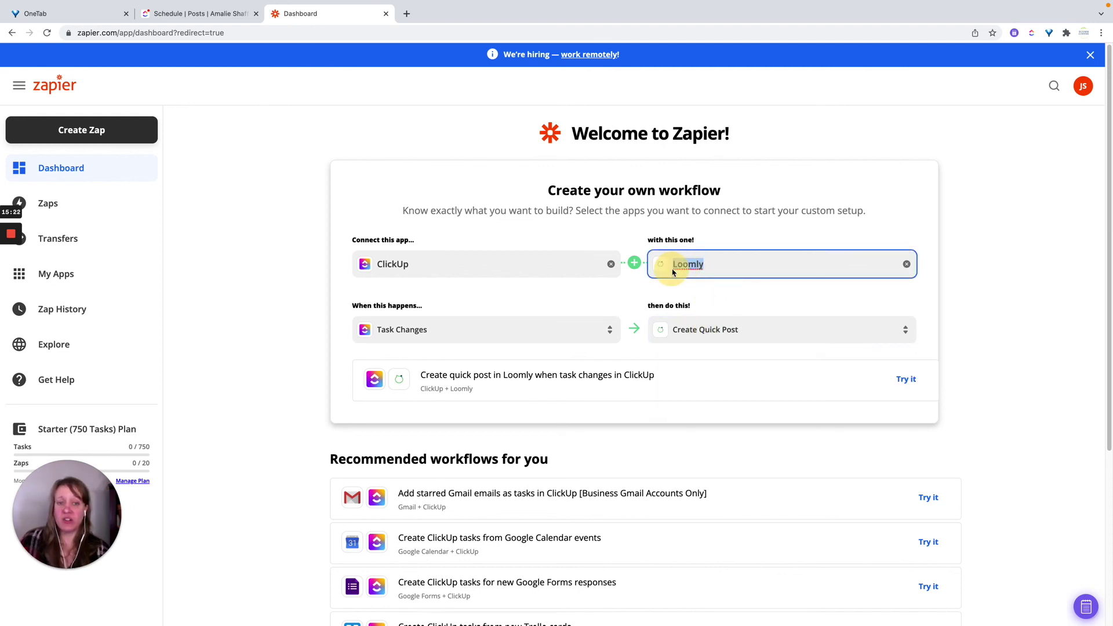
text(Conten)
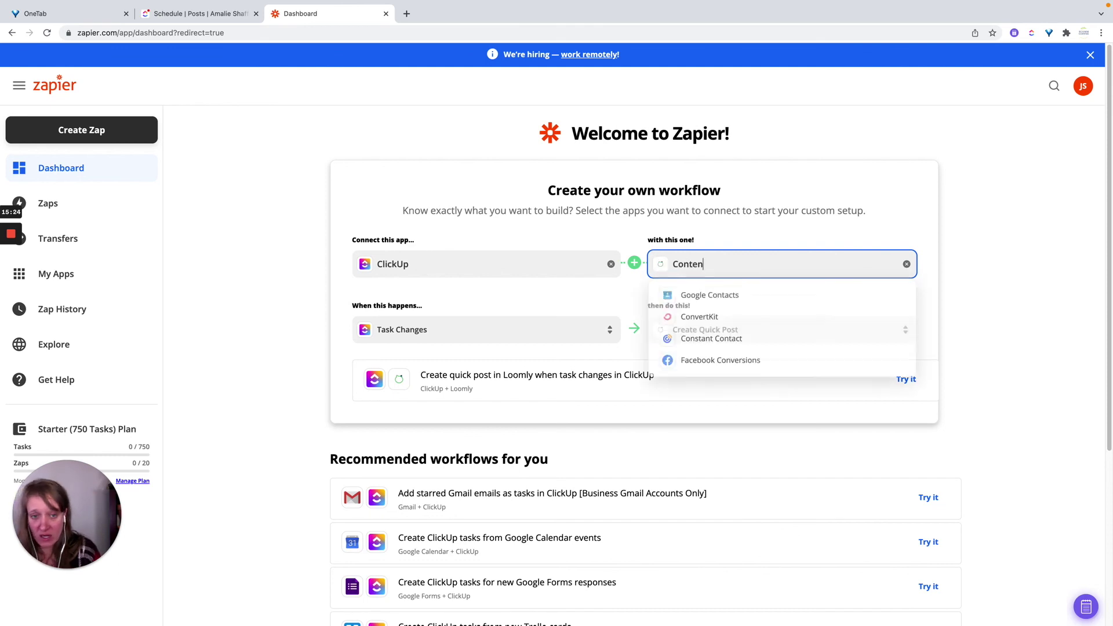
text(tCal)
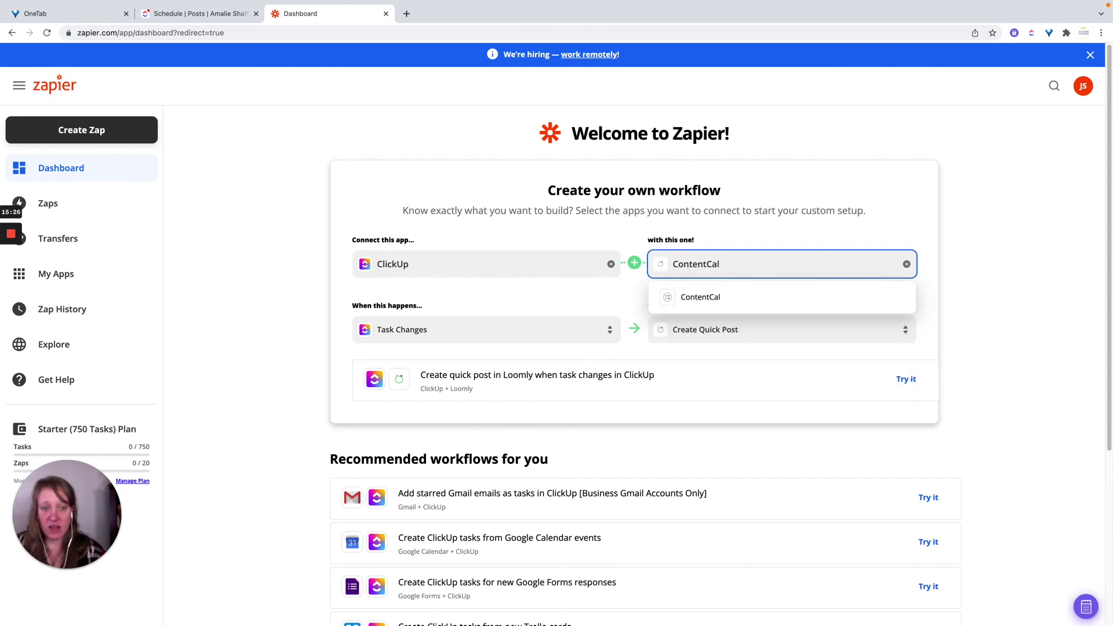
click(686, 298)
click(706, 334)
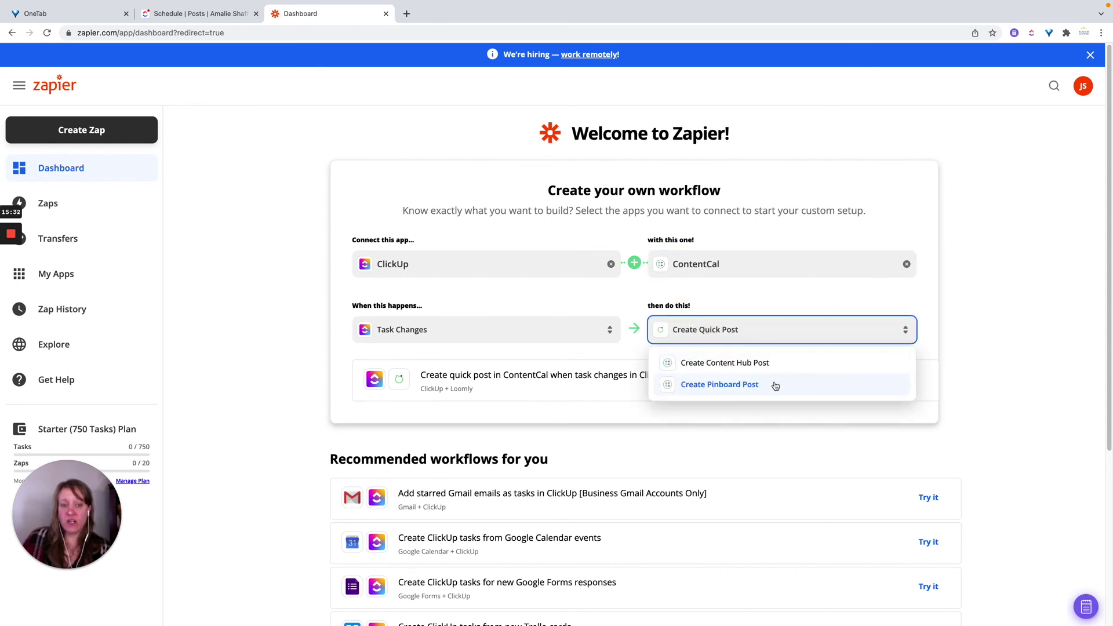
Step: Replace ContentCal in the second app field with a search for 'HootS'
click(743, 265)
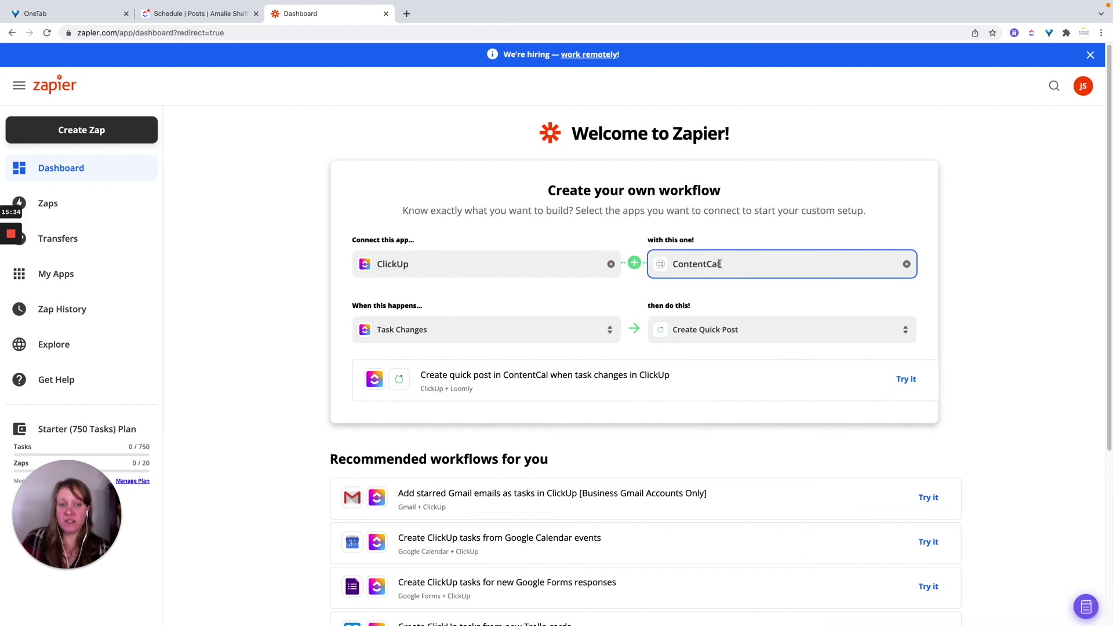
drag(742, 265, 666, 270)
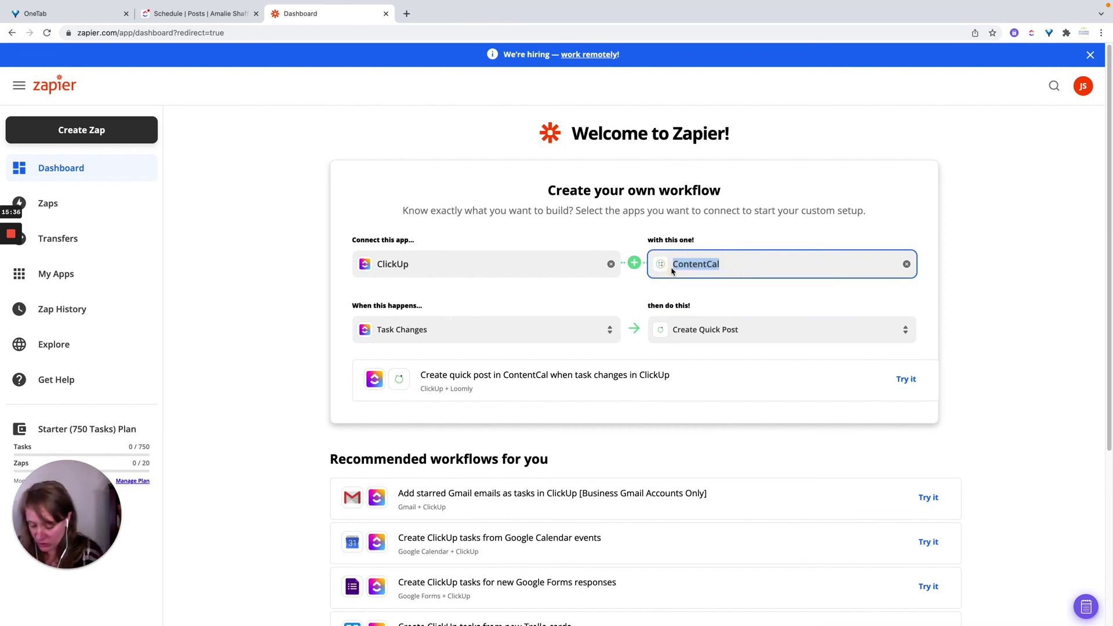
text(HootS)
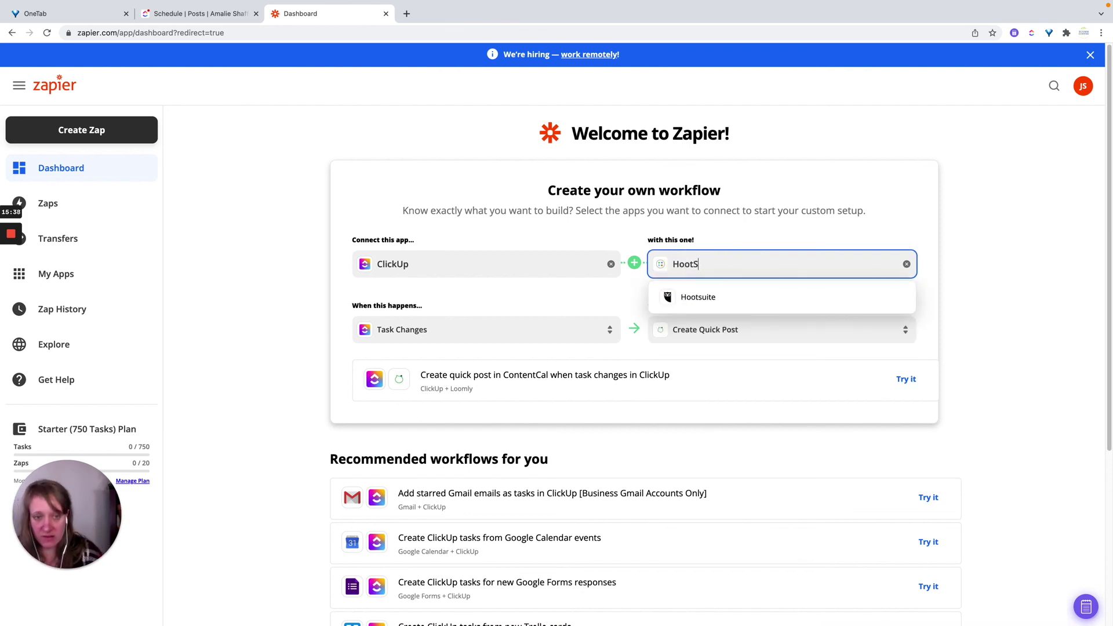
Step: Choose Hootsuite as the second app and view its available actions, including Schedule Message
click(699, 299)
click(717, 330)
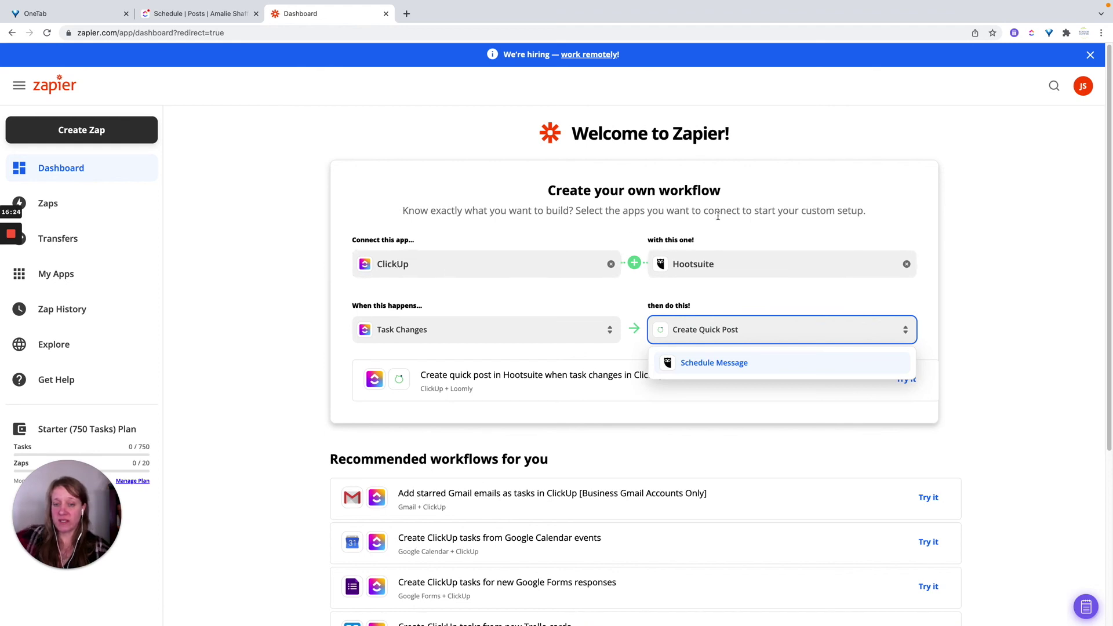
Step: Go back to the Schedule | Posts browser tab showing ClickUp's January 2022 calendar
click(197, 14)
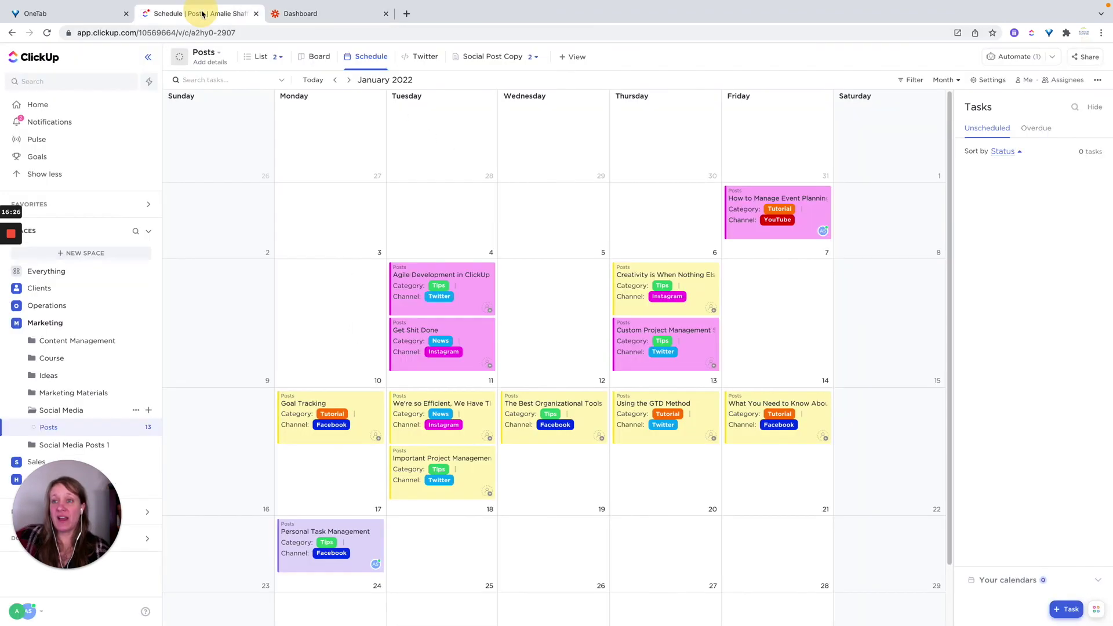